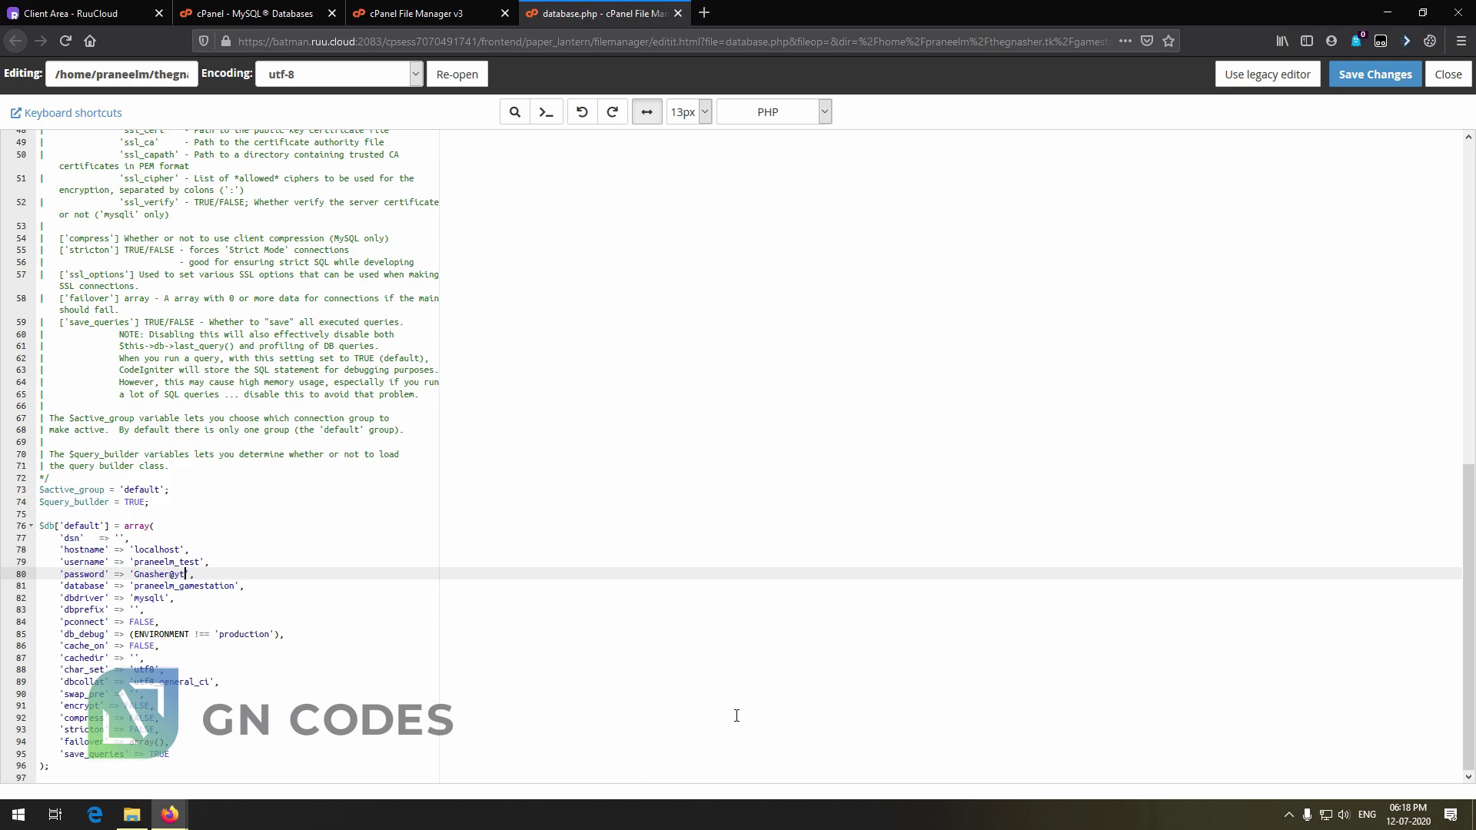
Save database.php with the gamestation database name, user, password and localhost host
left_click(1375, 75)
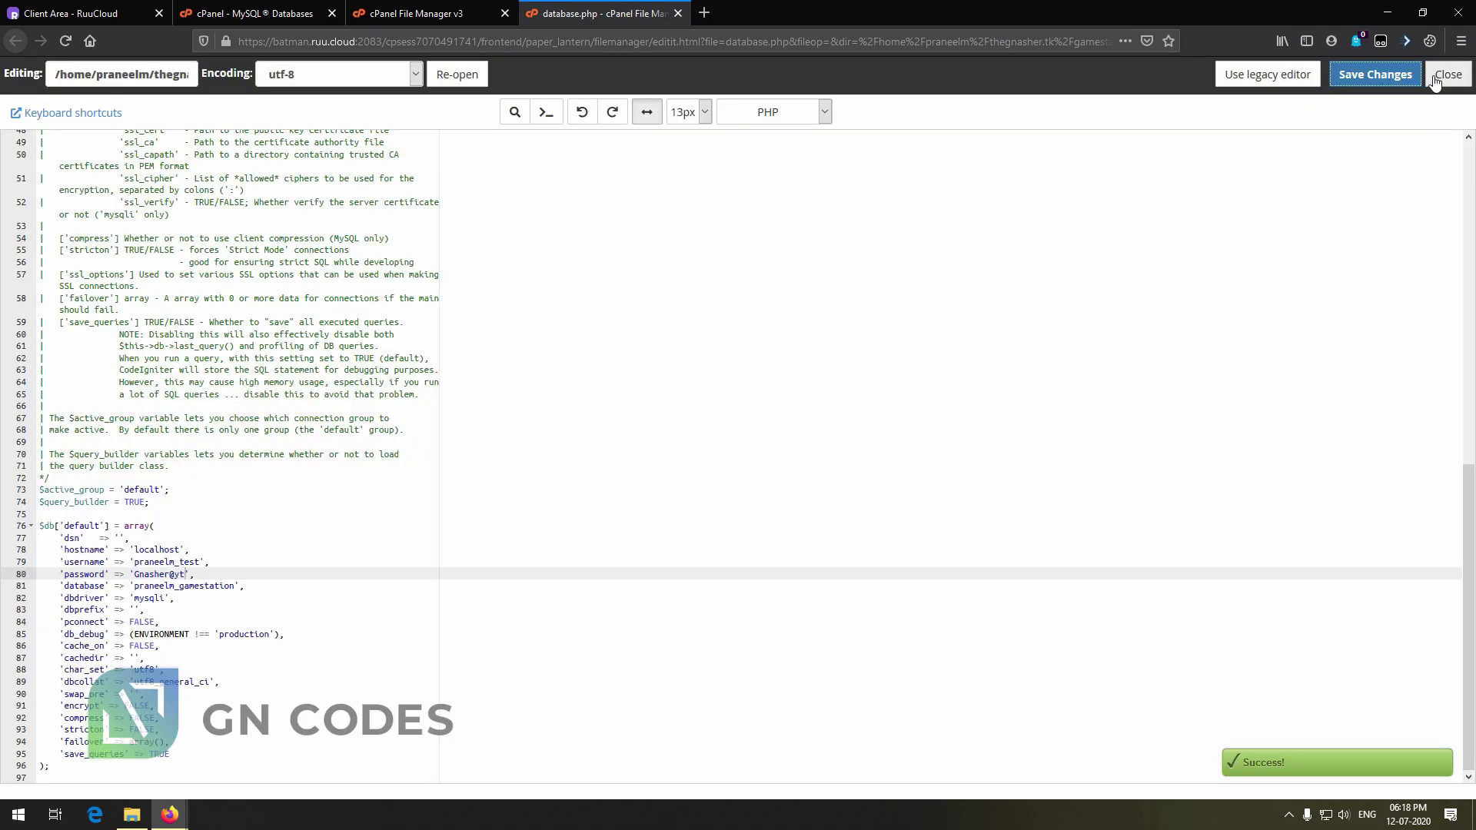
Load thegnasher.tk/gamestation in a new tab and open its admin panel, which shows a missing captcha_table error
left_click(1447, 74)
left_click(530, 10)
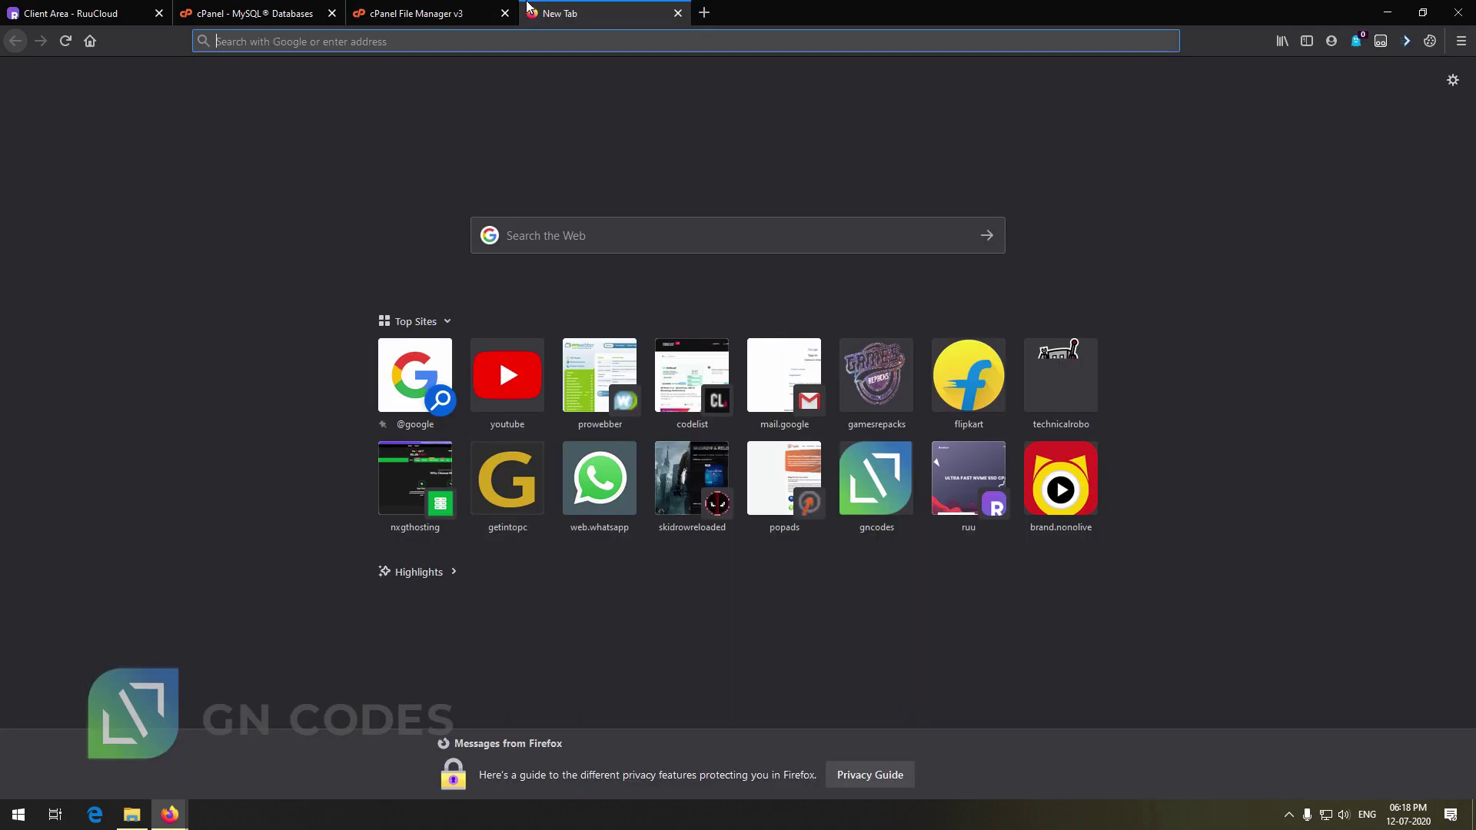
type("thegnasher.tk/")
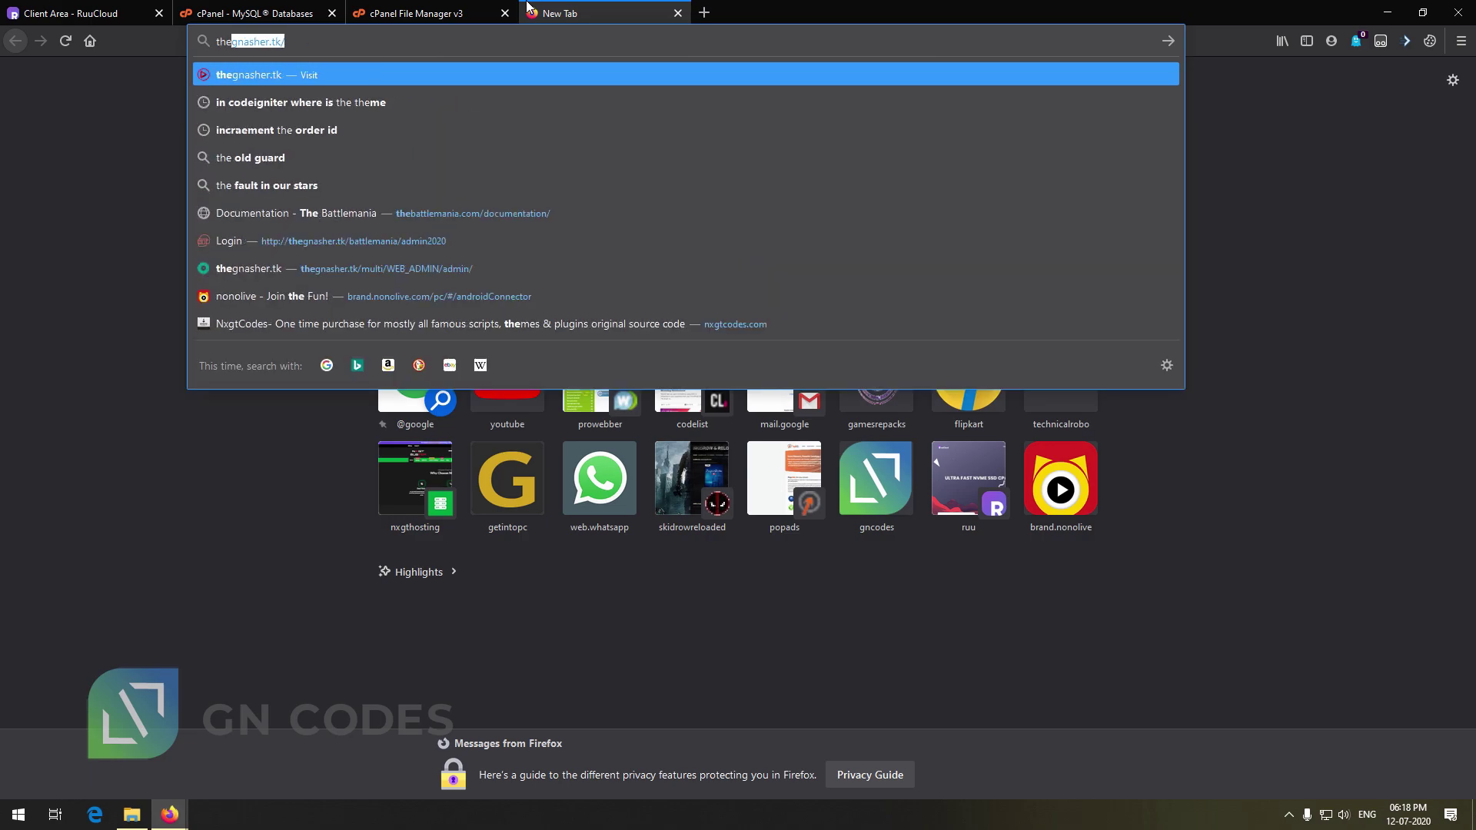
type("gamesa")
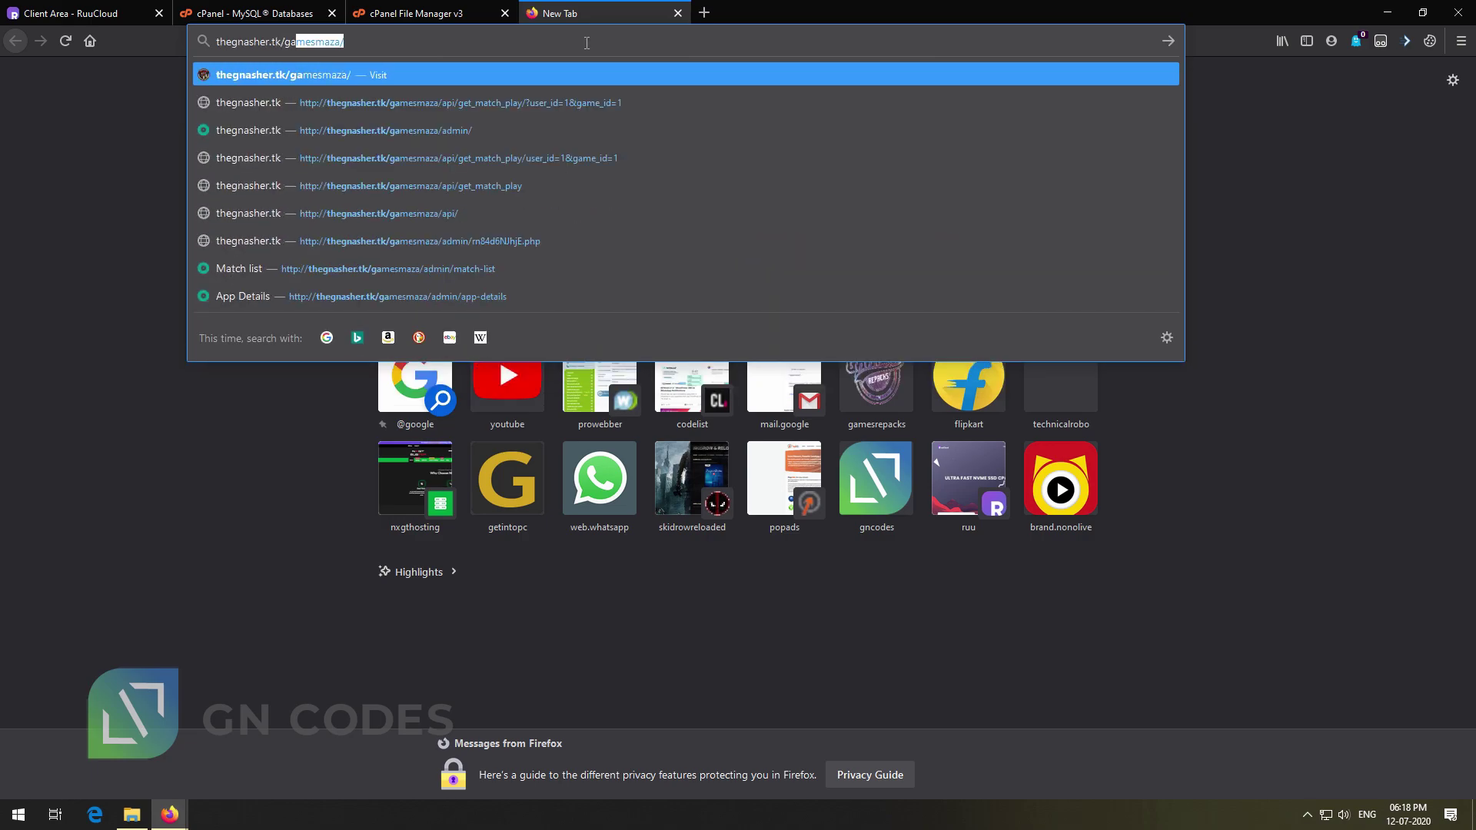
key("BackSpace")
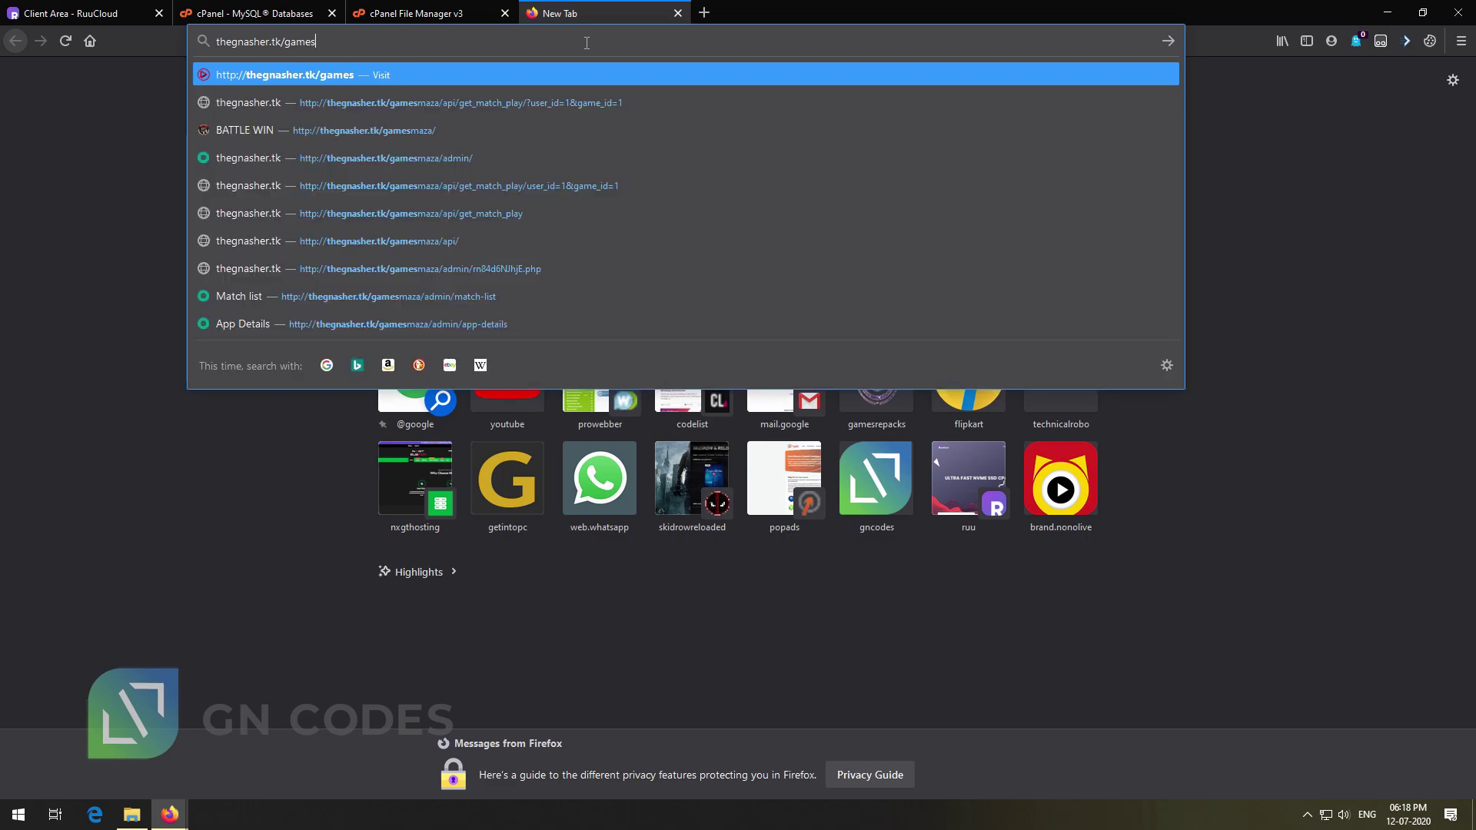
type("tation")
key("Return")
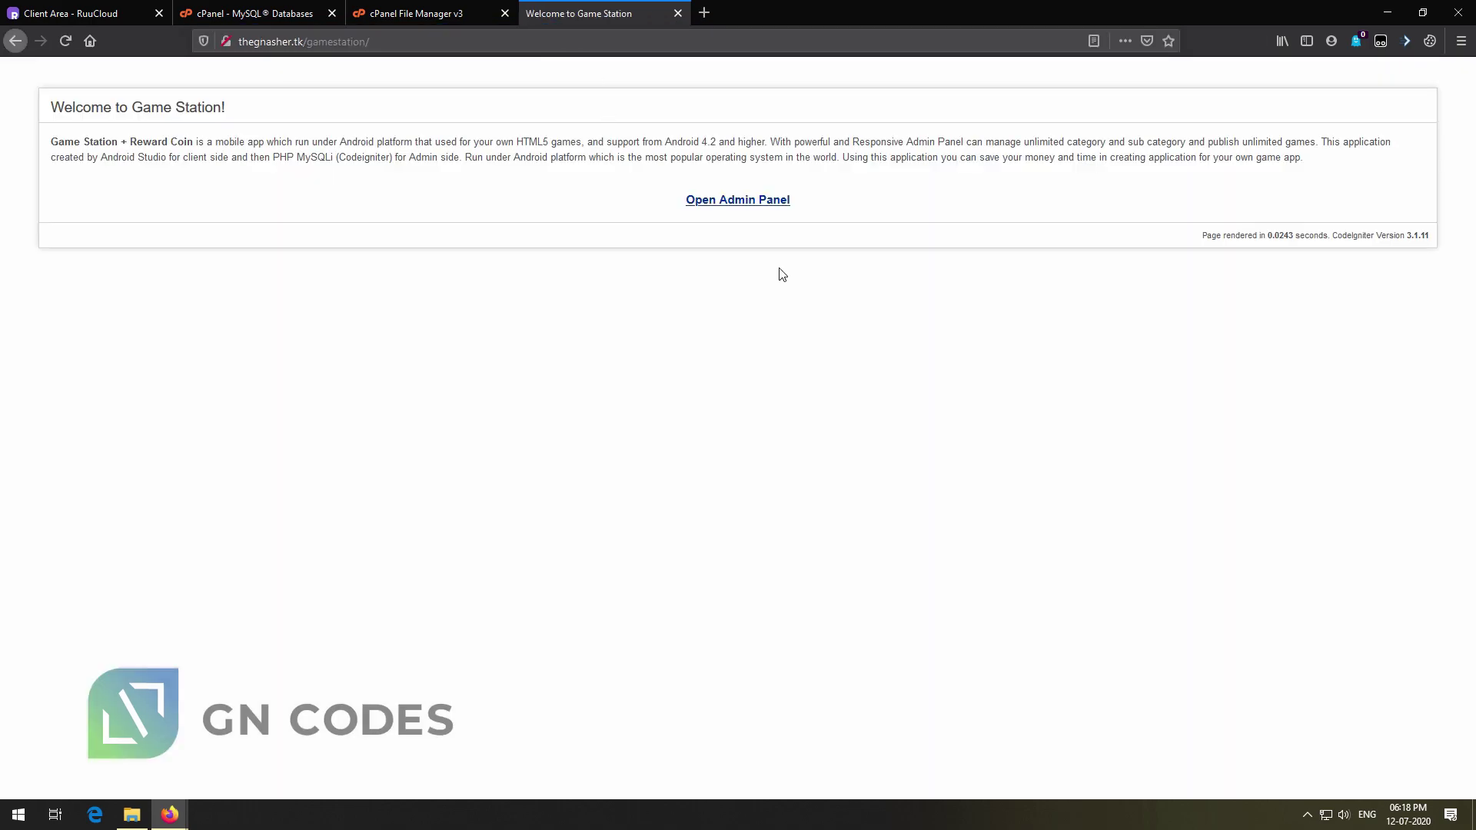
left_click(743, 201)
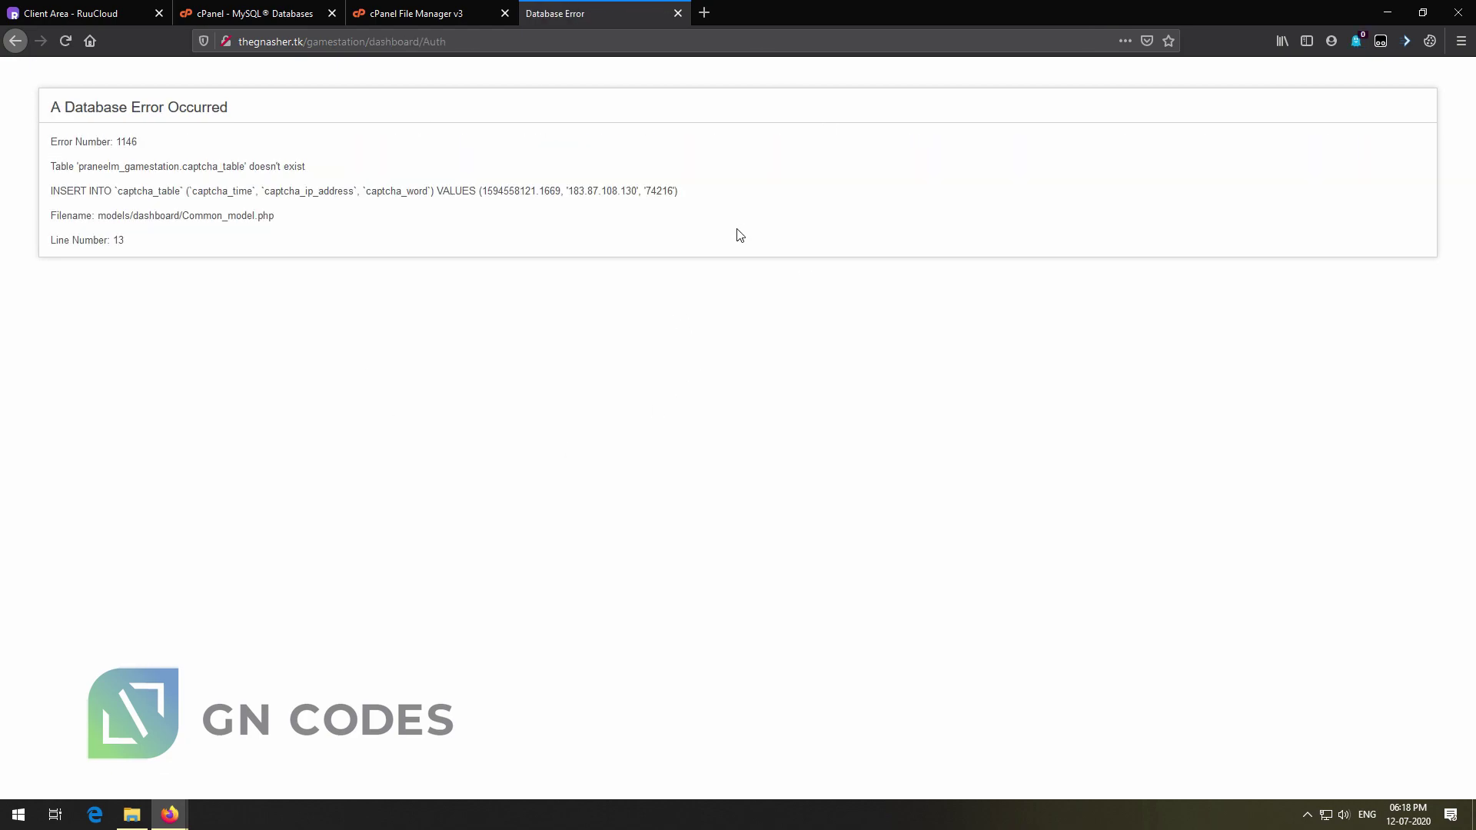
left_click(461, 13)
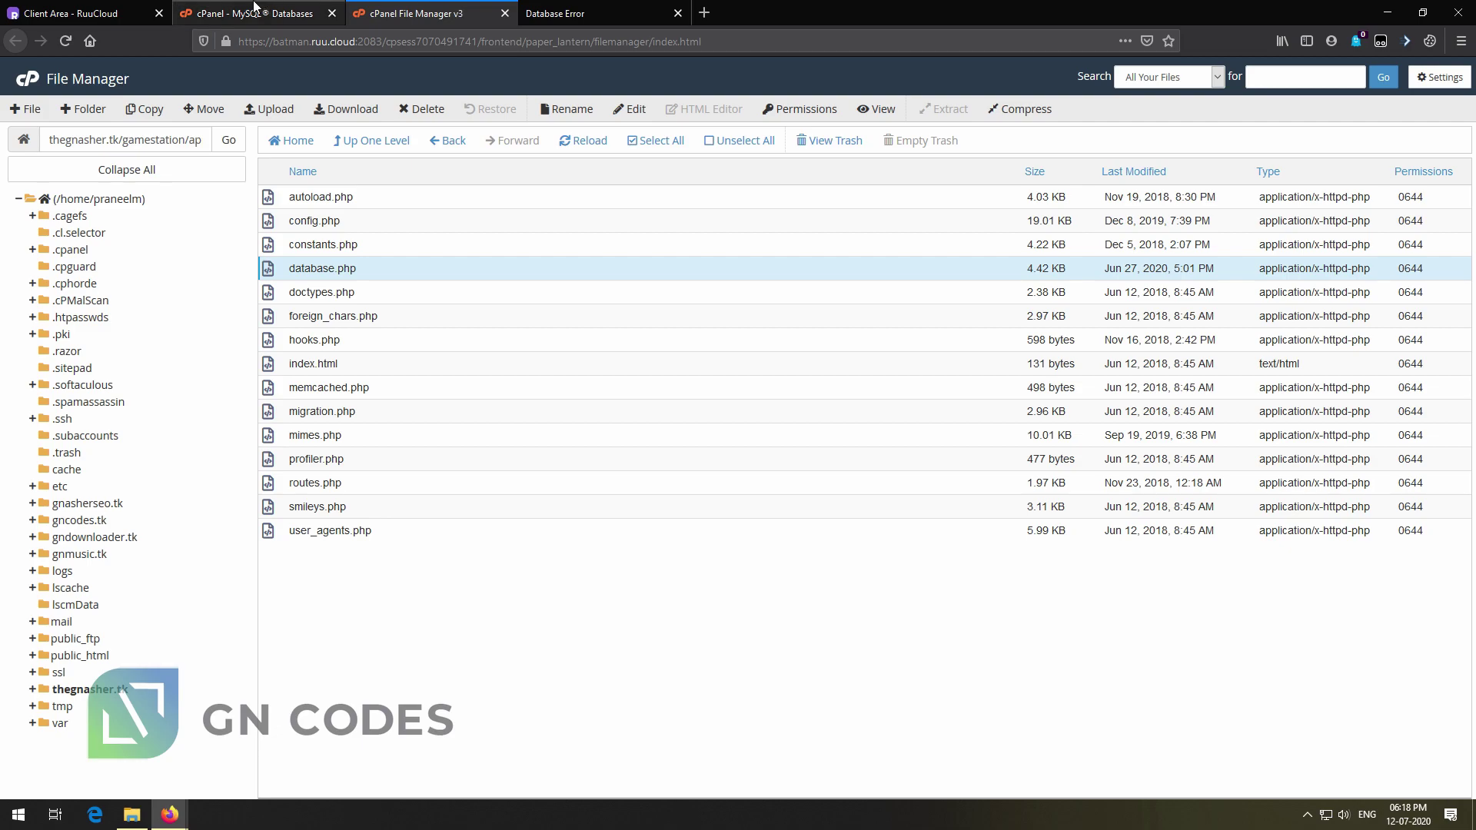
Open phpMyAdmin's Import page for the gamestation database
left_click(254, 9)
left_click(21, 115)
scroll(292, 576, "down", 1)
left_click(228, 658)
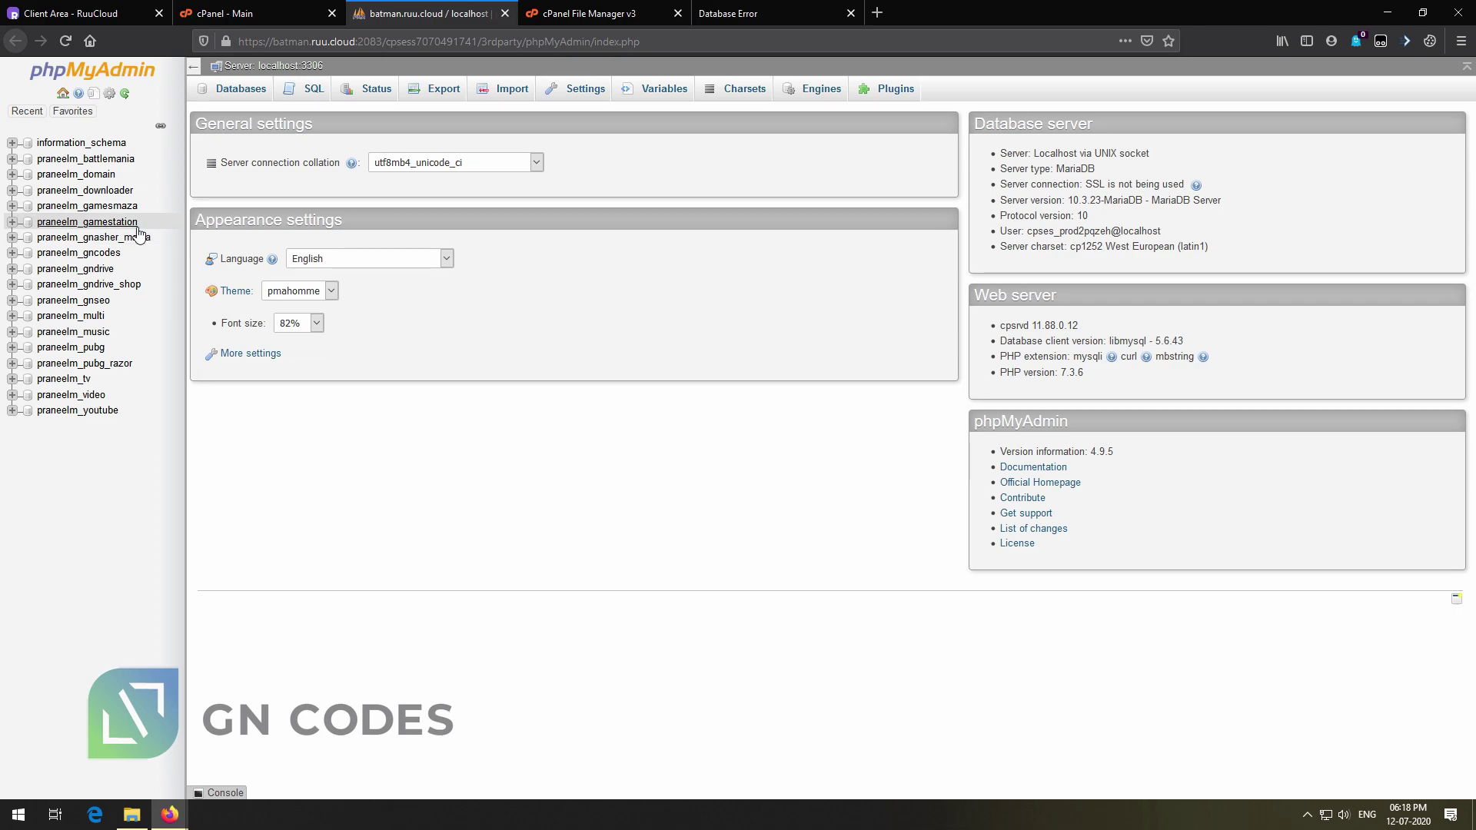
left_click(142, 223)
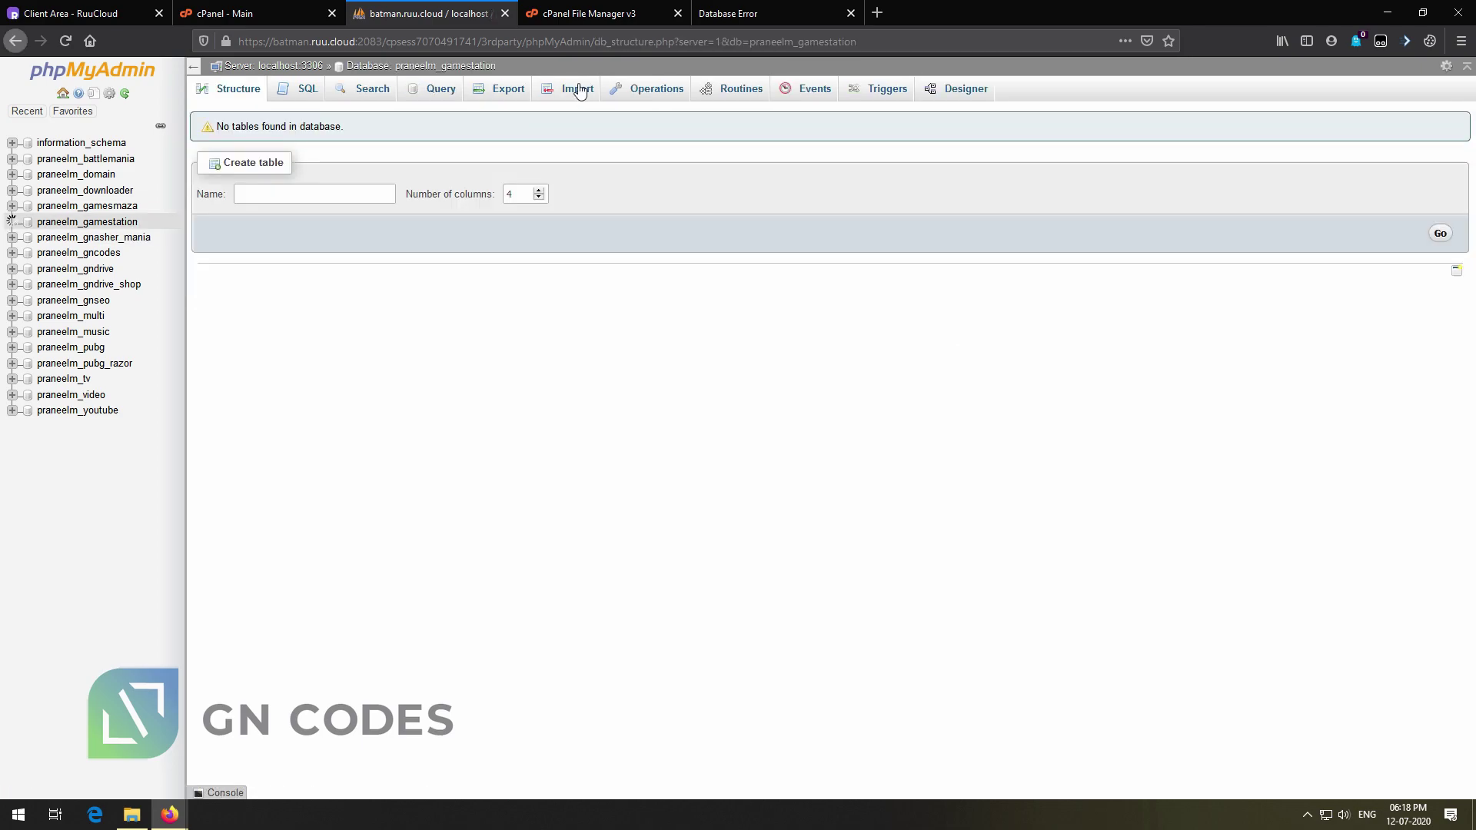
left_click(575, 89)
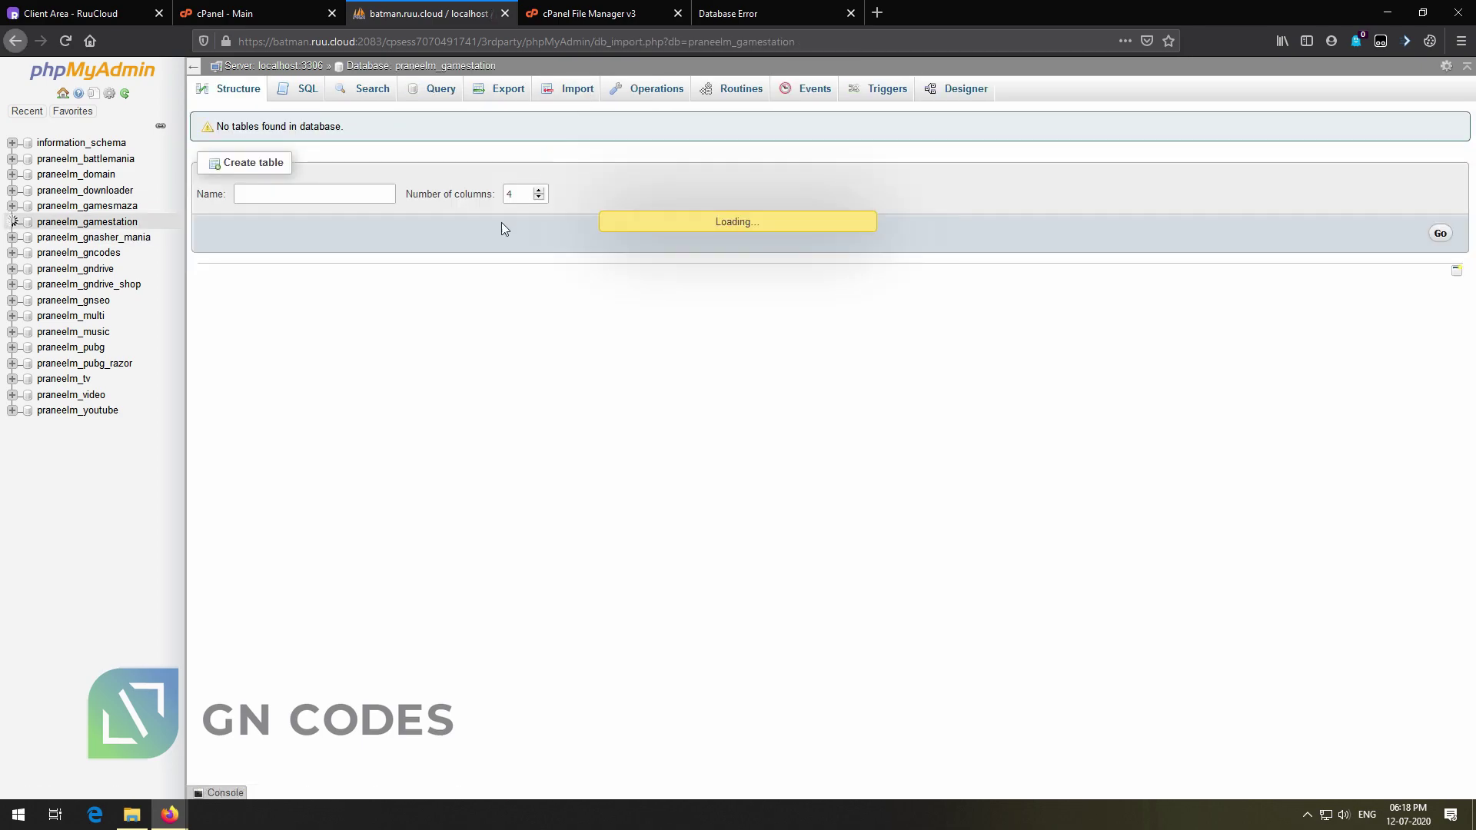
Extract SQL.sql from the GameStation archive into the gamestation Server_Side folder
left_click(341, 246)
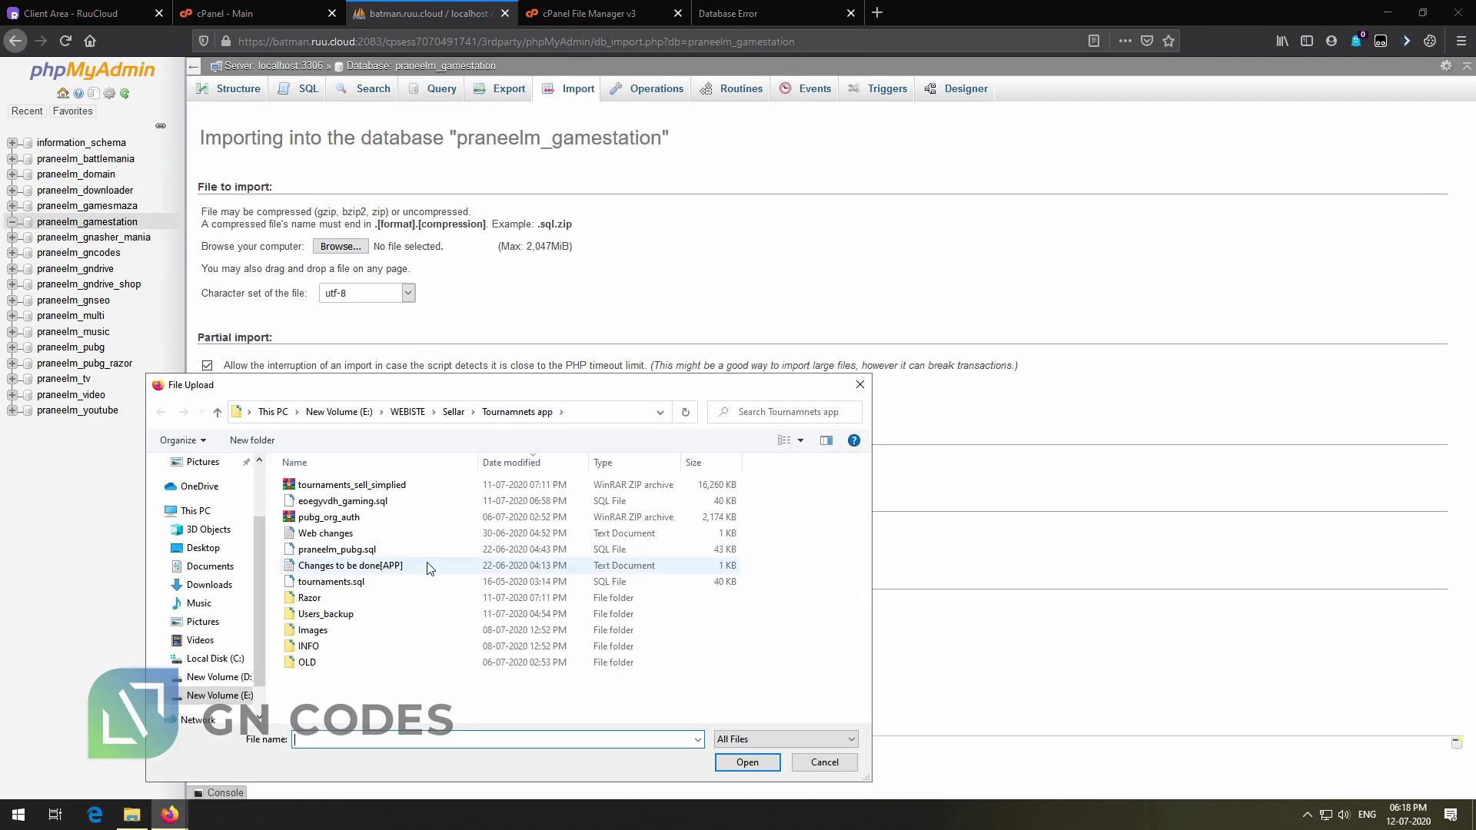
left_click(359, 415)
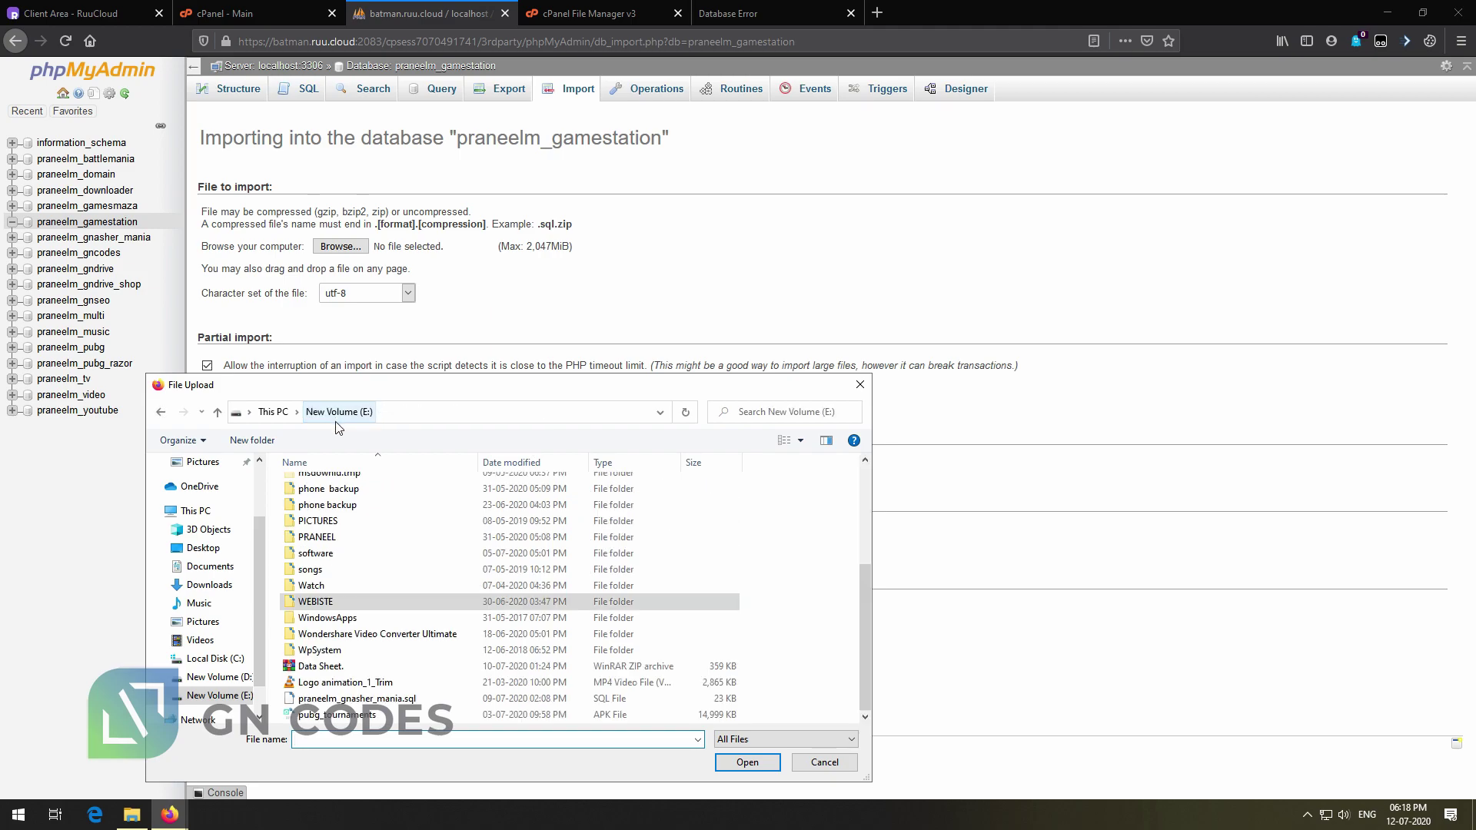
double_click(375, 602)
double_click(331, 503)
scroll(391, 715, "down", 5)
scroll(390, 715, "up", 5)
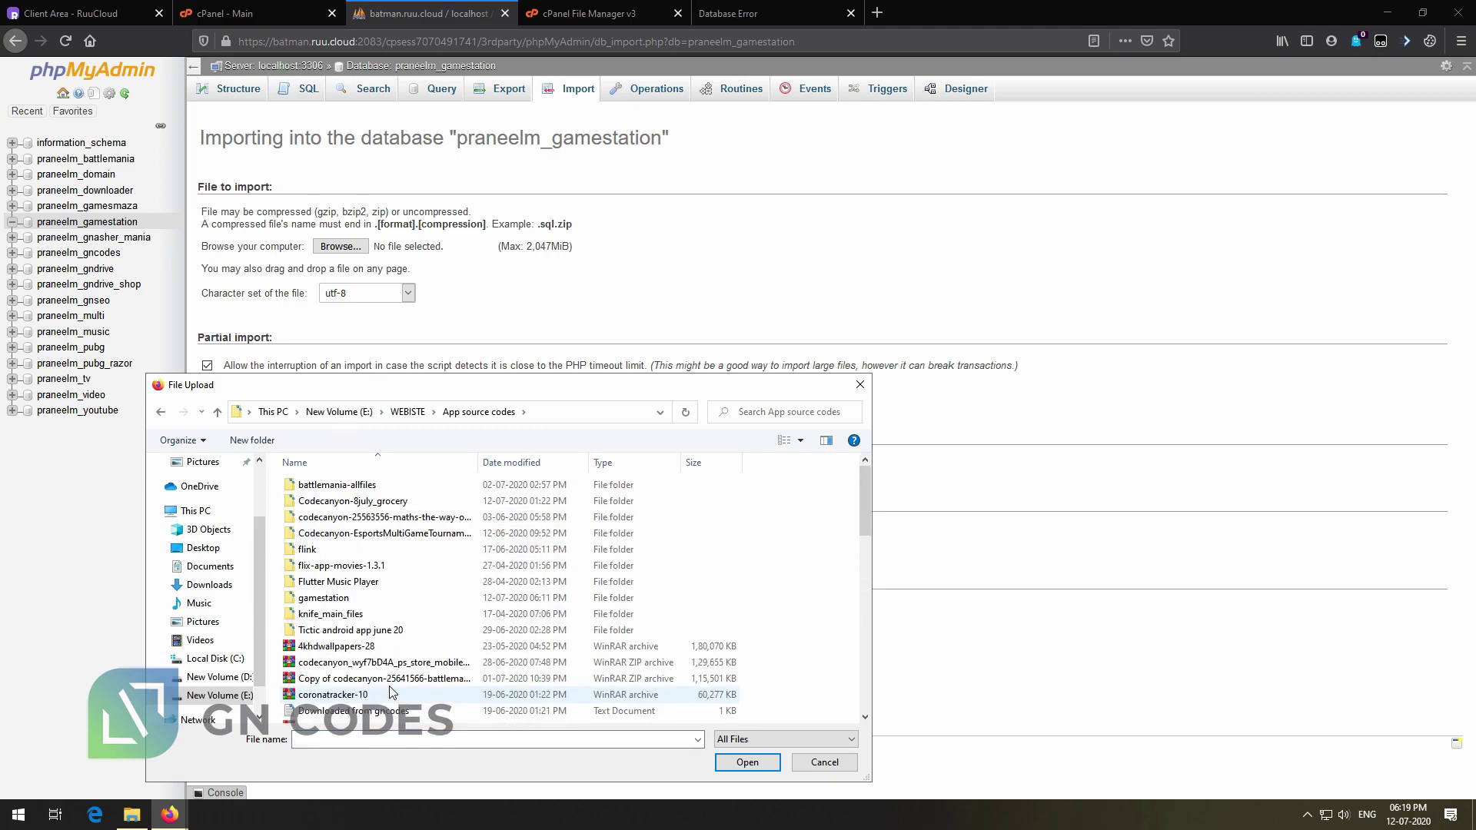
double_click(350, 600)
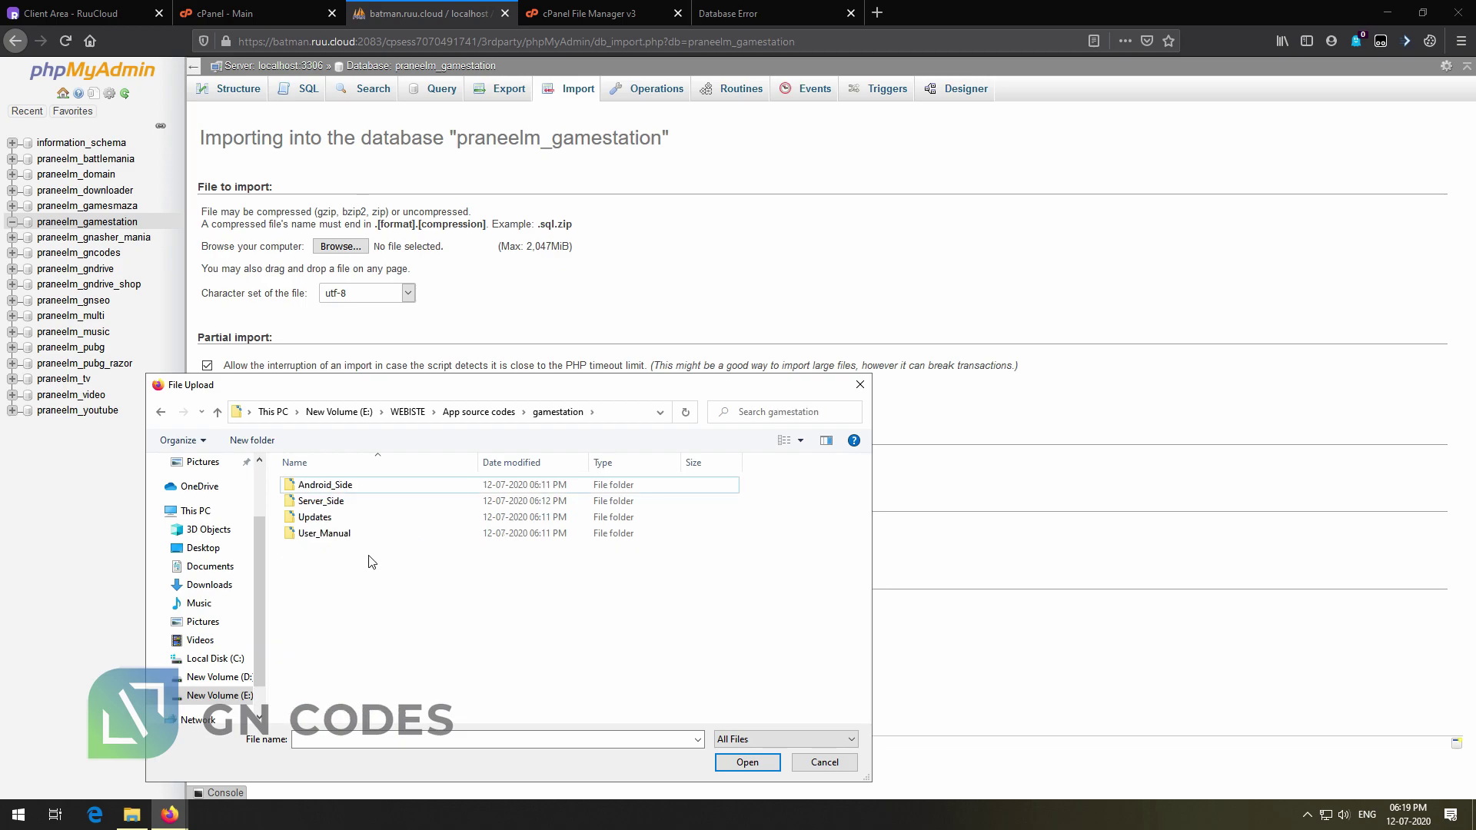
double_click(356, 500)
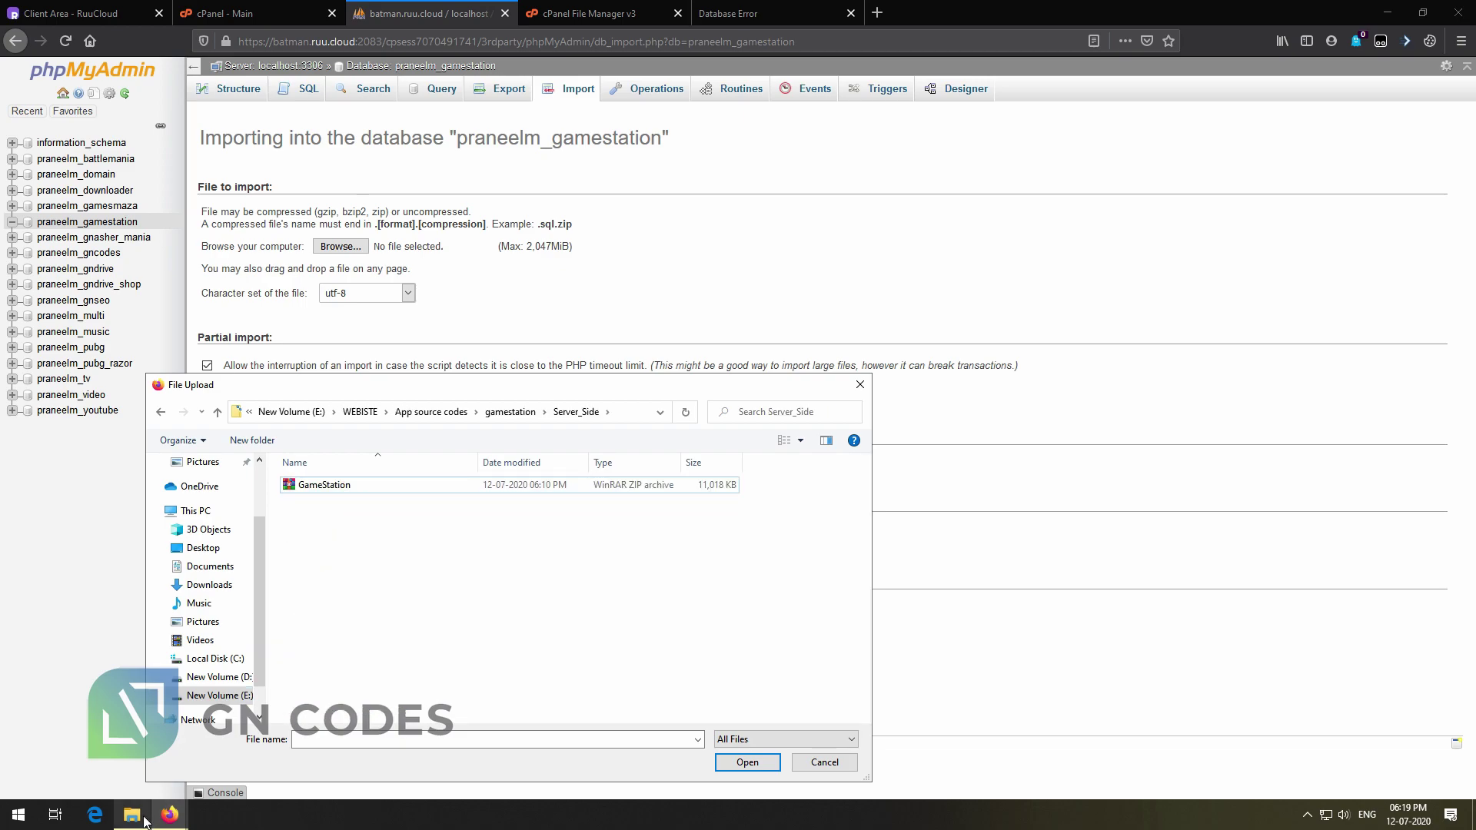
left_click(132, 814)
double_click(286, 106)
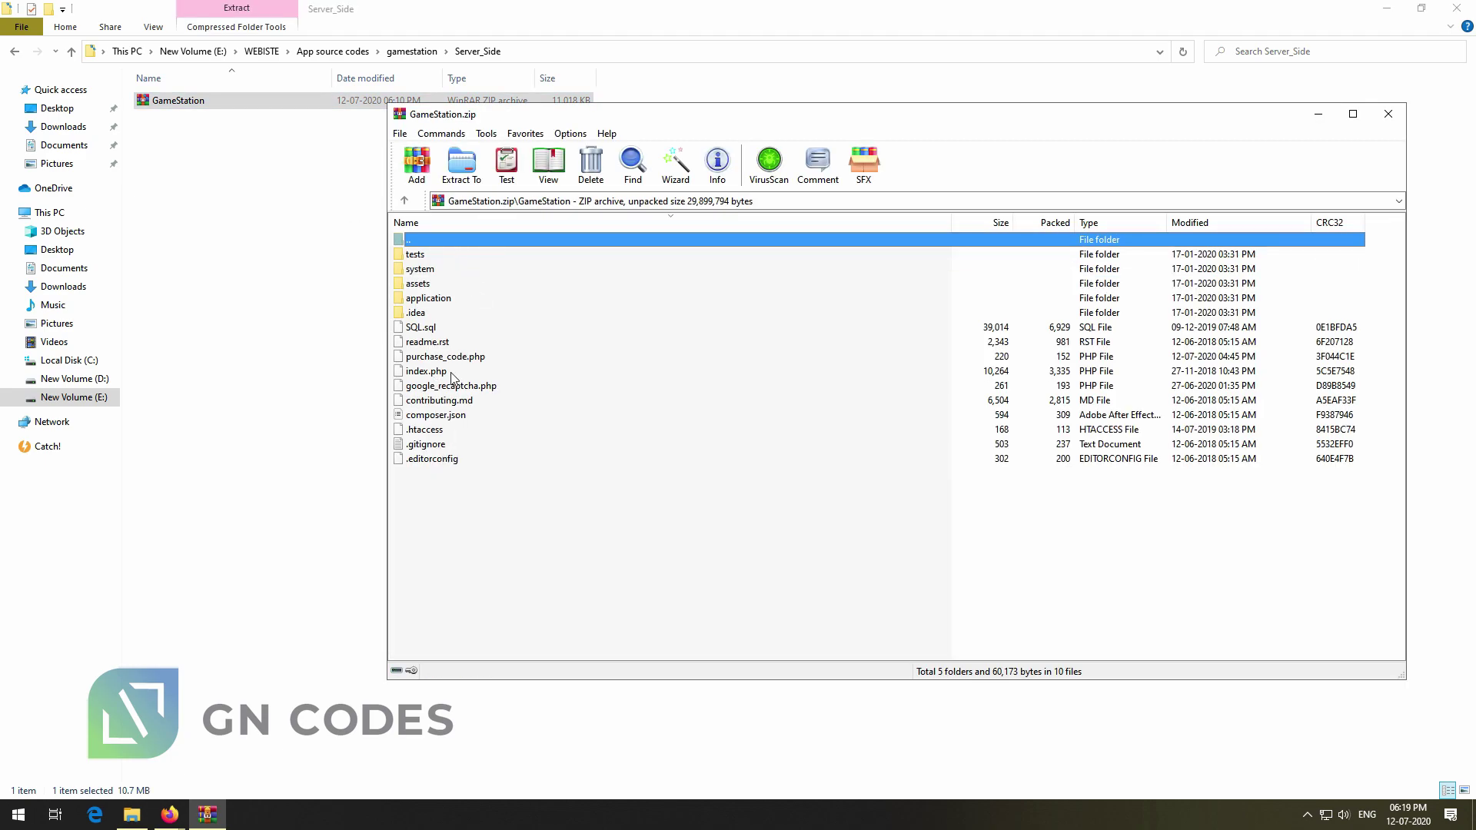
left_click(449, 329)
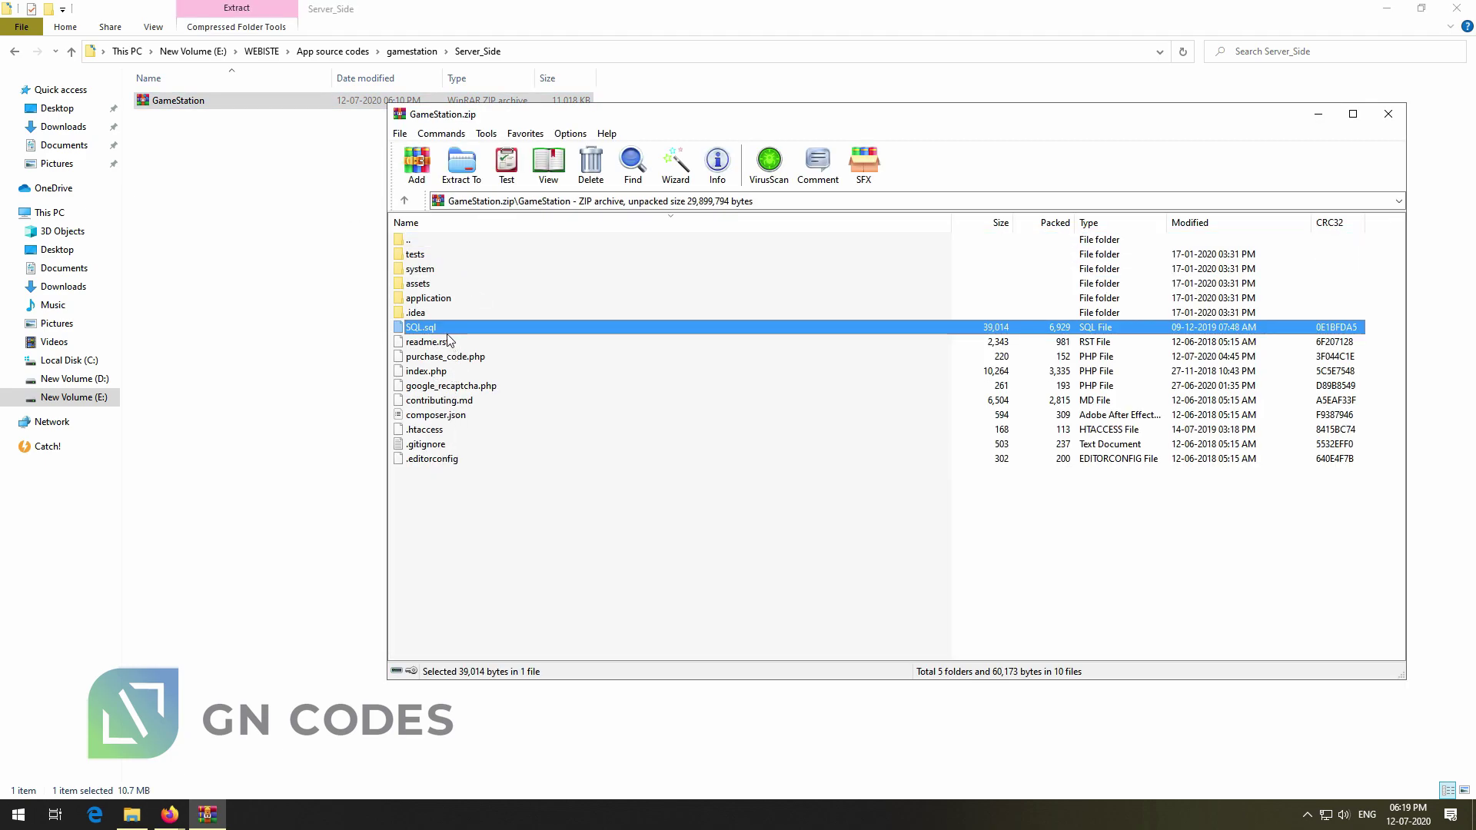
left_click_drag(442, 330, 306, 355)
Choose SQL.sql as the import file and run the import
left_click(170, 813)
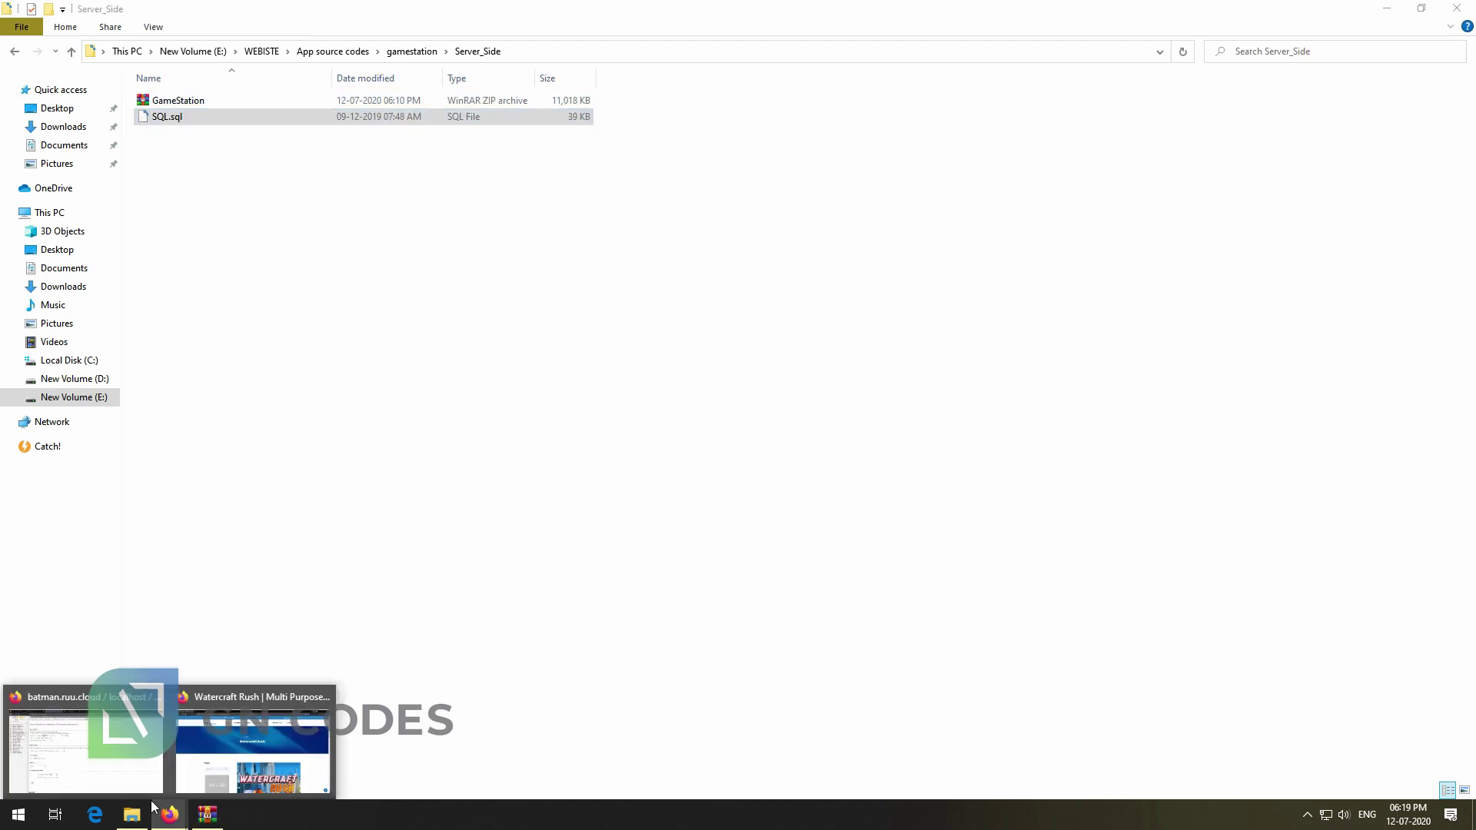
left_click(152, 783)
left_click(330, 501)
left_click(745, 763)
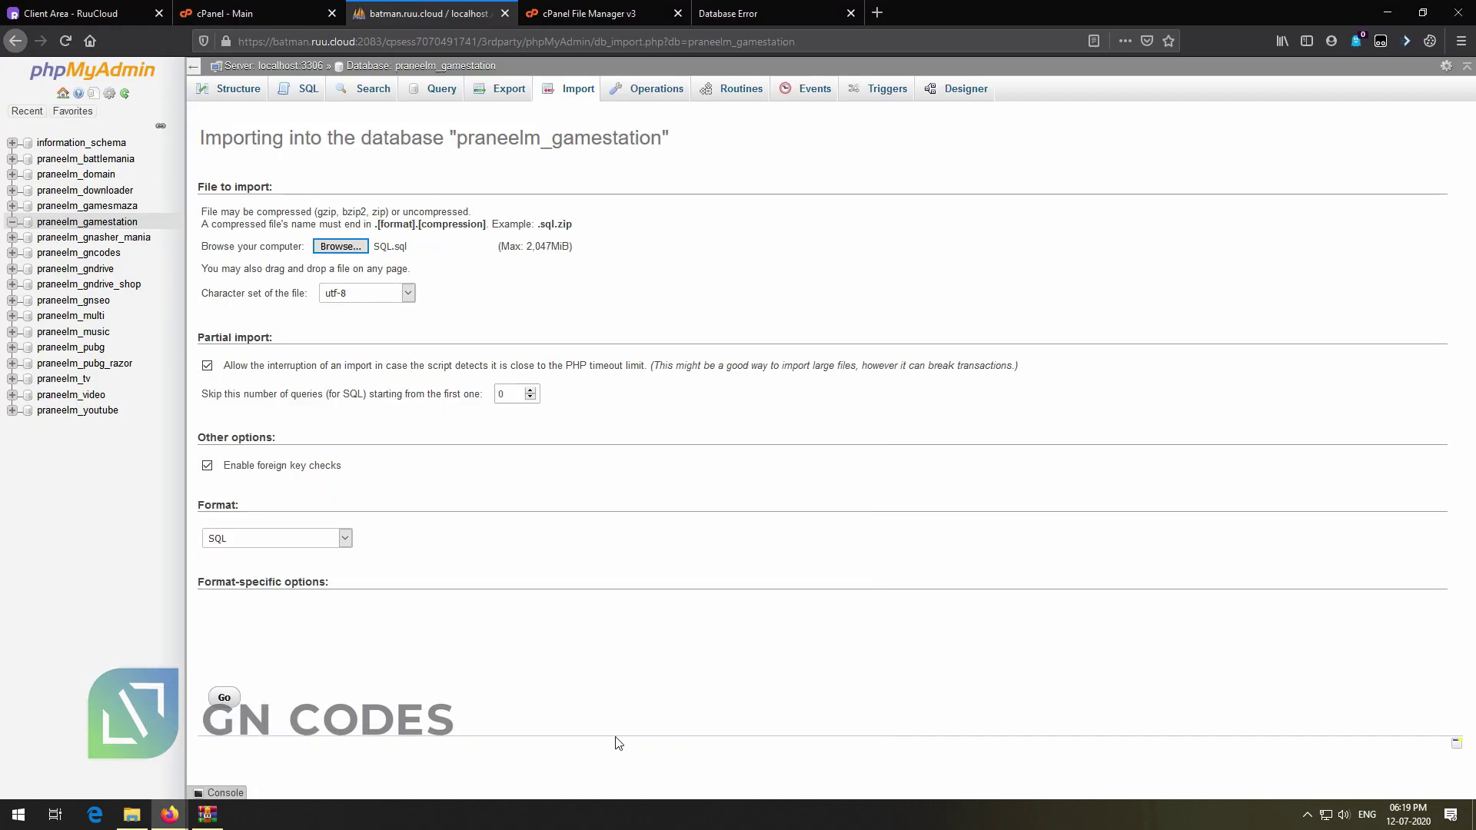
left_click(241, 698)
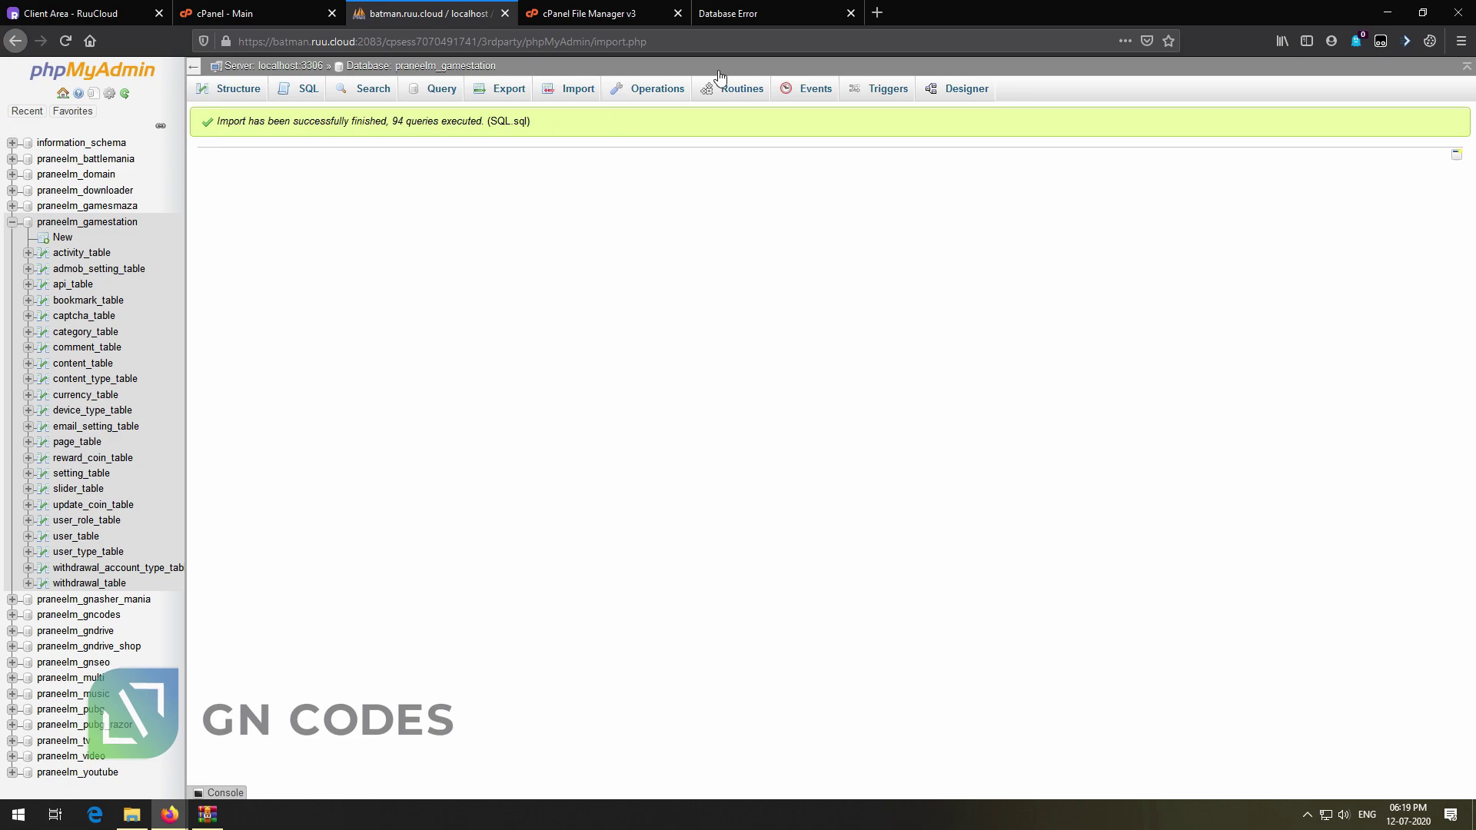
Reload the admin login page and dismiss the GNCODES popup
left_click(728, 14)
left_click(500, 42)
key("Return")
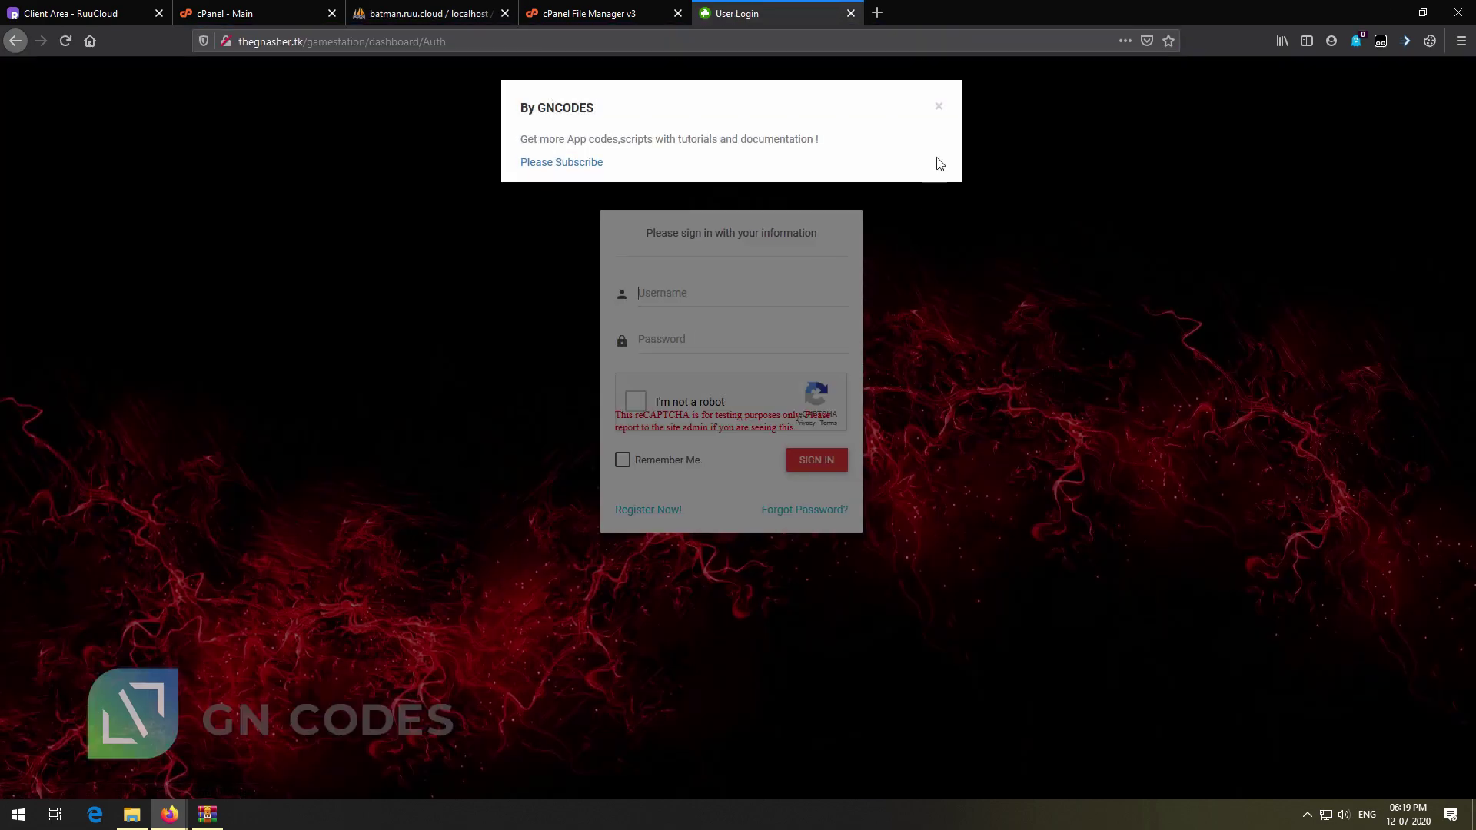
left_click(938, 107)
Sign in as admin with the captcha and Remember Me ticked
left_click(694, 301)
type("admin")
key("Tab")
type("•")
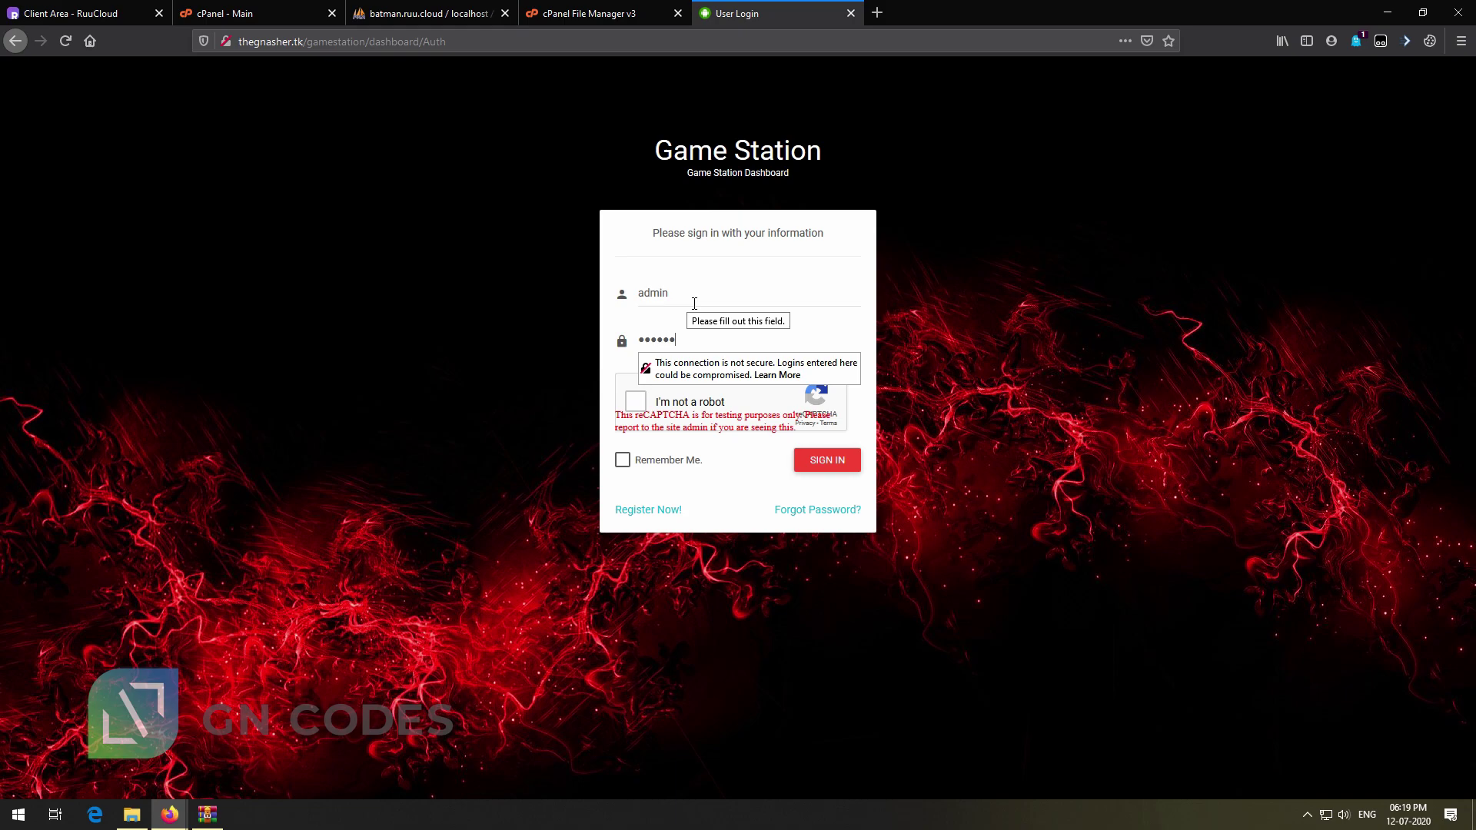
type("•")
left_click(635, 400)
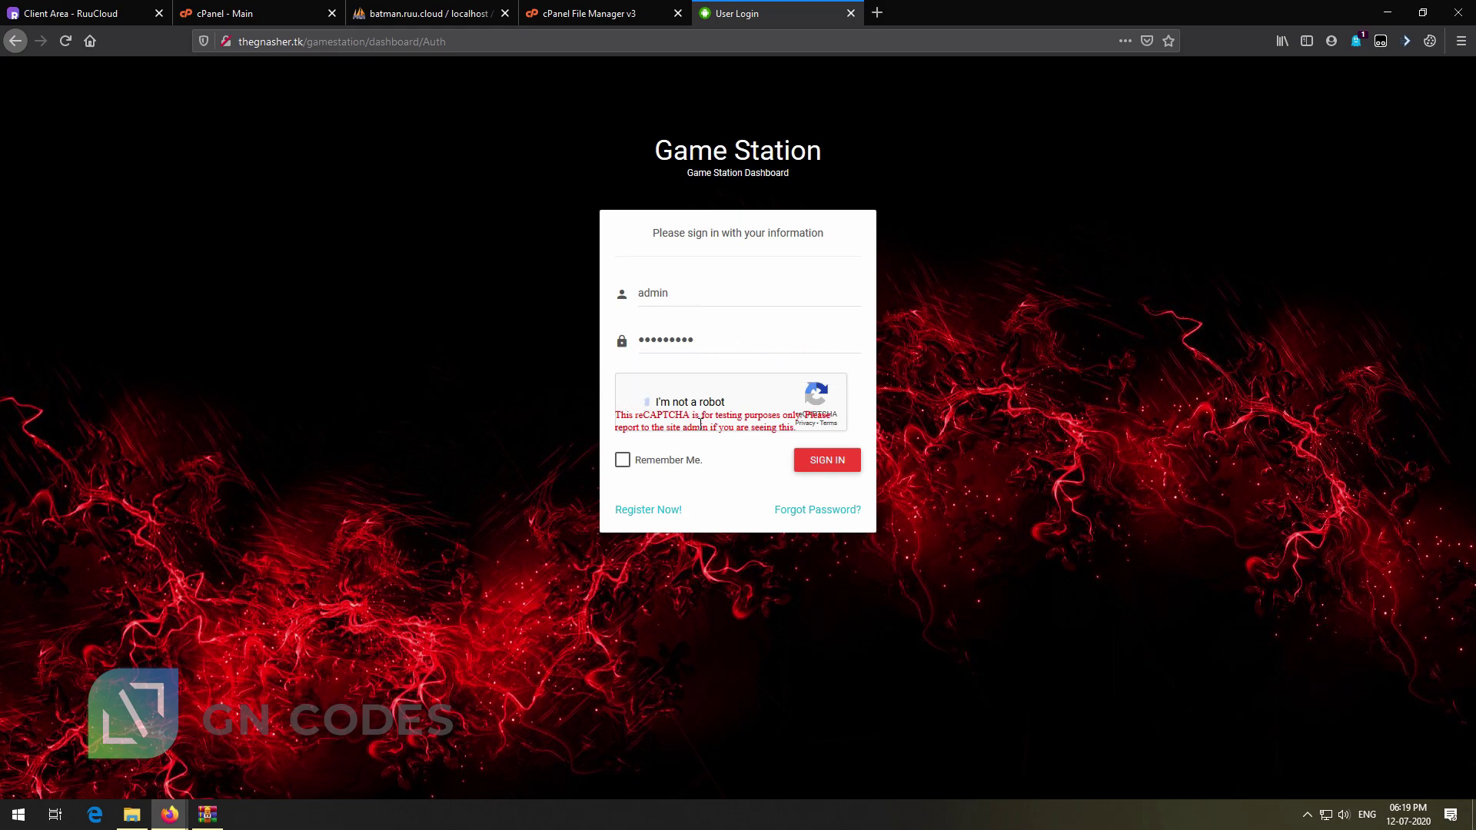
left_click(666, 468)
left_click(849, 467)
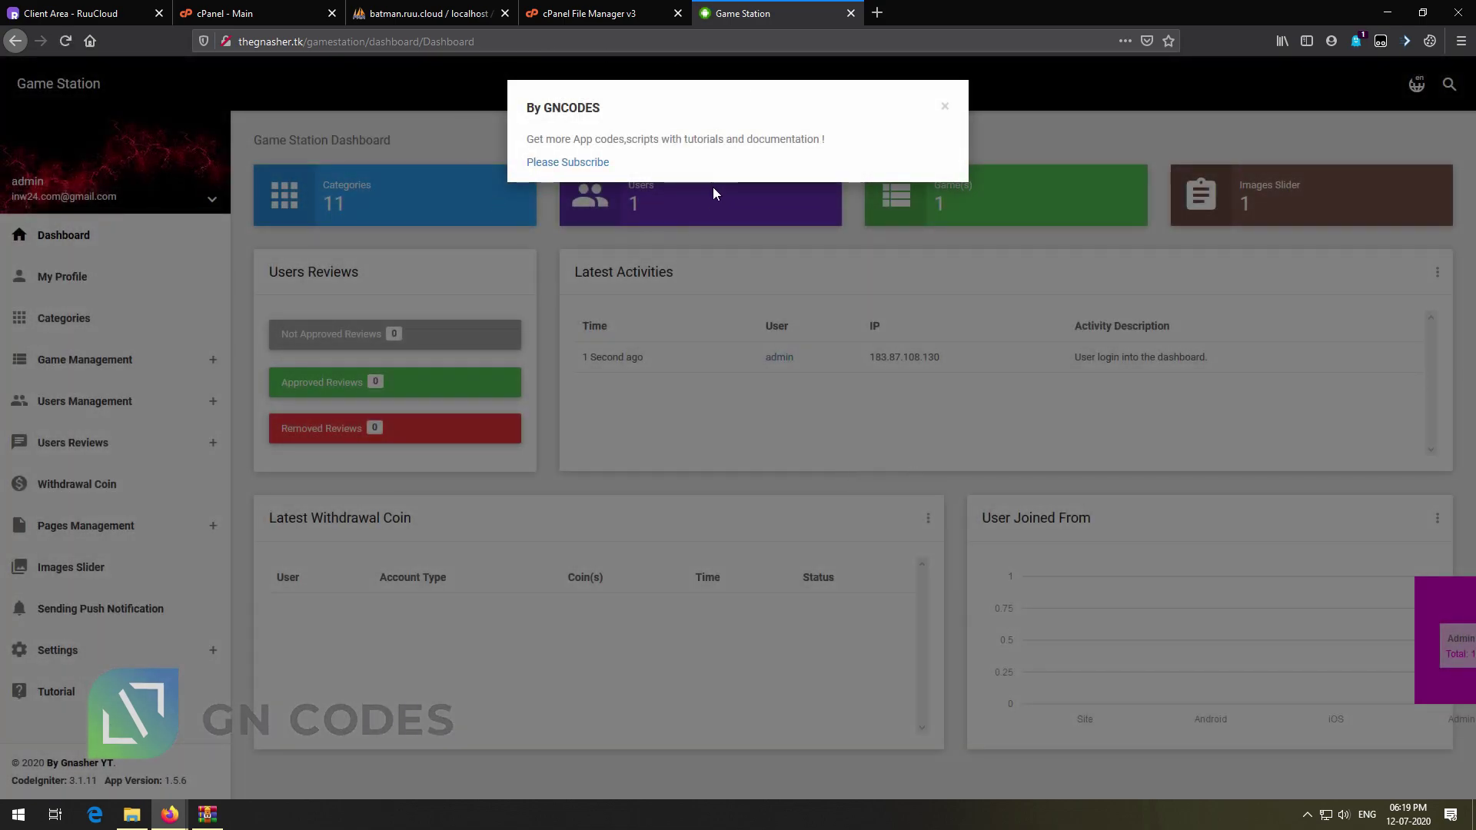
Visit the channel linked in the popup, return to the dashboard and dismiss the popup
left_click(596, 162)
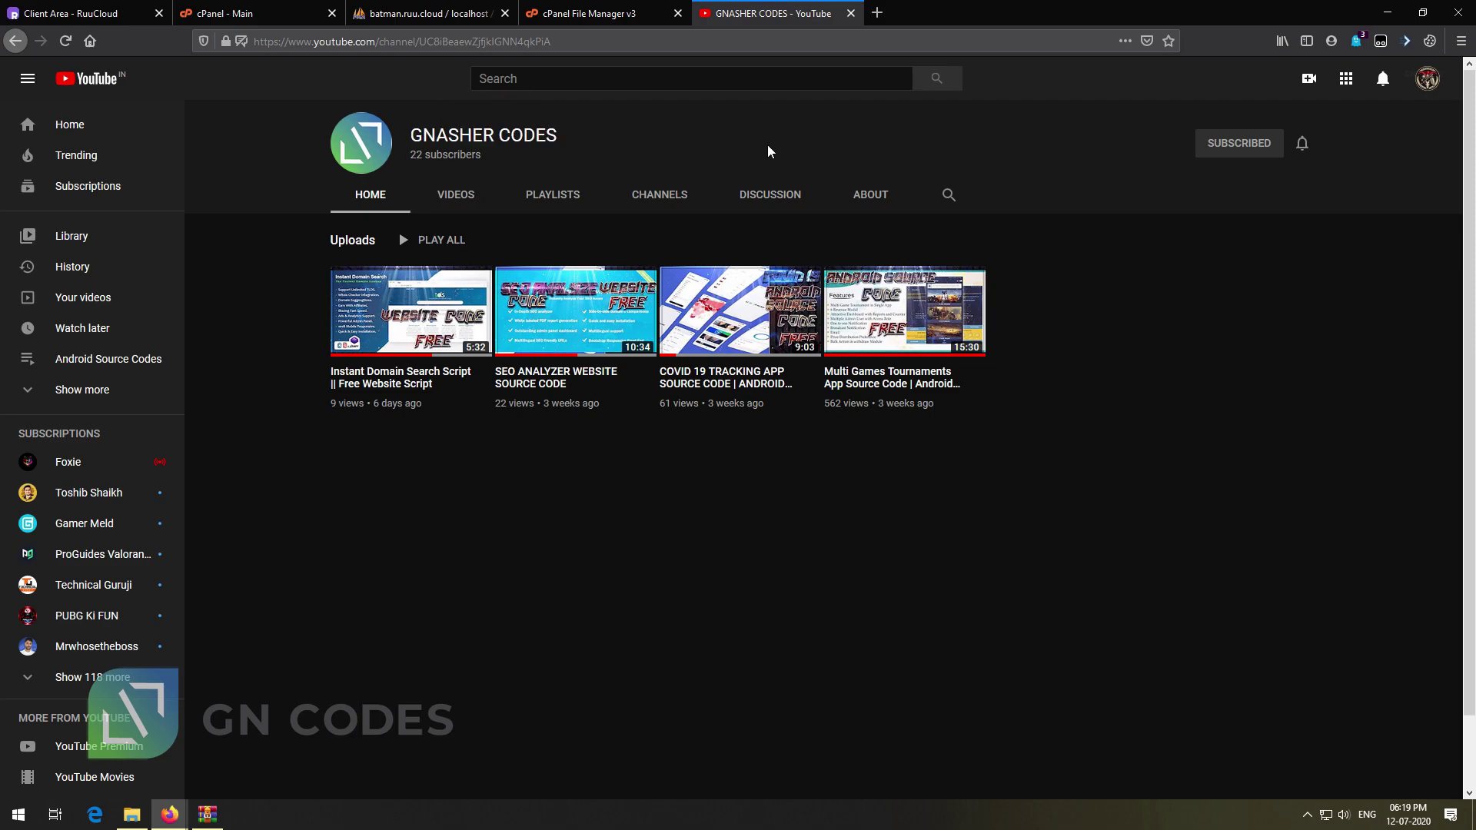
key("alt+Left")
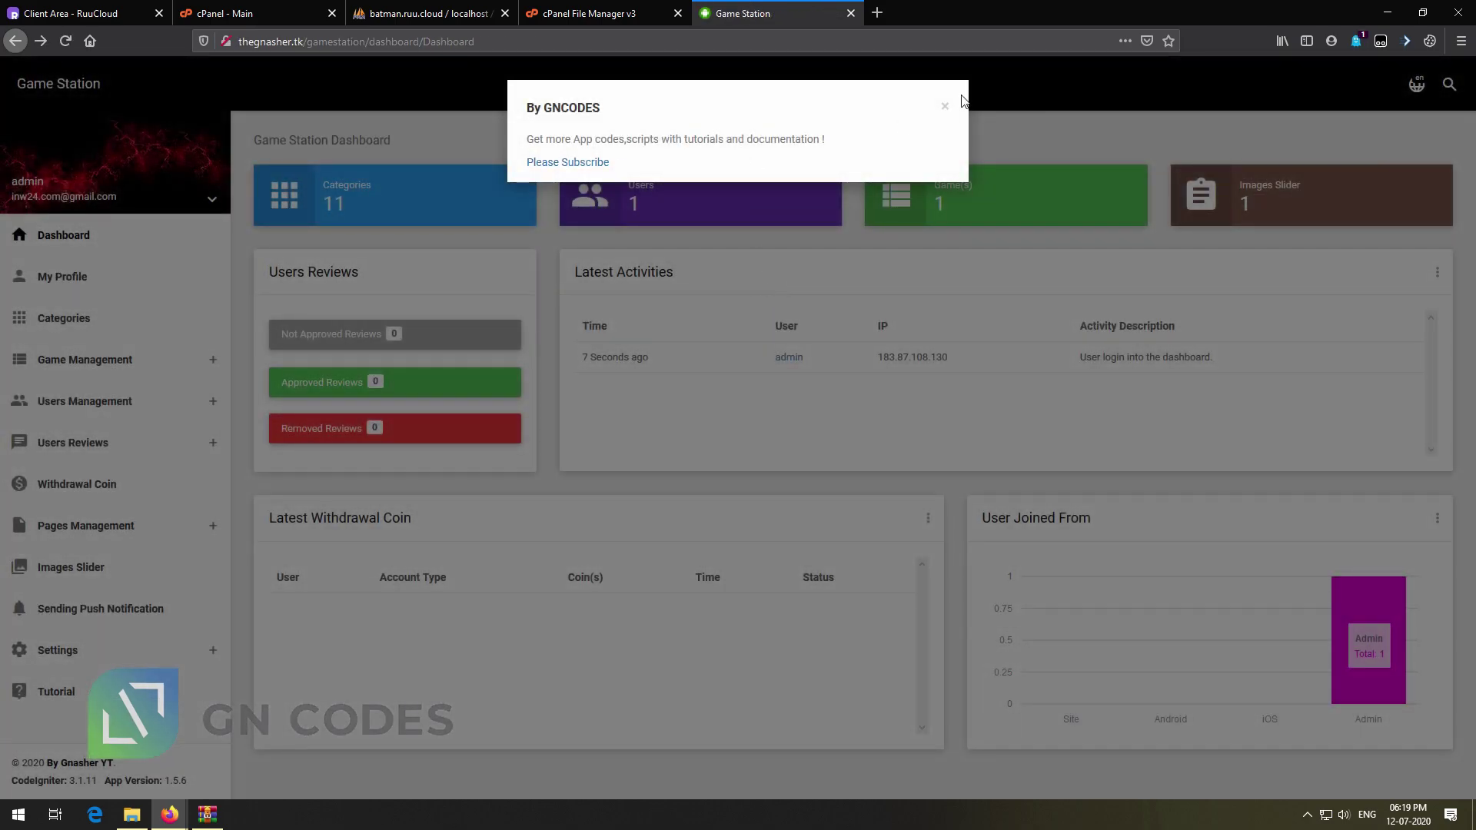
double_click(572, 108)
left_click(944, 105)
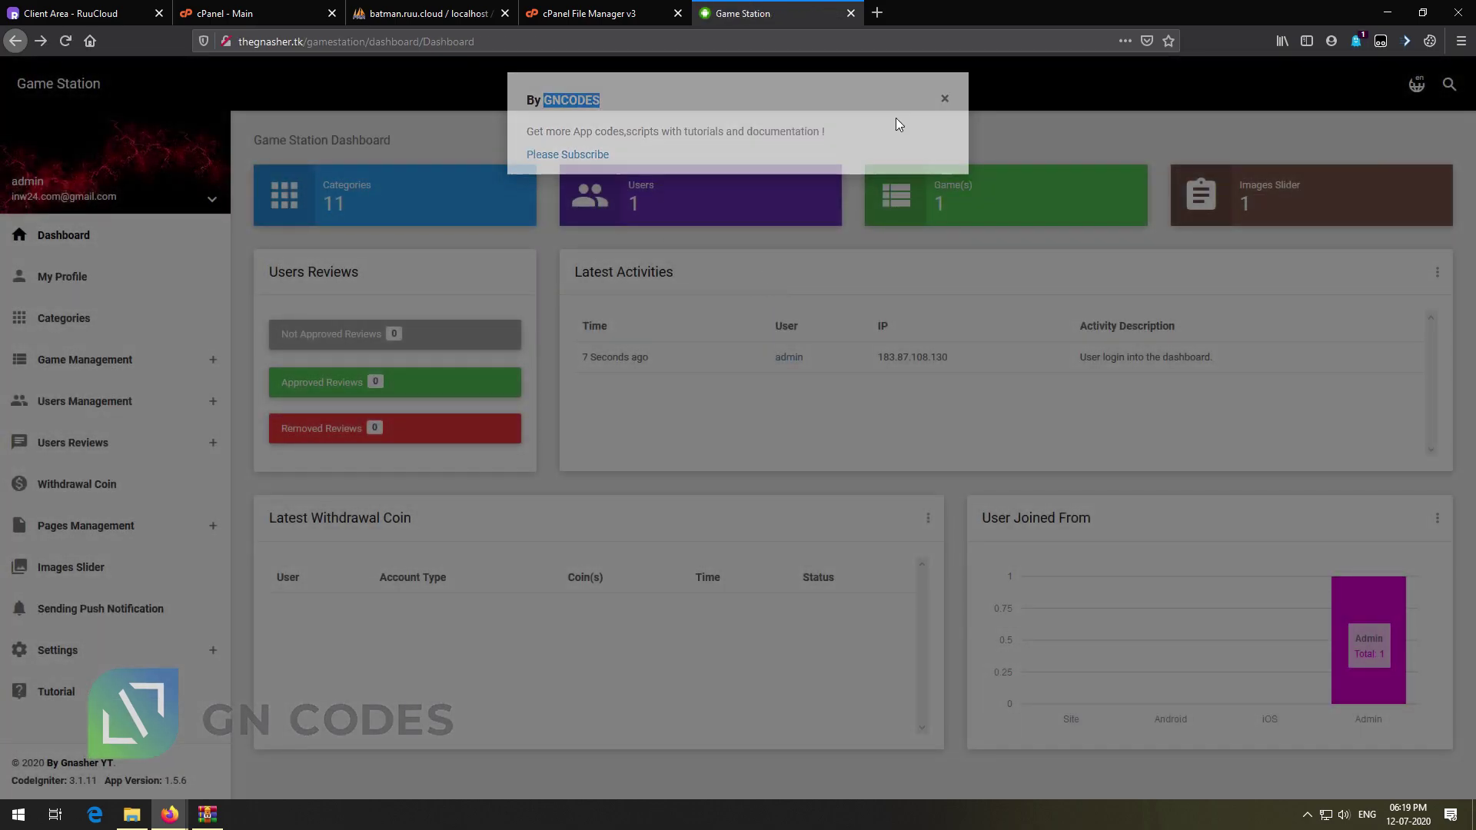
View My Profile and Categories, then the Approved Games List under Game Management
left_click(122, 278)
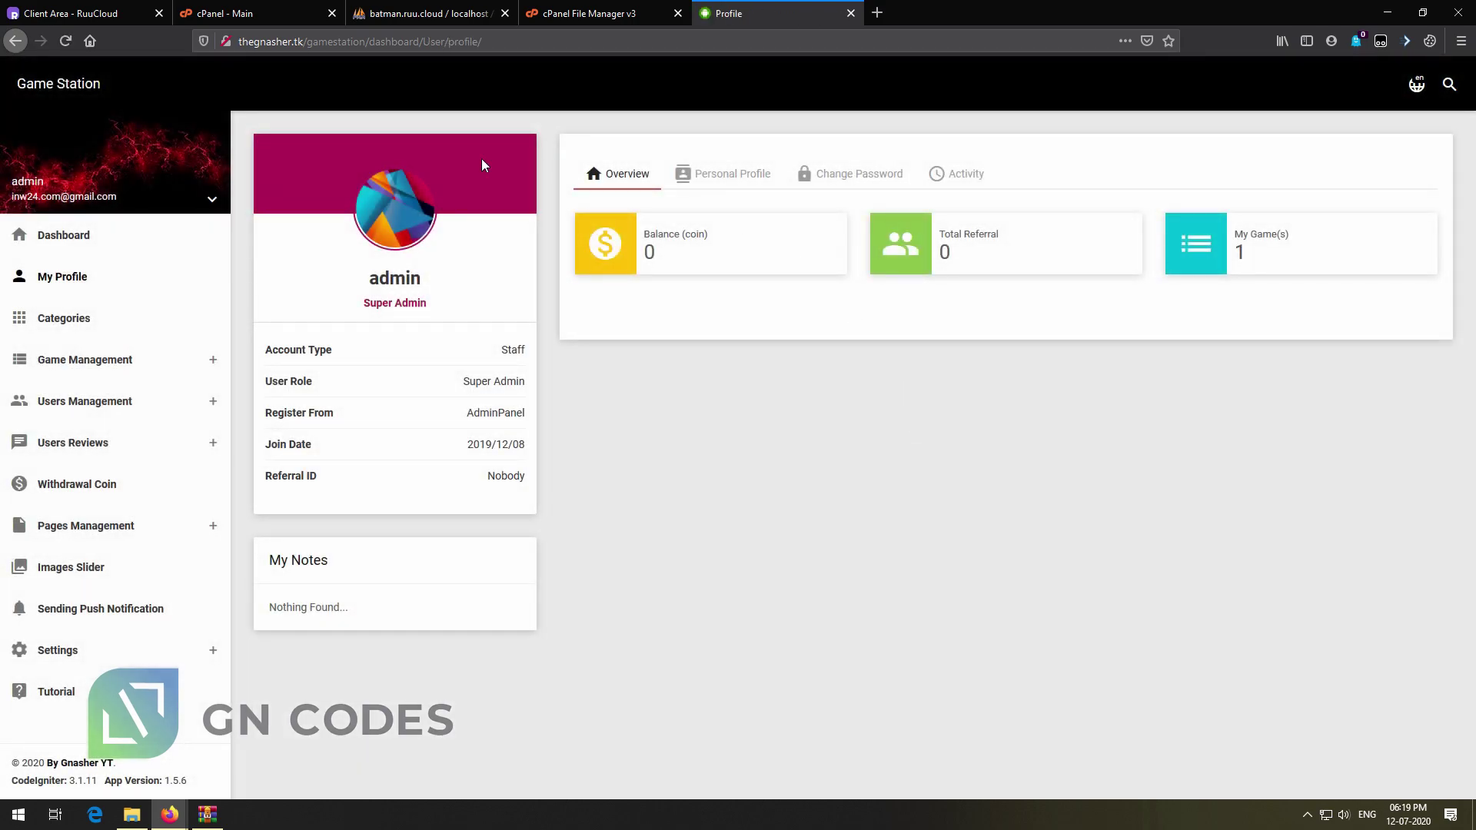
left_click(58, 319)
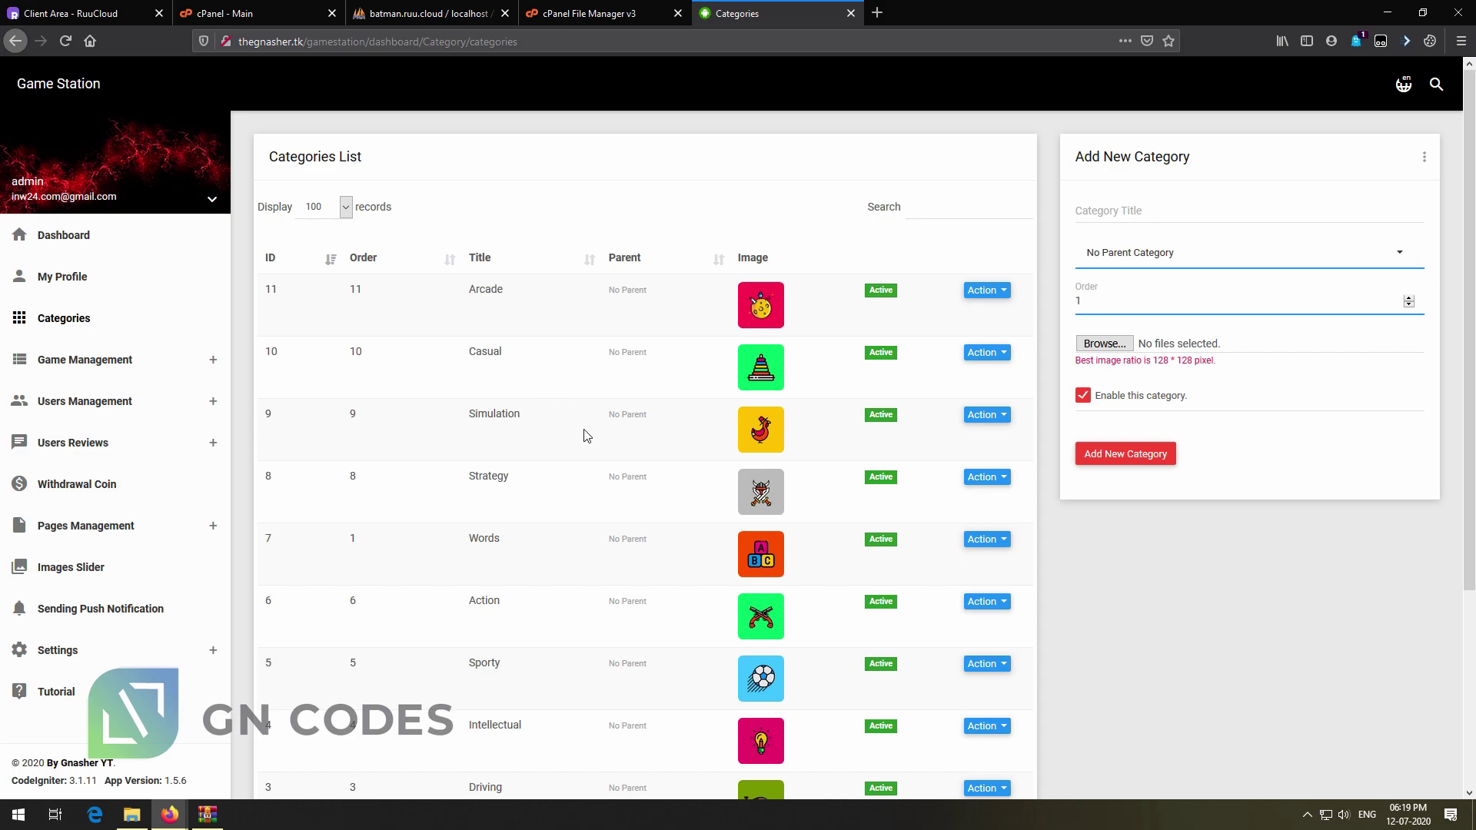
scroll(586, 435, "down", 3)
scroll(873, 553, "up", 3)
left_click(103, 366)
left_click(102, 400)
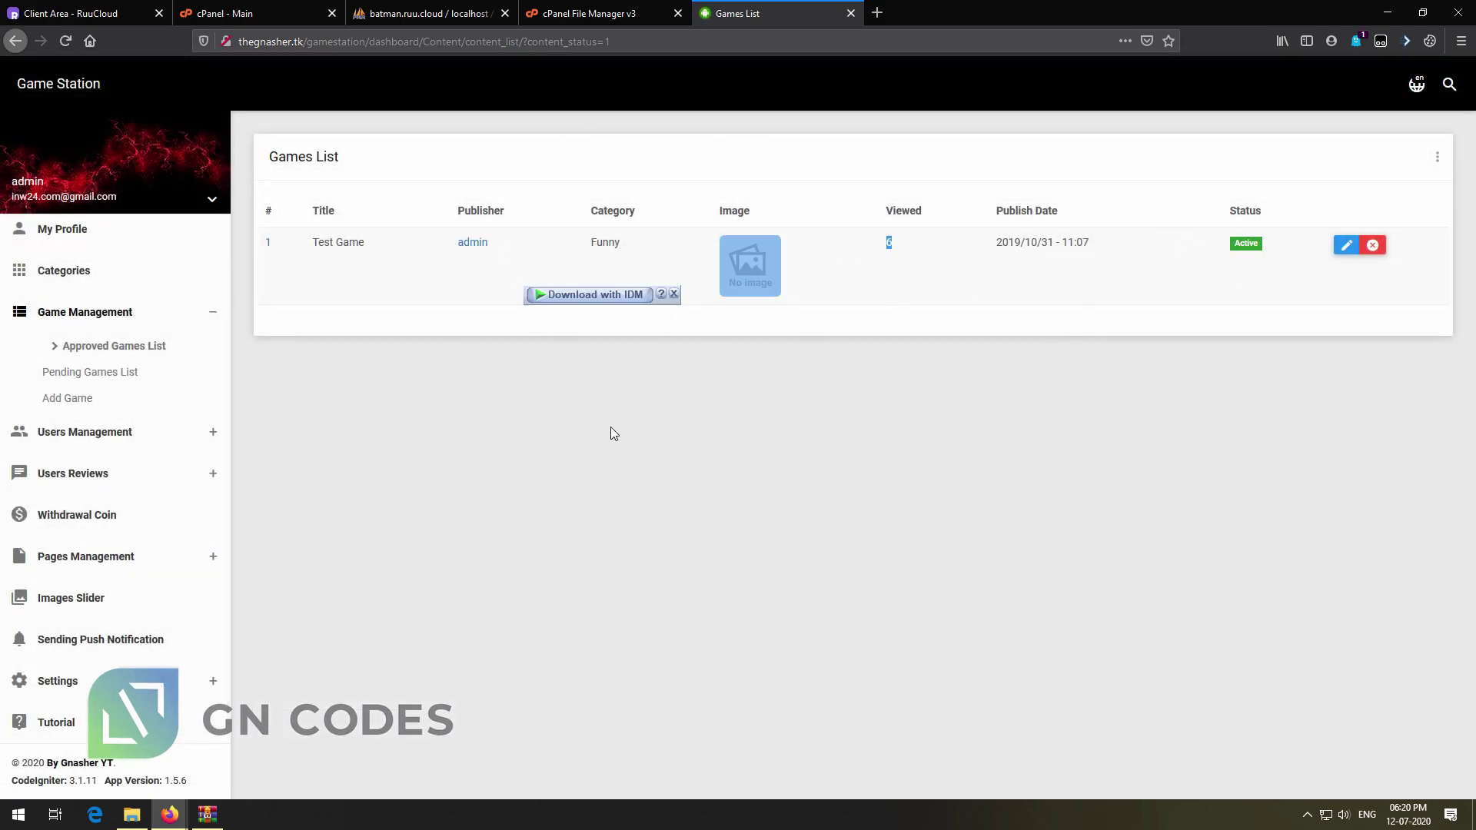
Start a new game entry titled Test game and fill in its description
left_click(92, 408)
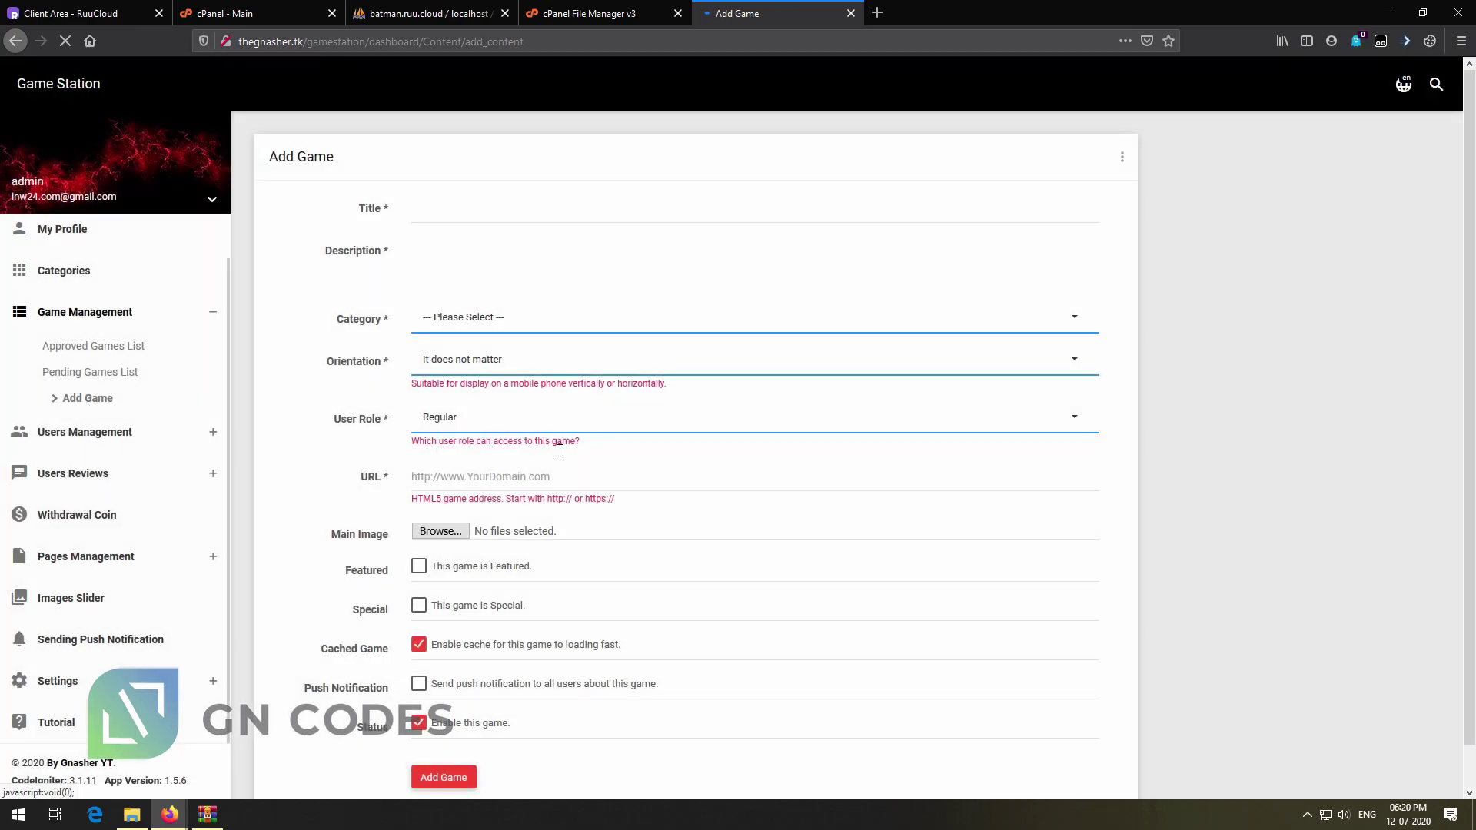
left_click(454, 214)
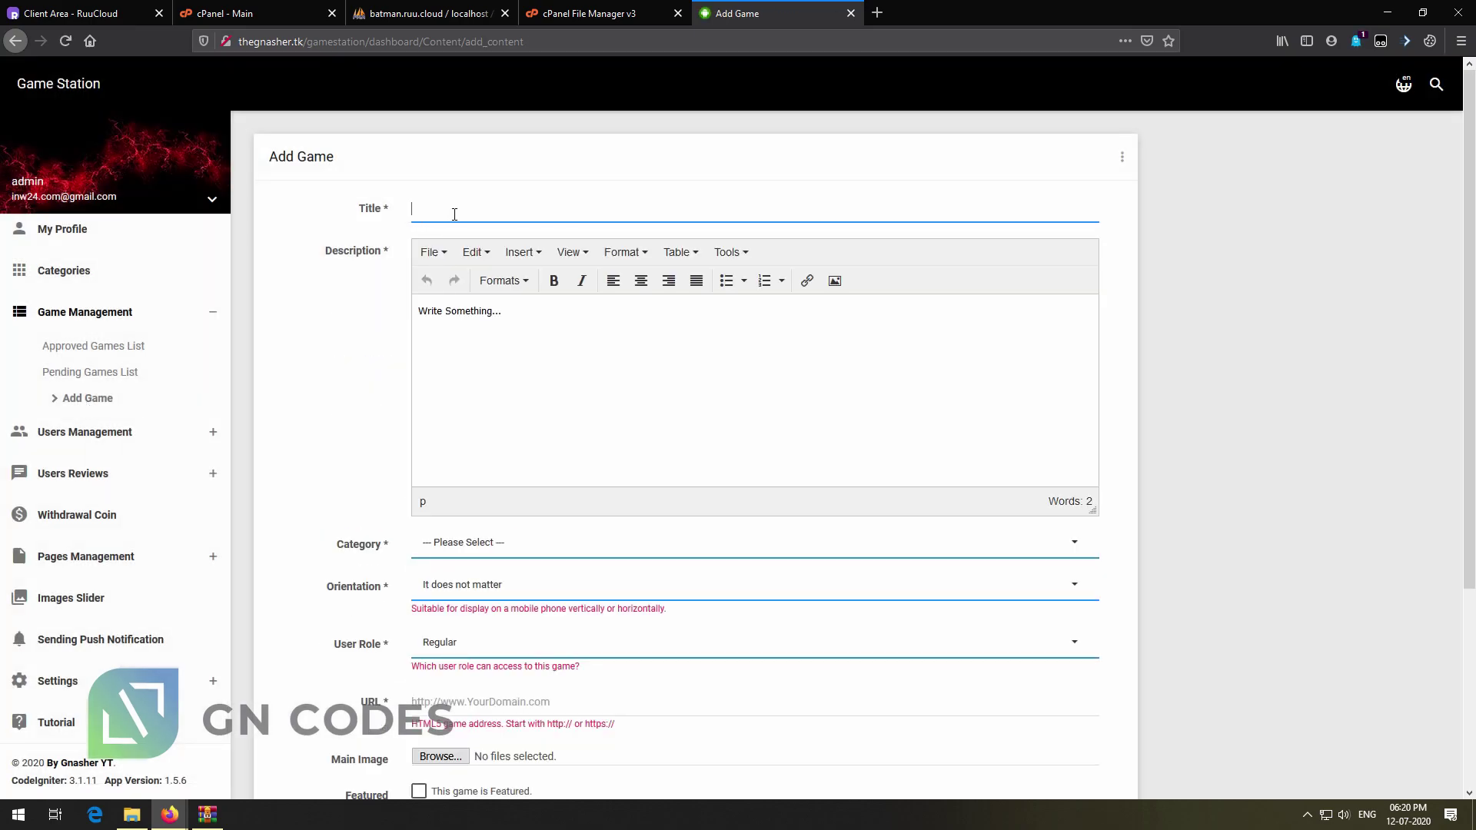
scroll(487, 393, "down", 3)
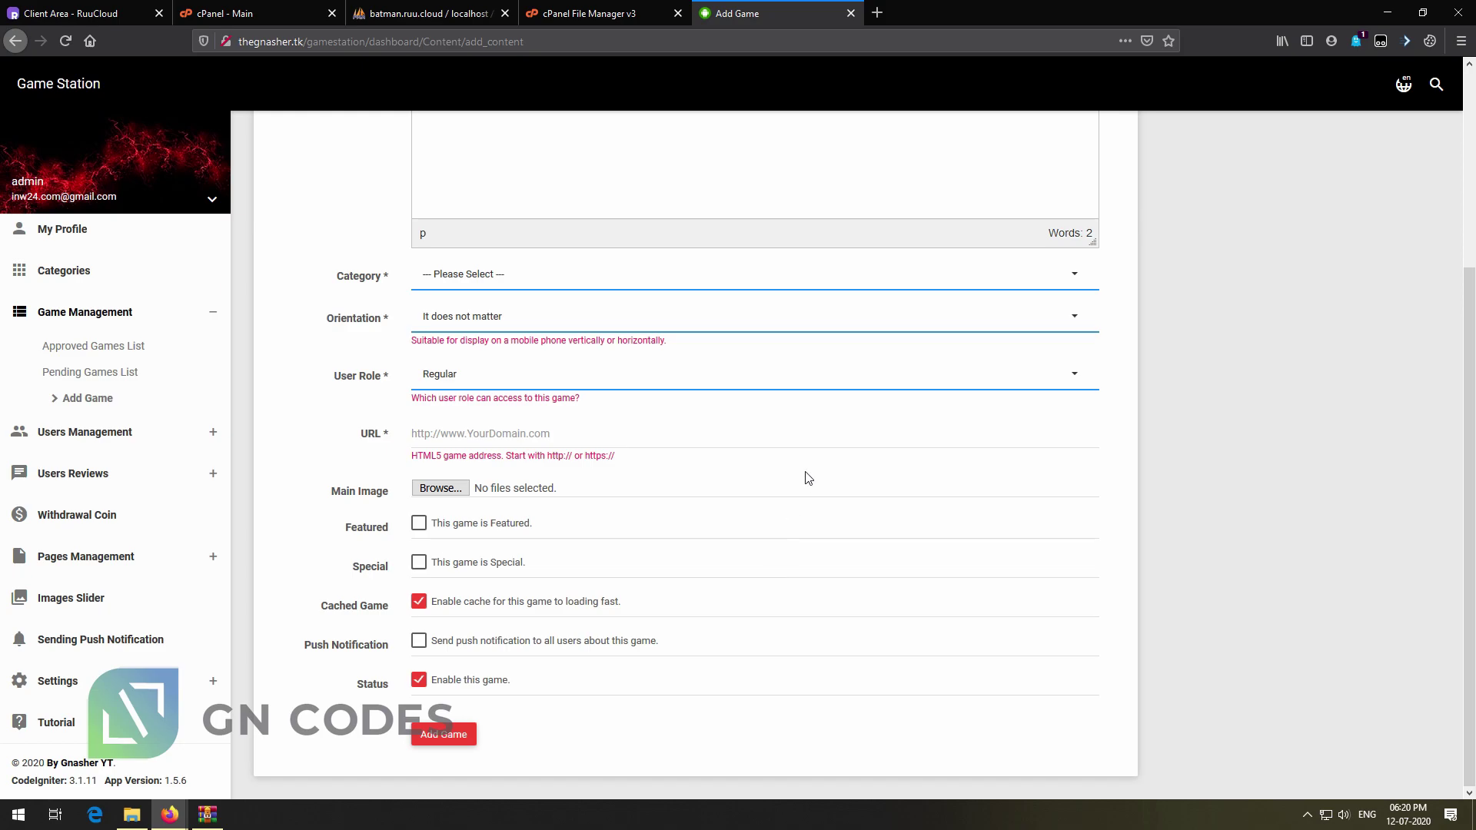
scroll(808, 478, "up", 3)
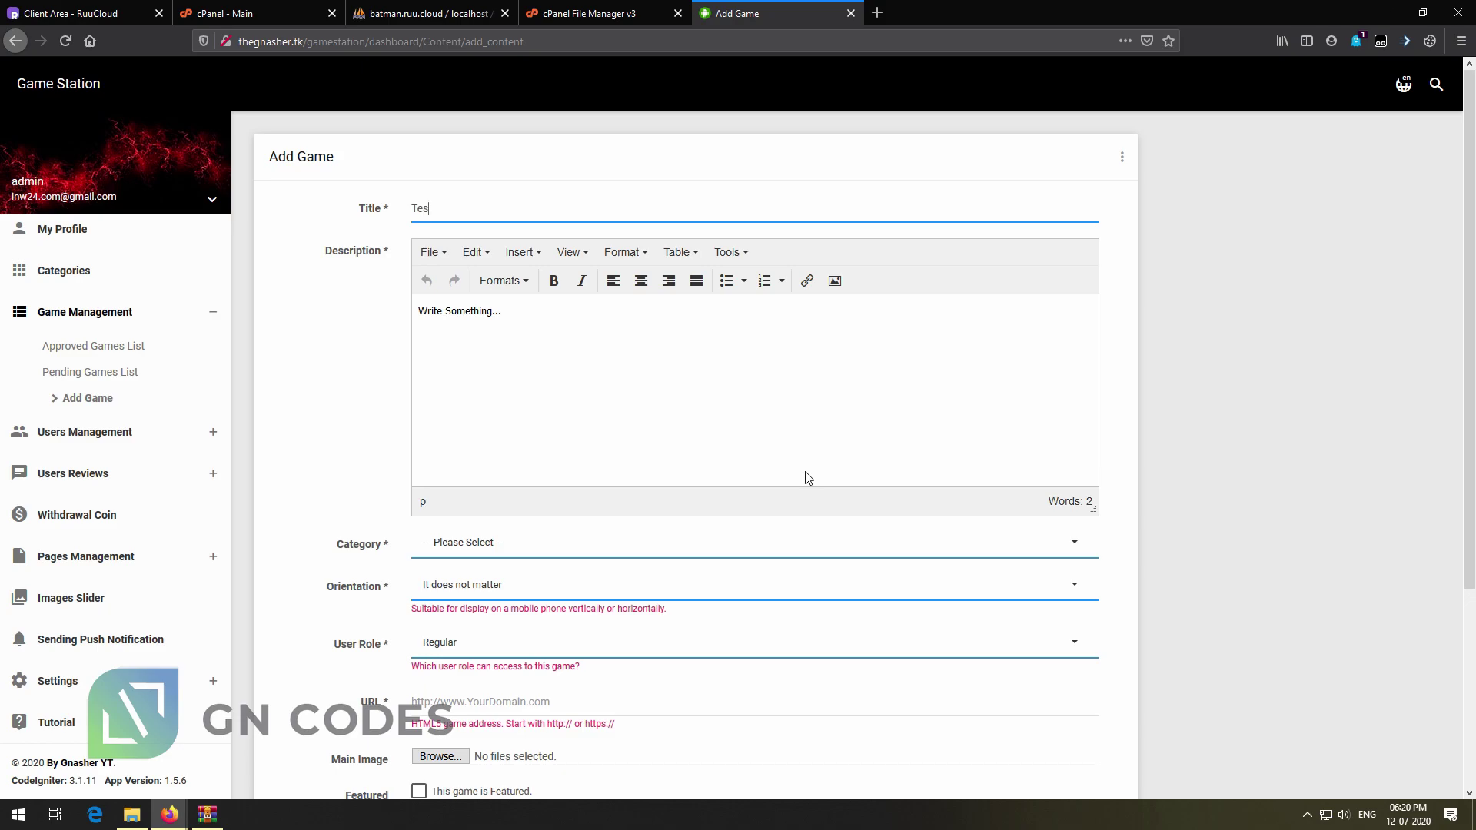
left_click(800, 459)
Set the game's category to Sporty, orientation to Landscape and user role to Regular
left_click(593, 561)
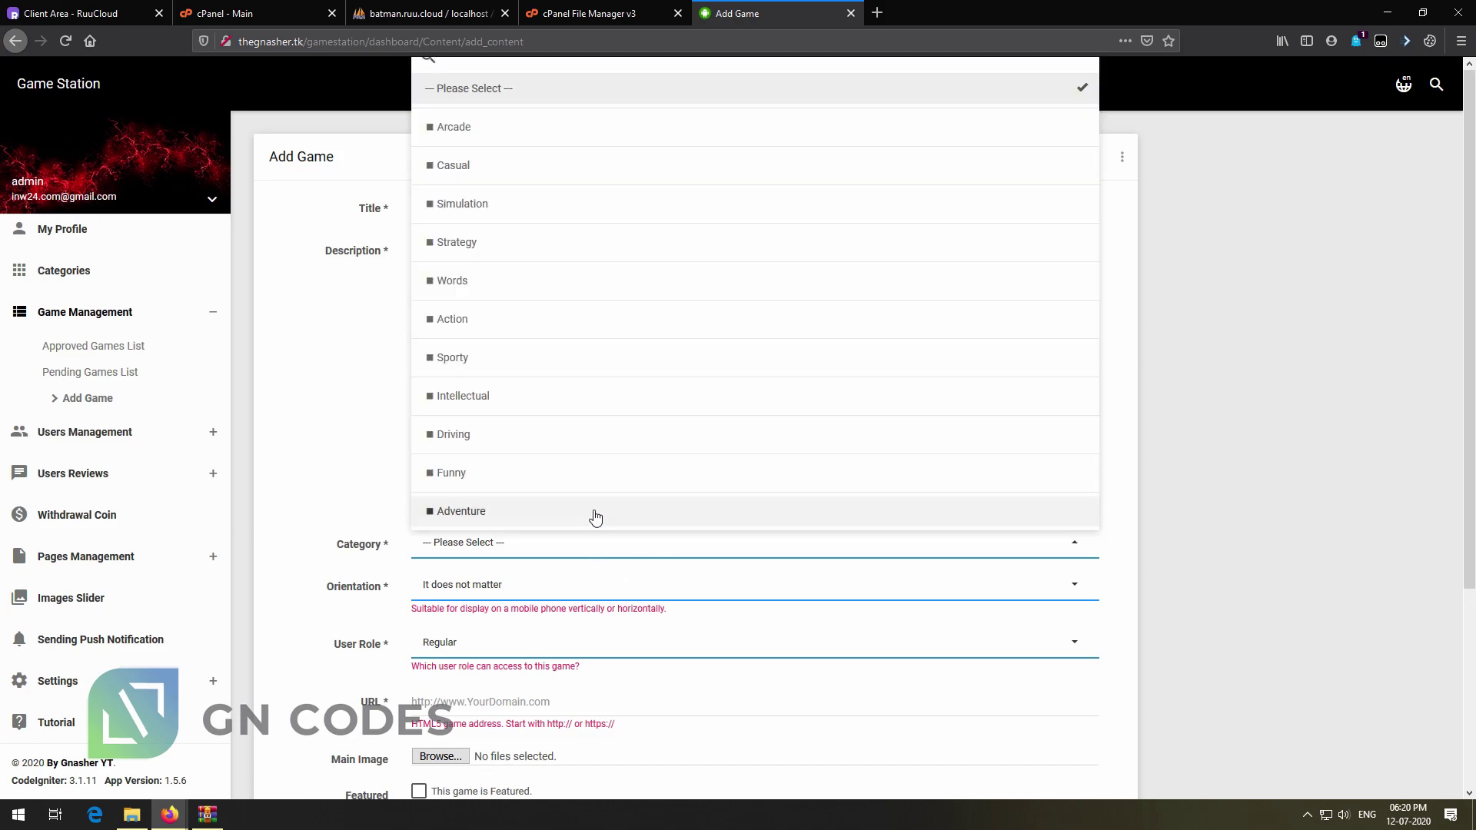
left_click(498, 359)
left_click(502, 588)
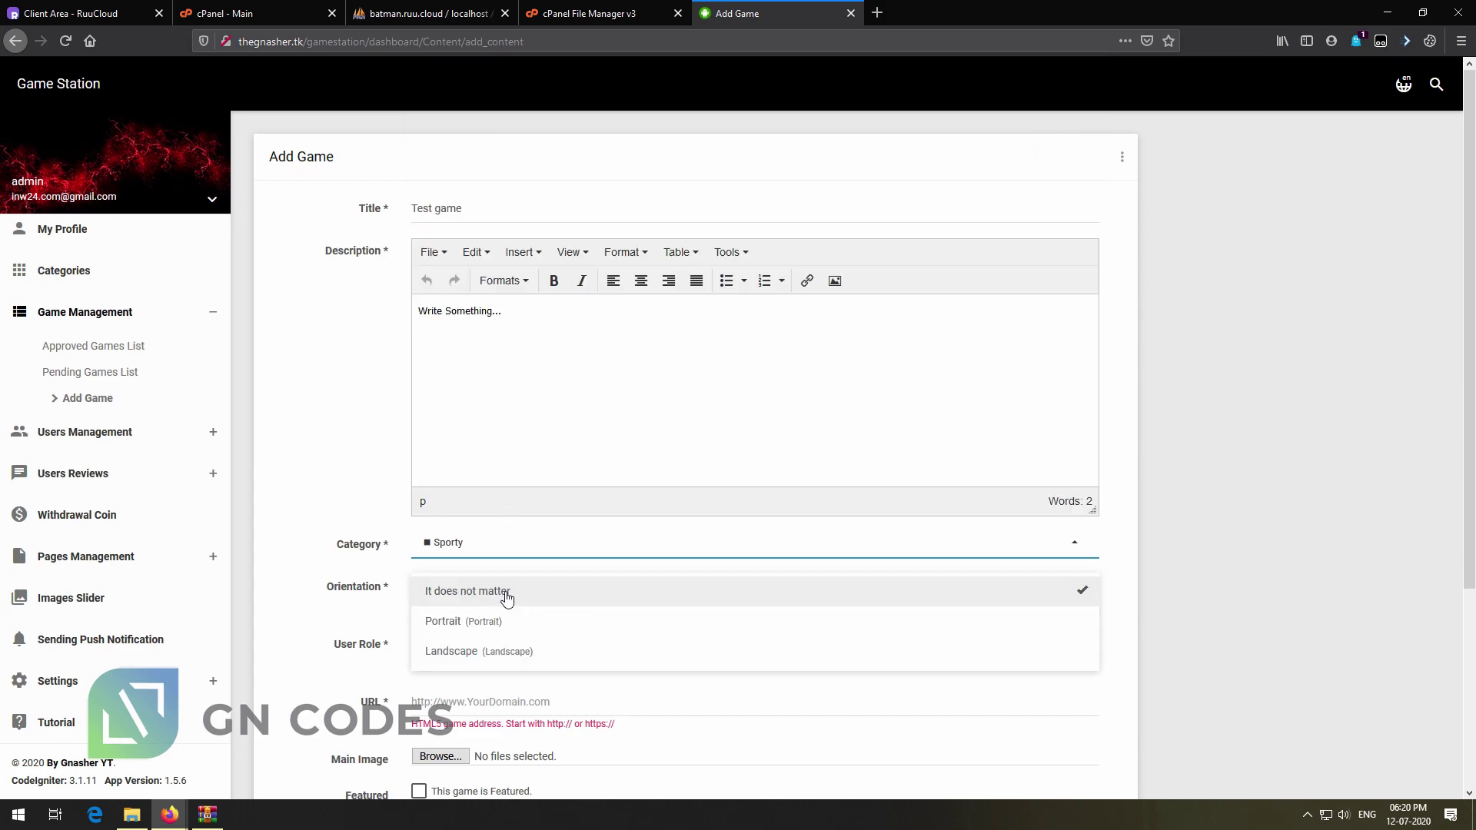
left_click(504, 596)
left_click(517, 588)
left_click(507, 654)
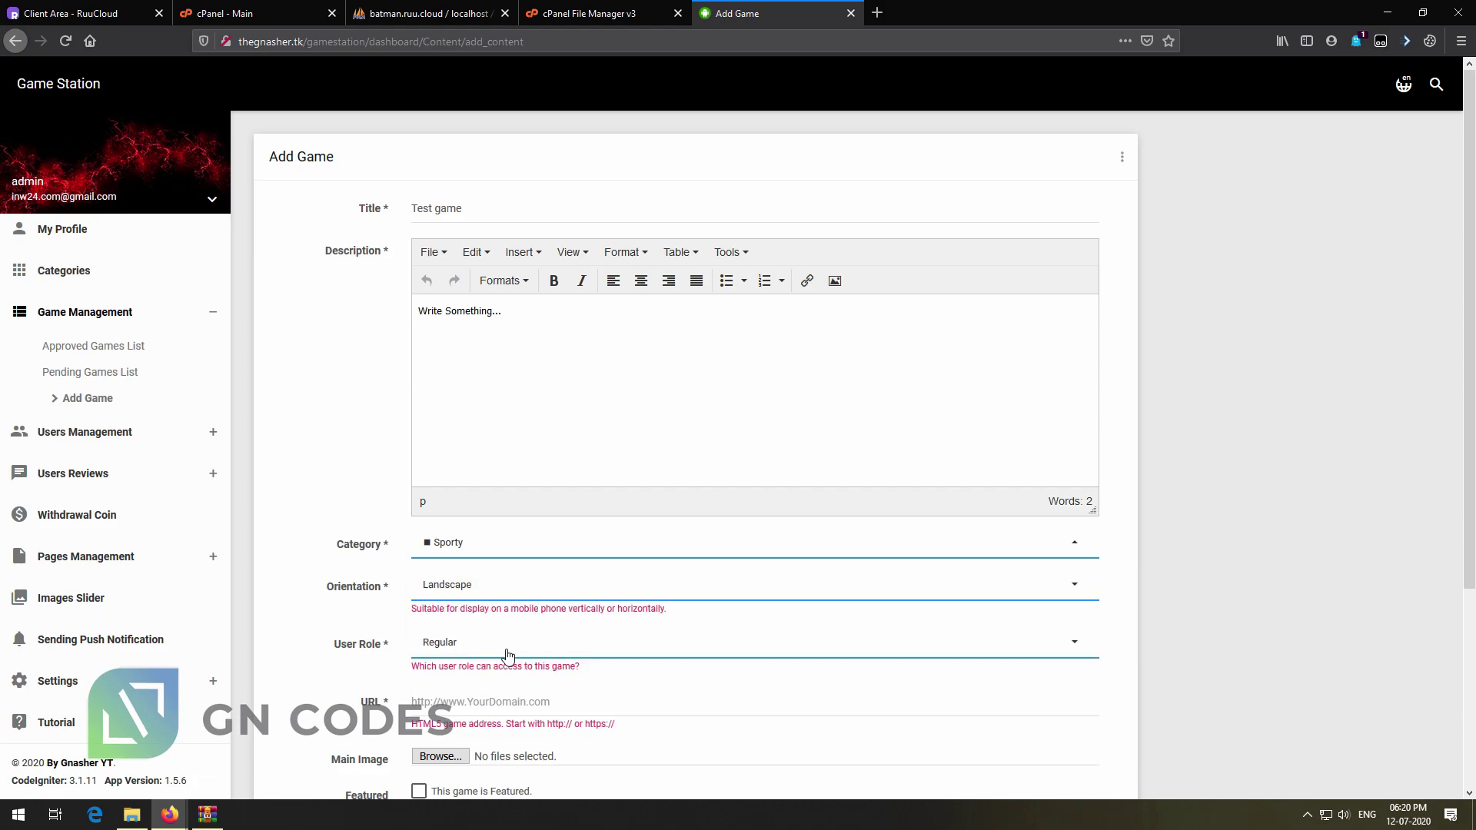
left_click(507, 653)
left_click(504, 652)
Paste the watercraft_rush HTML5 URL, mark the game Featured and add it
type("https://showcase.codethislab.com/games/watercraft_rush/")
scroll(615, 738, "down", 2)
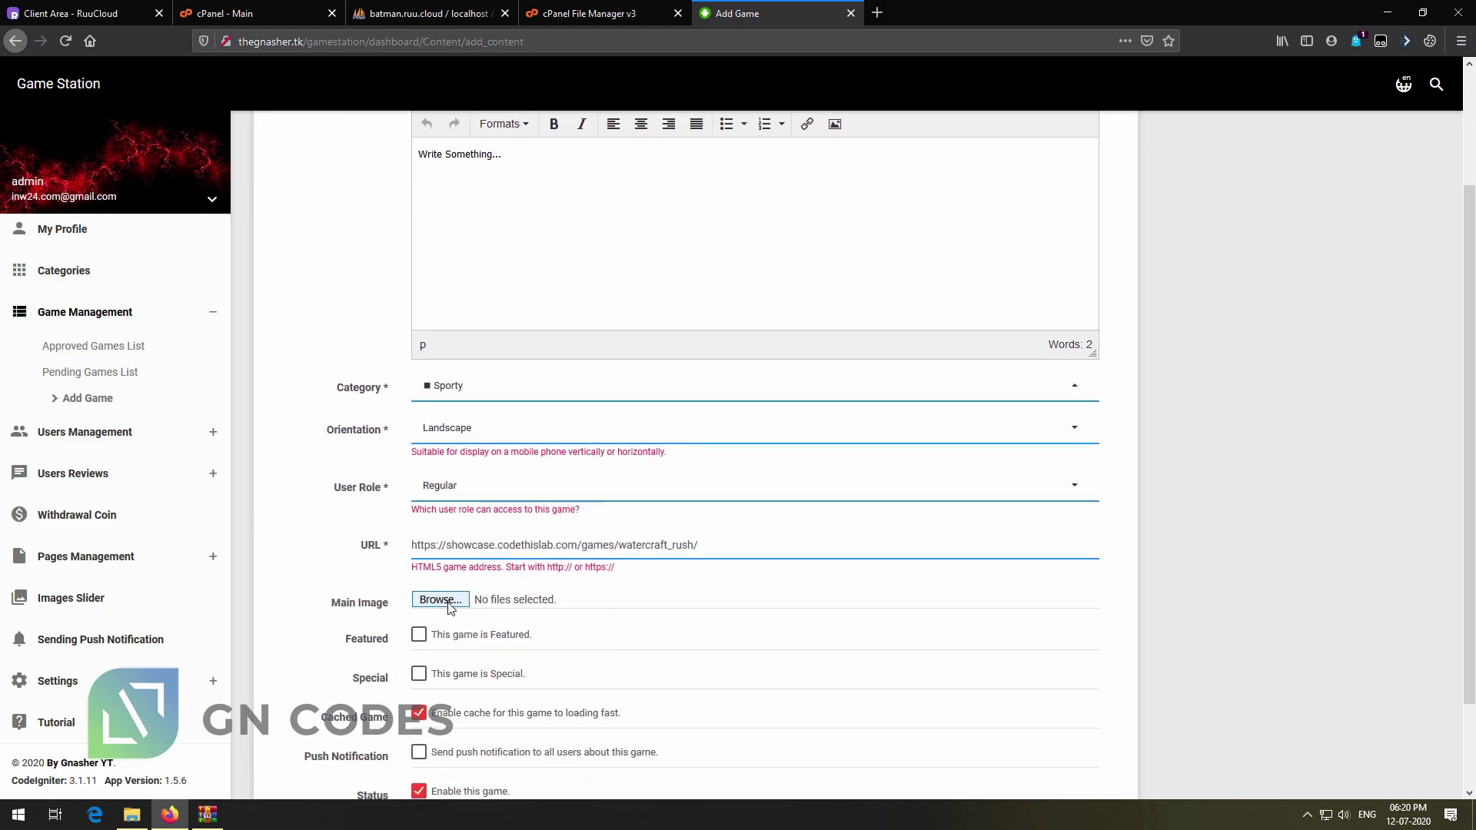
left_click(1345, 628)
scroll(1265, 603, "down", 1)
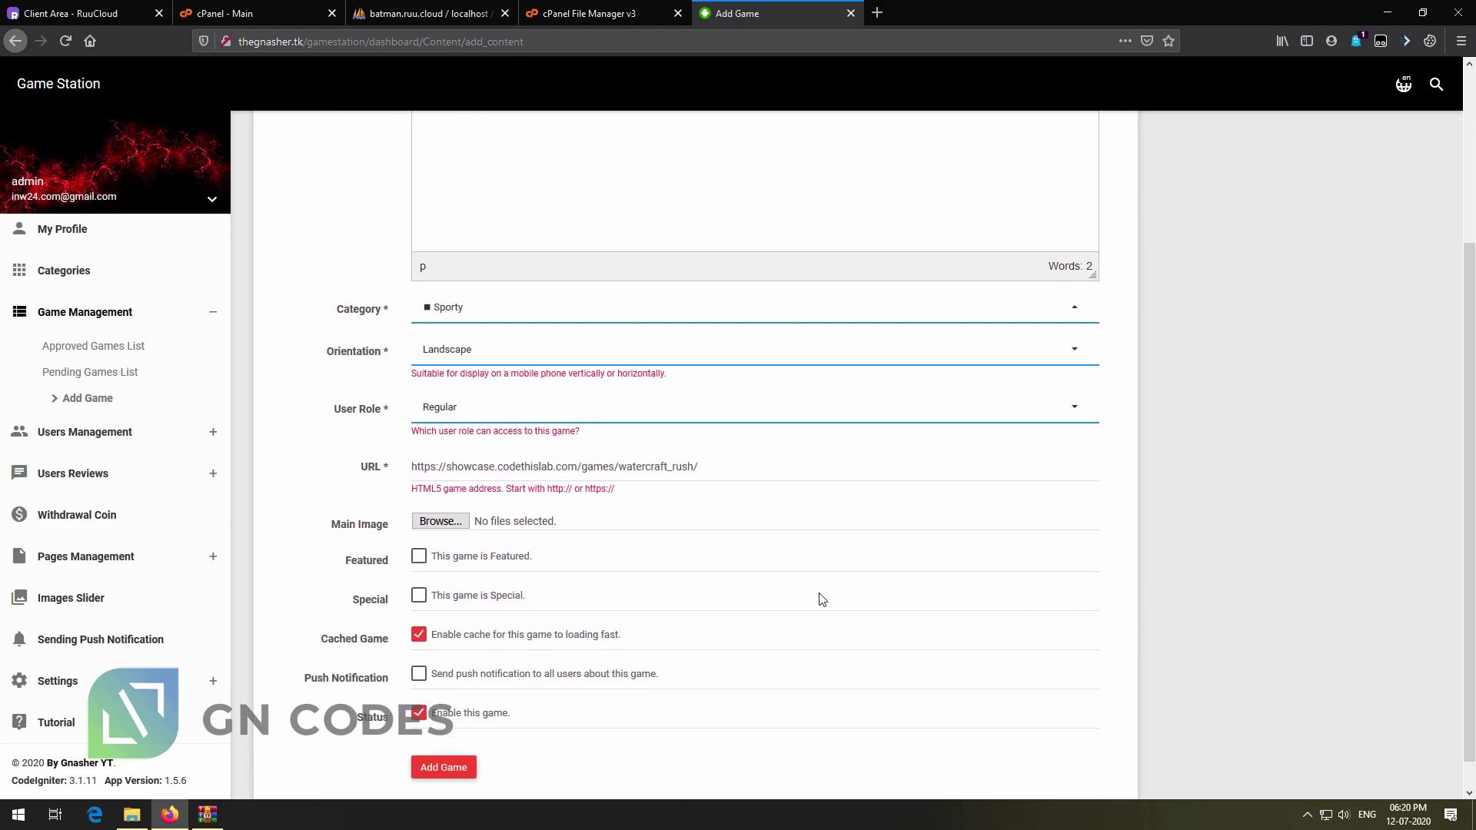
left_click(501, 597)
left_click(465, 767)
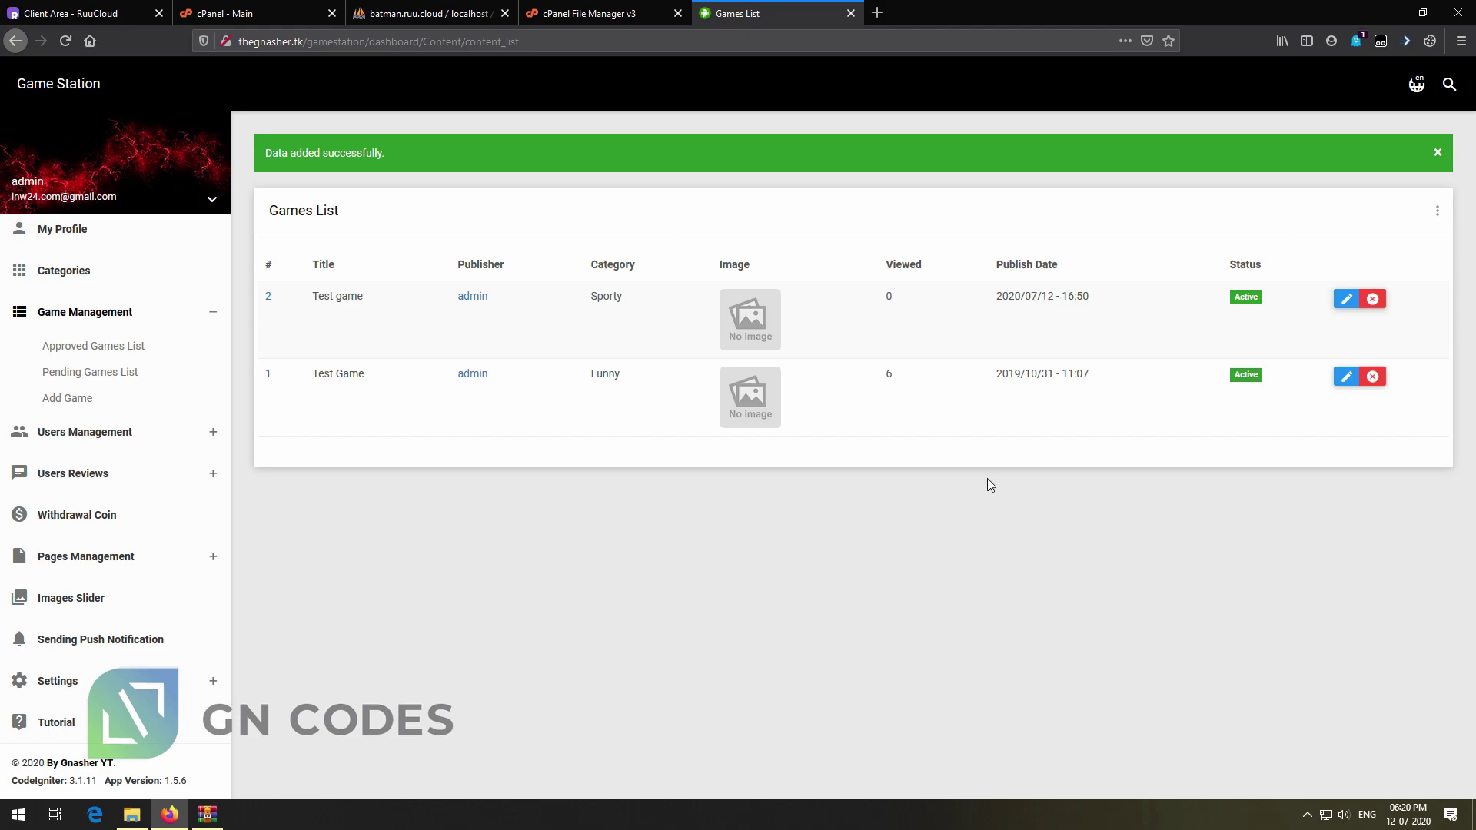
Rename Test game to 'Water Test game', save it, then open the Users List
left_click(1346, 299)
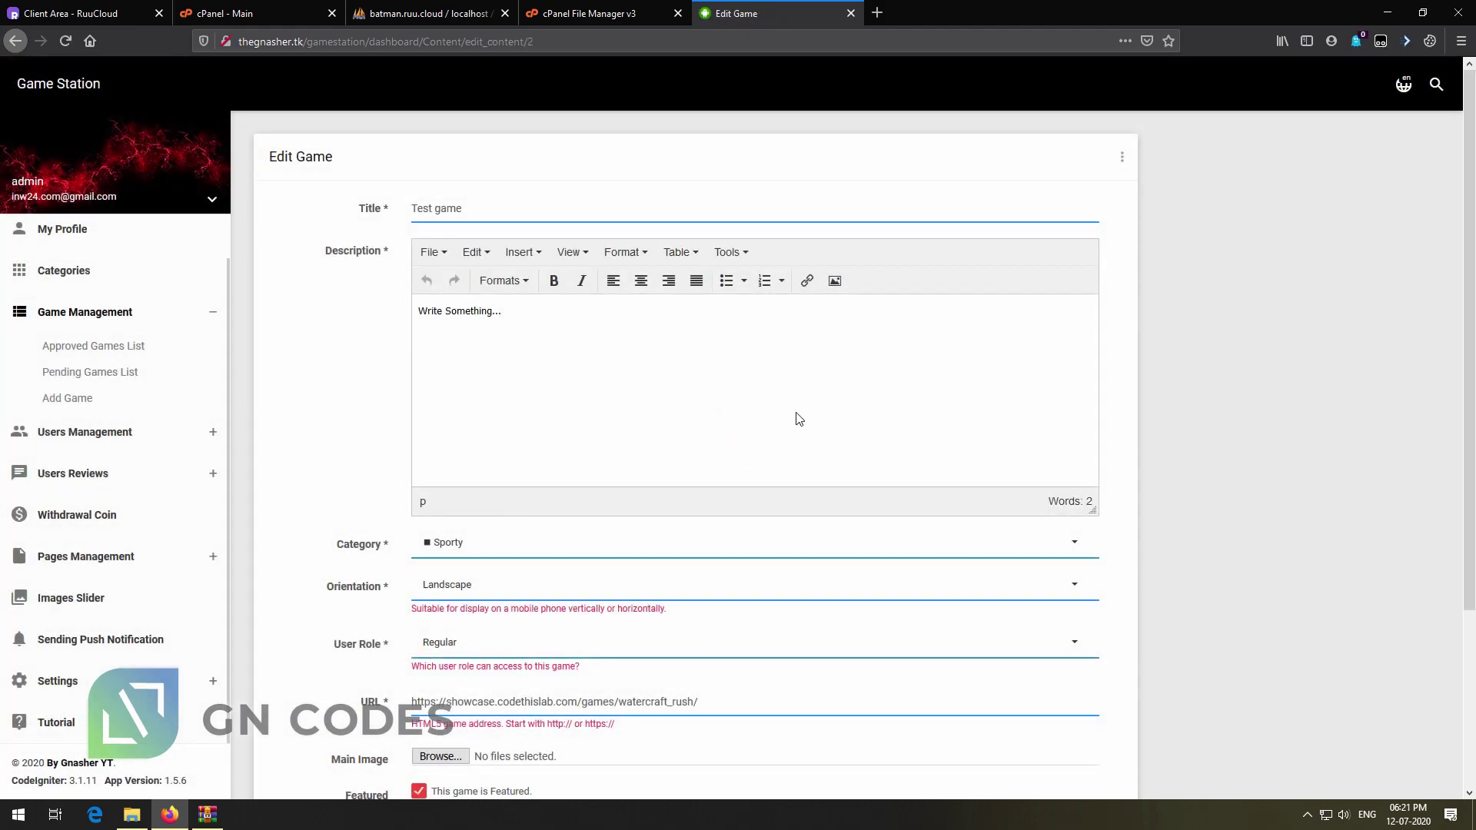
scroll(769, 462, "down", 5)
scroll(741, 484, "up", 5)
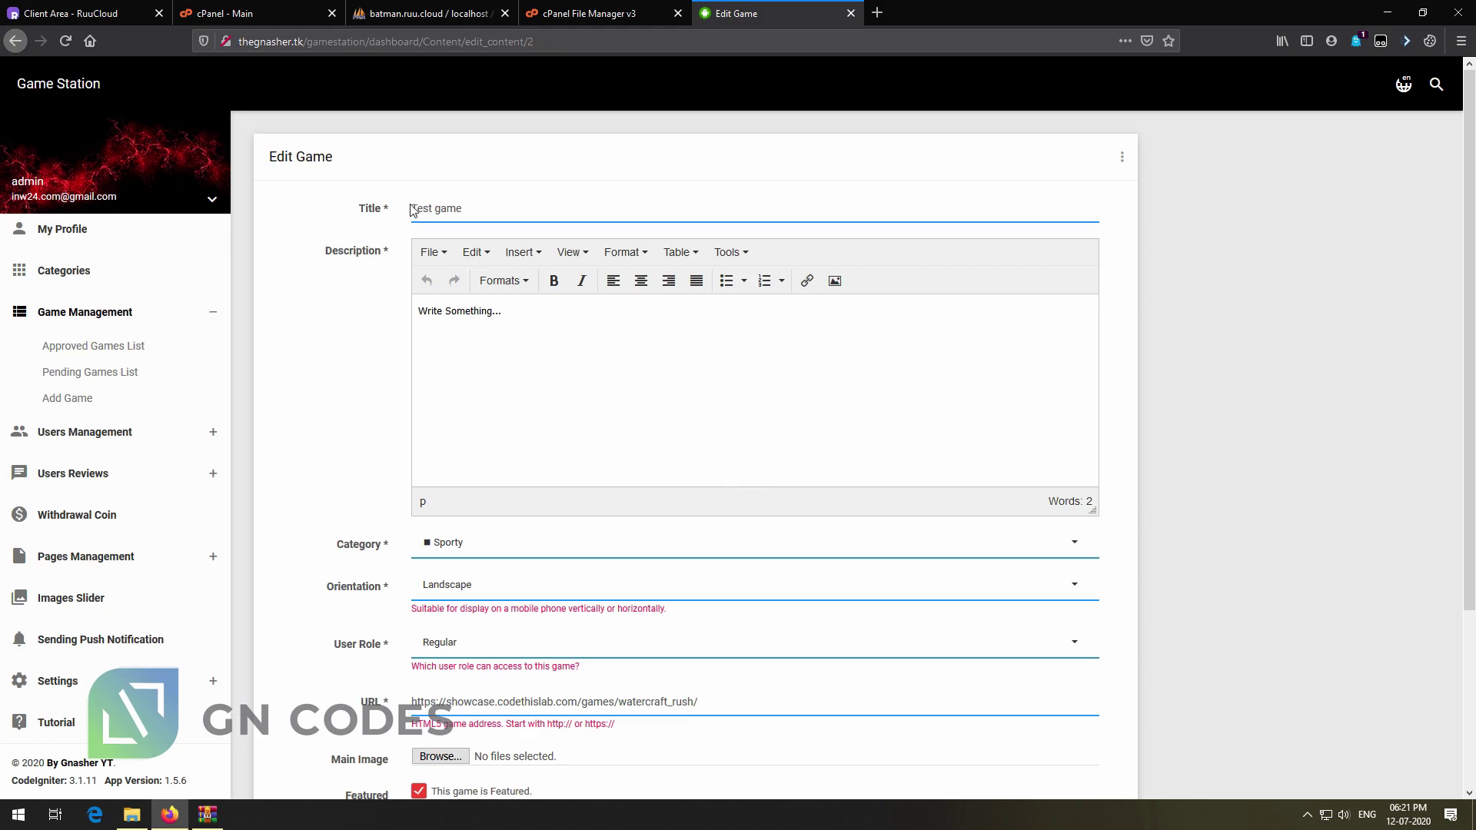
type("Water")
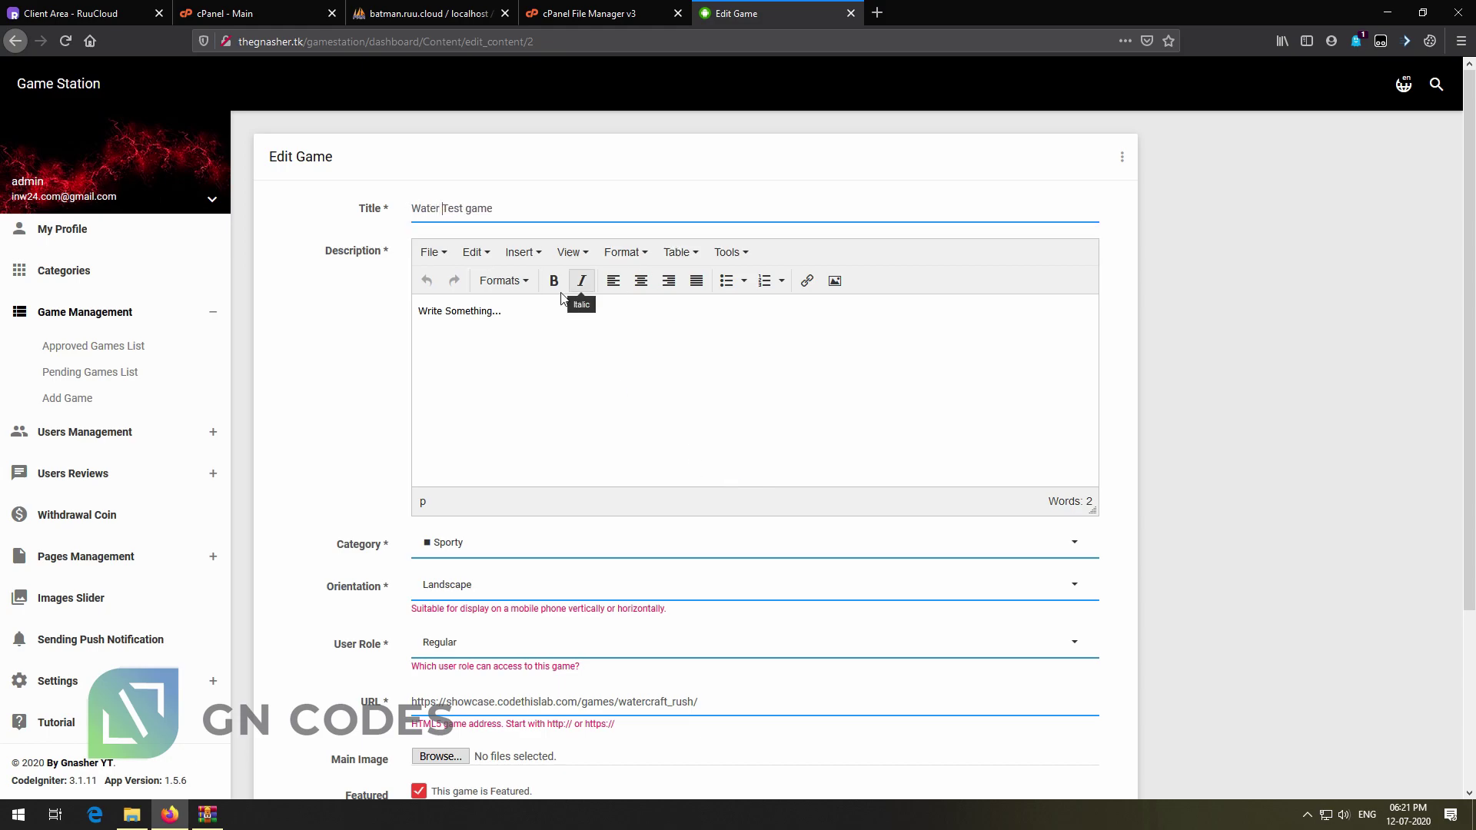
scroll(476, 691, "down", 3)
left_click(439, 736)
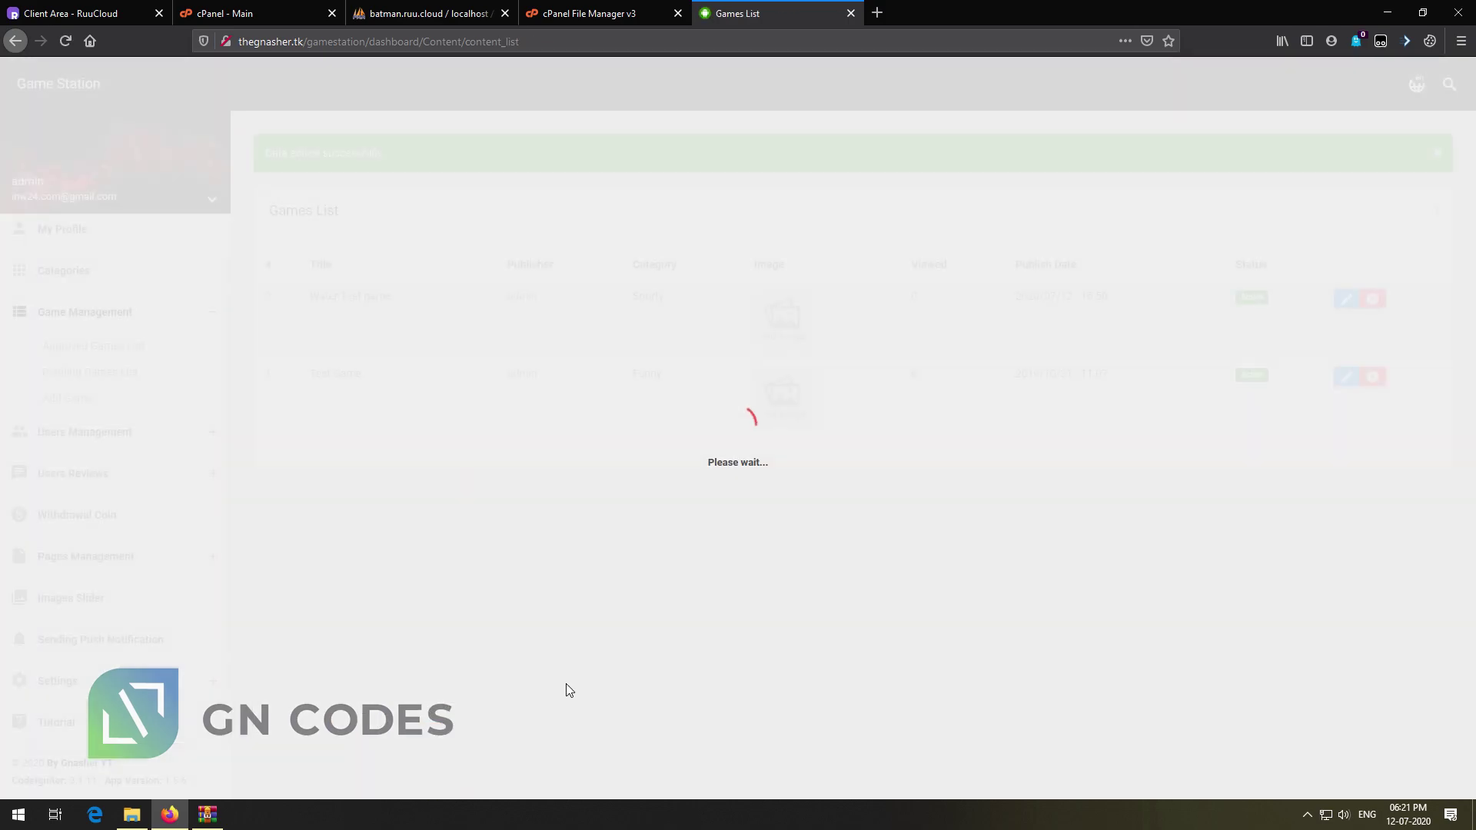
left_click(102, 434)
left_click(108, 388)
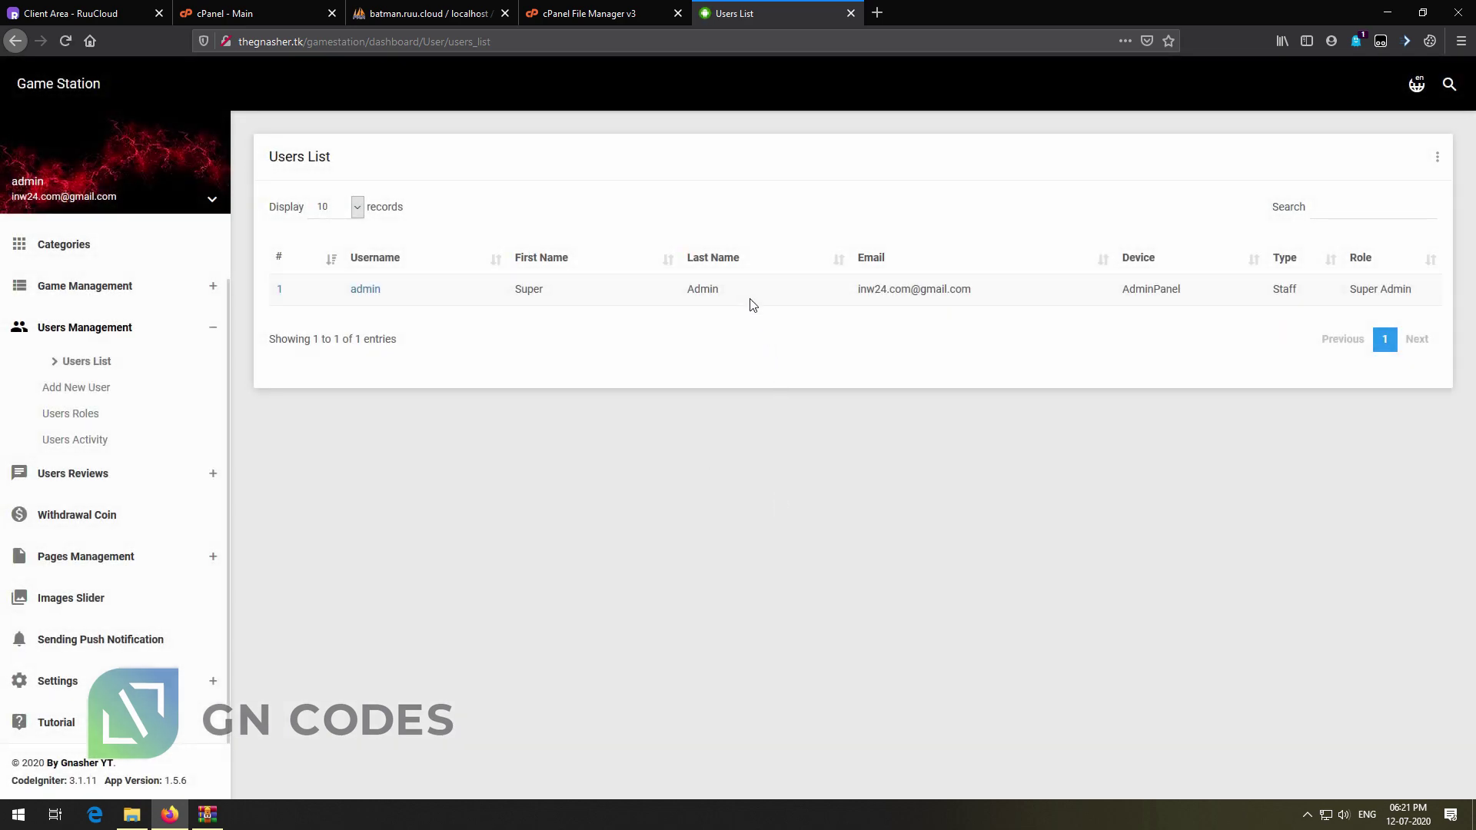
Inspect the admin user's details in the users list
left_click_drag(751, 296, 527, 292)
left_click_drag(1075, 289, 507, 292)
left_click(876, 469)
left_click(369, 292)
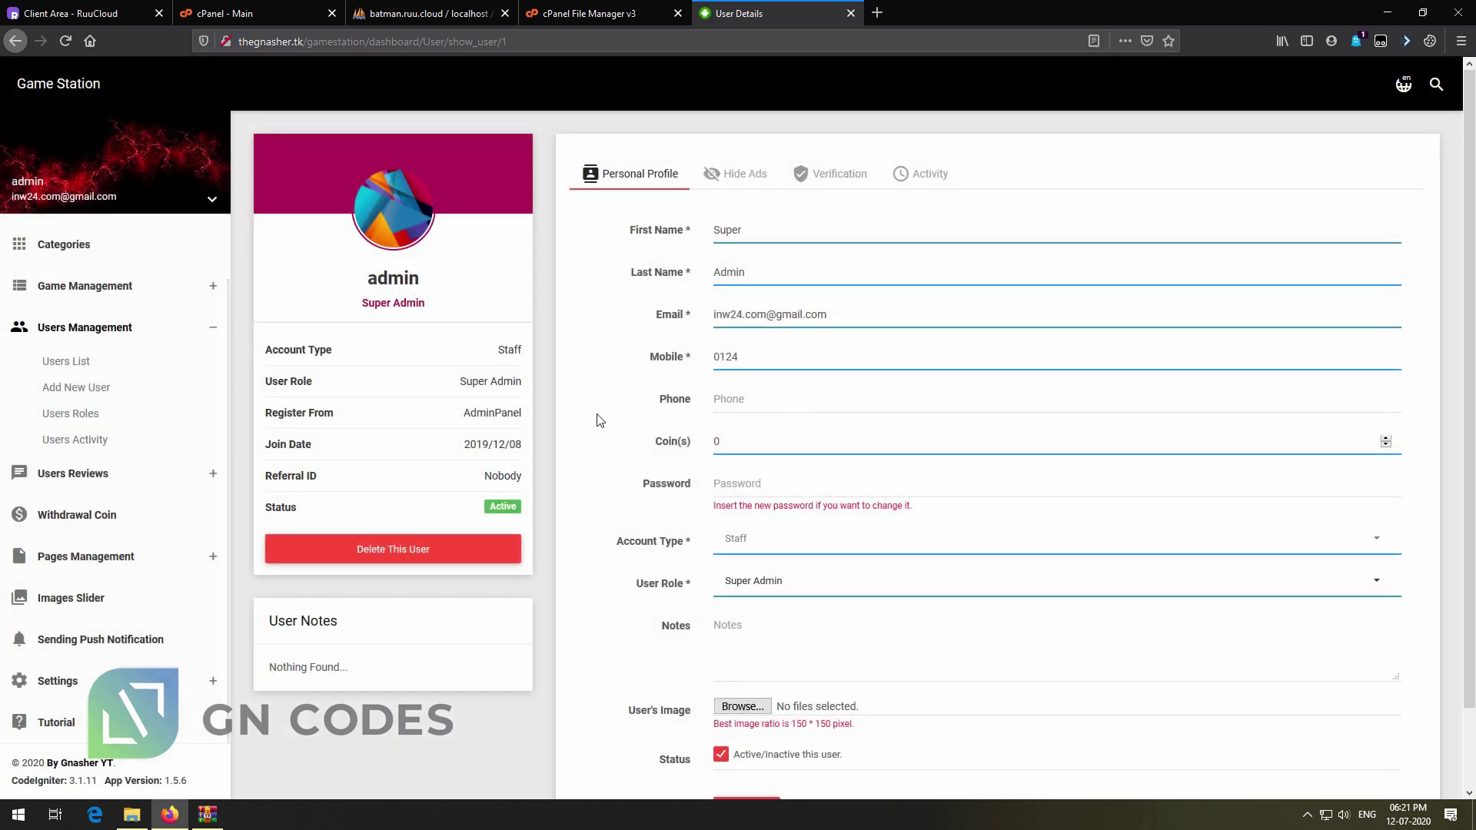
Look over the Withdrawal Coin list, the Versions List and the Images Slider page
left_click(88, 473)
left_click(105, 515)
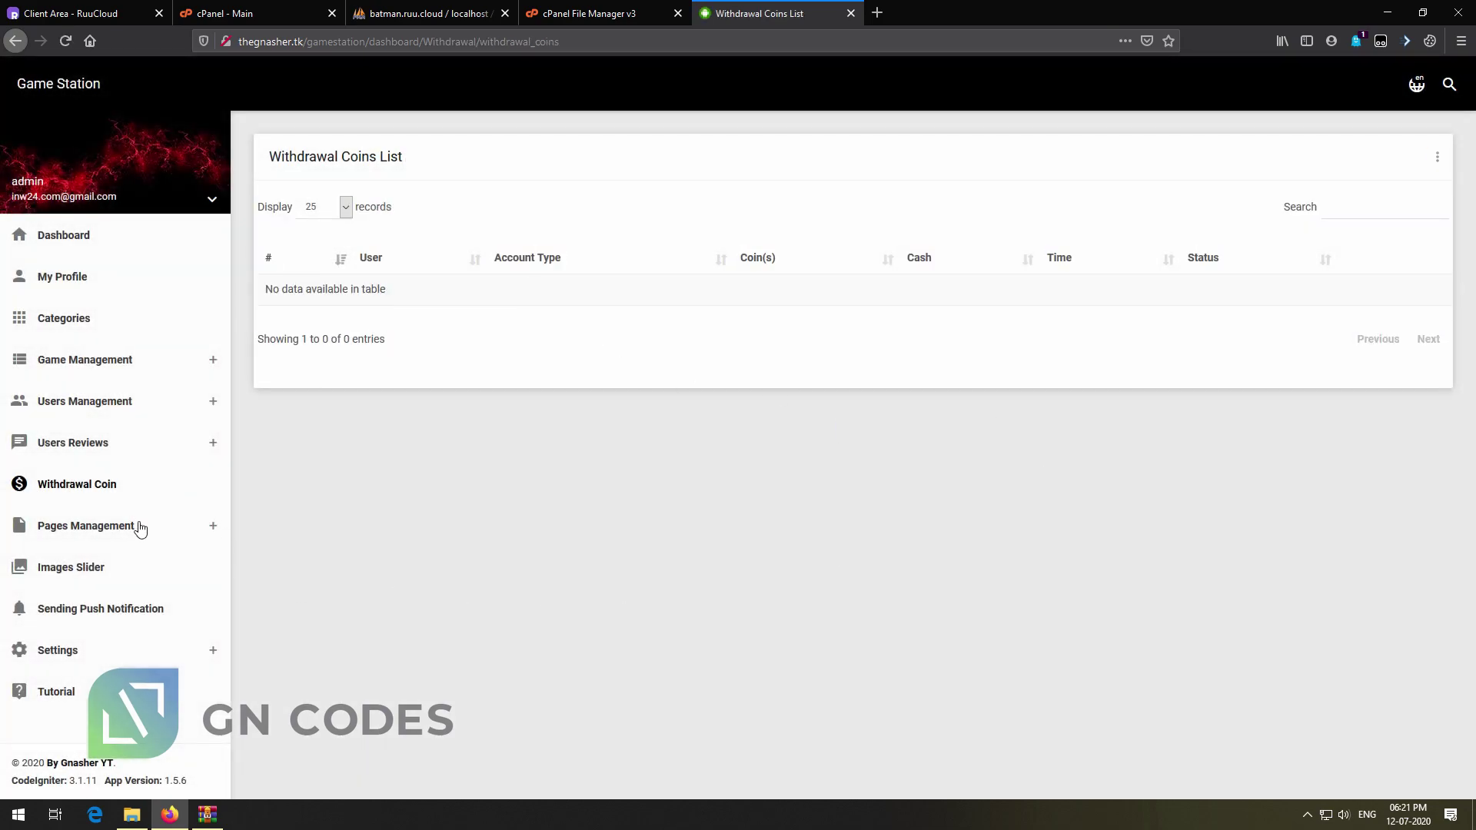
left_click(173, 527)
left_click(99, 561)
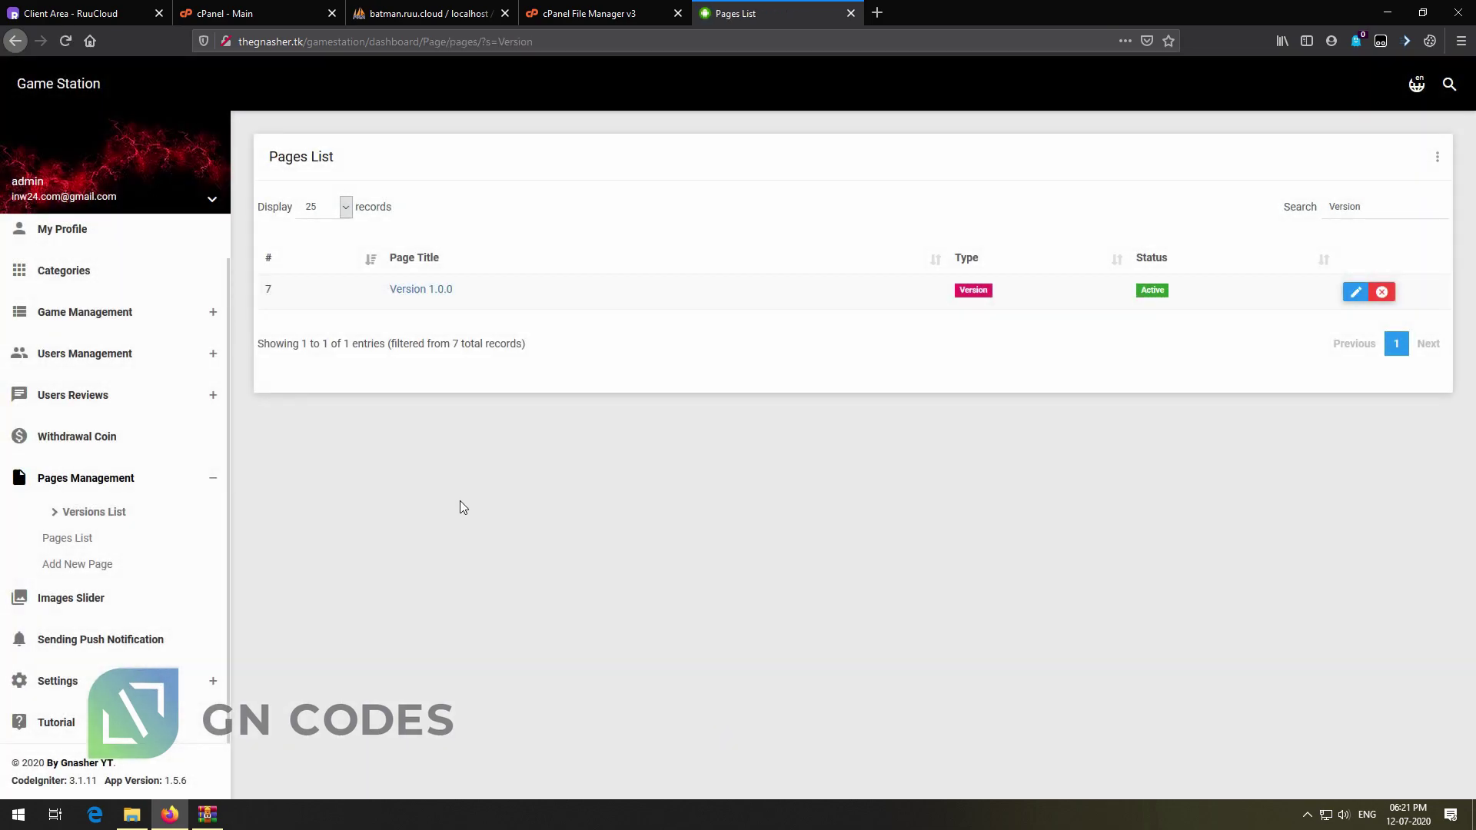
left_click(80, 609)
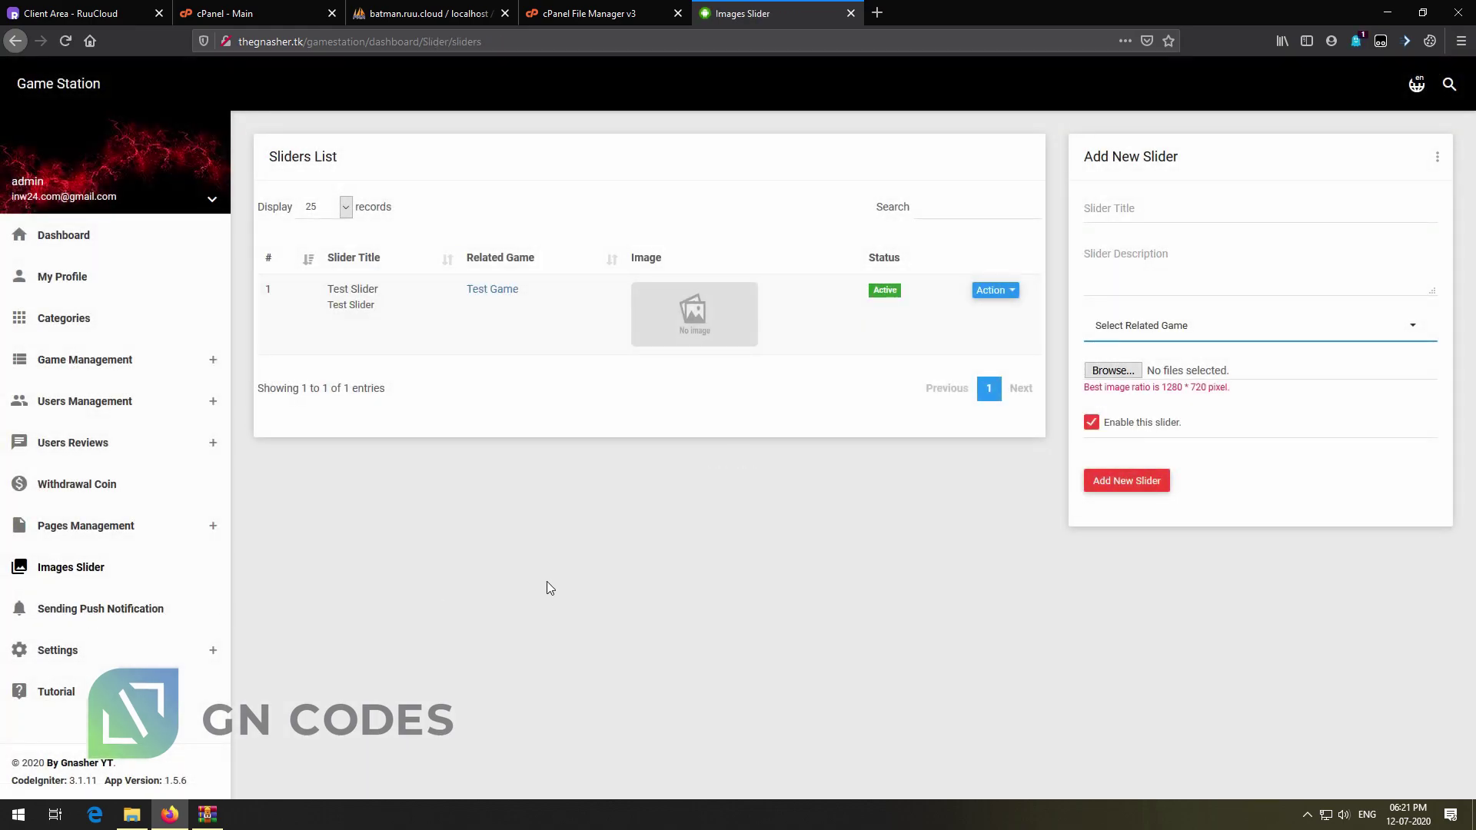
Open Sending Push Notification and check its title, message and URL fields
left_click(108, 609)
left_click(473, 211)
left_click(463, 275)
left_click(449, 337)
left_click(57, 650)
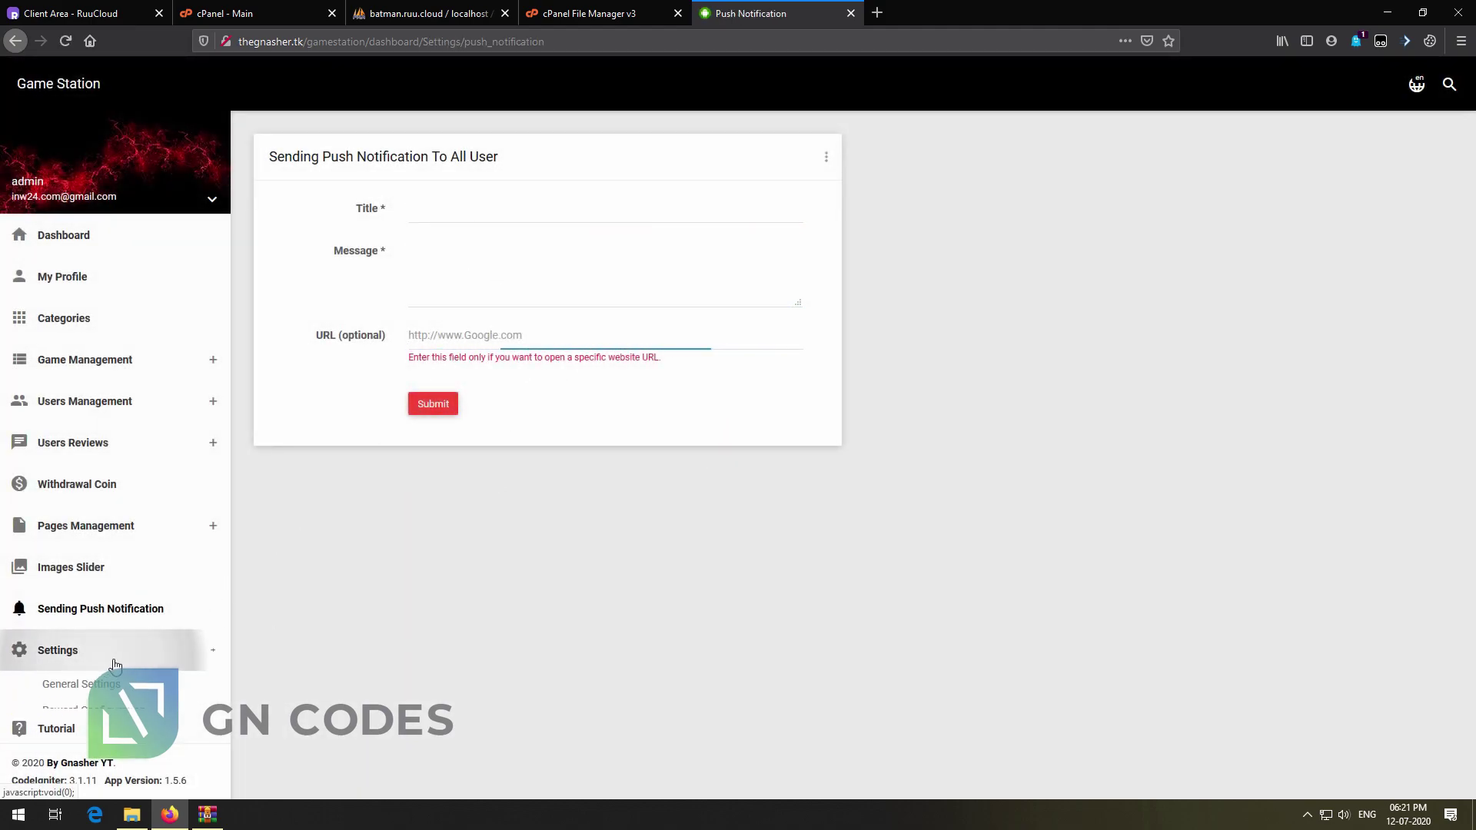
left_click(102, 685)
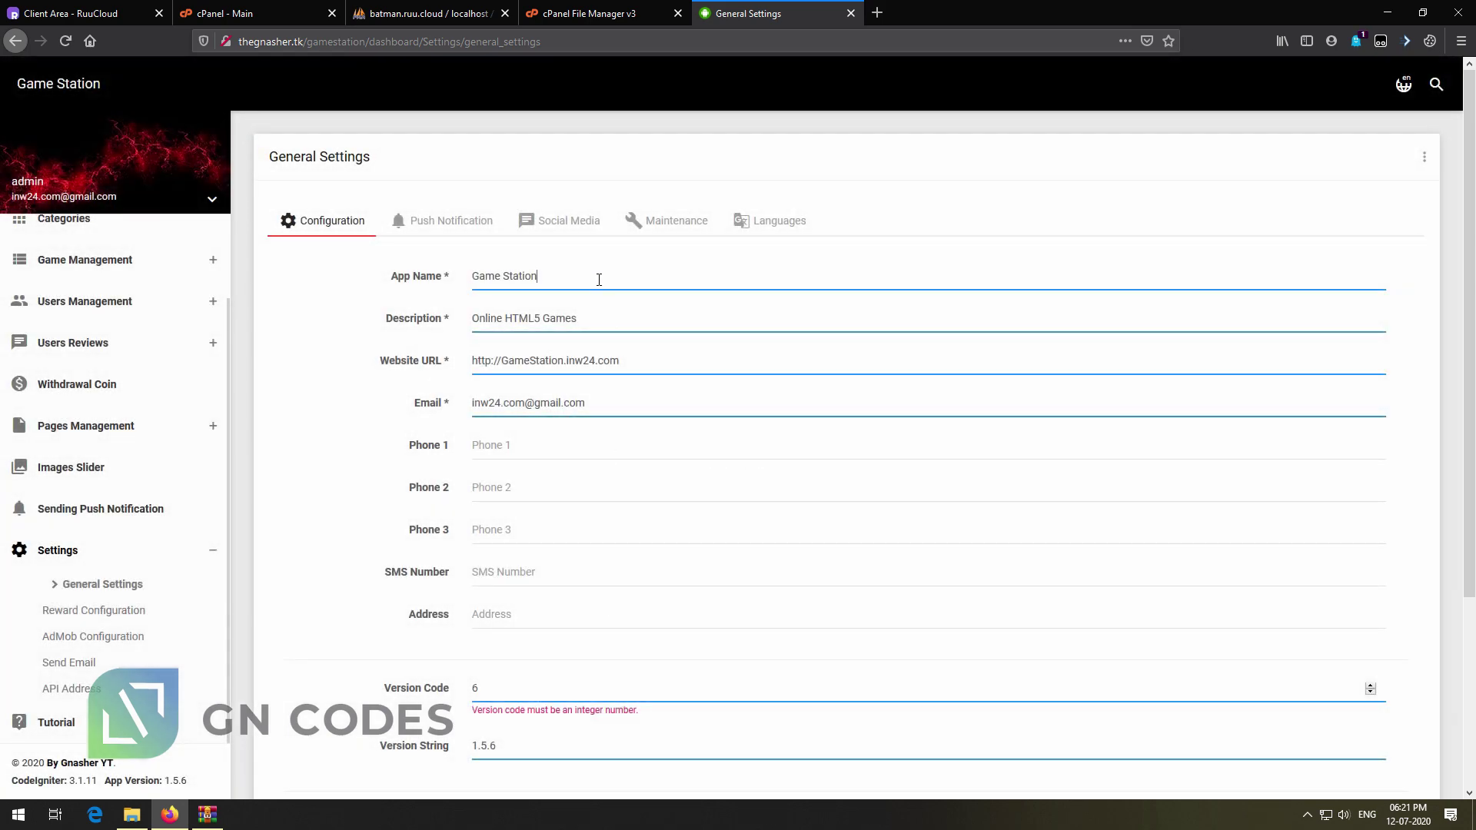
left_click(605, 323)
left_click(643, 365)
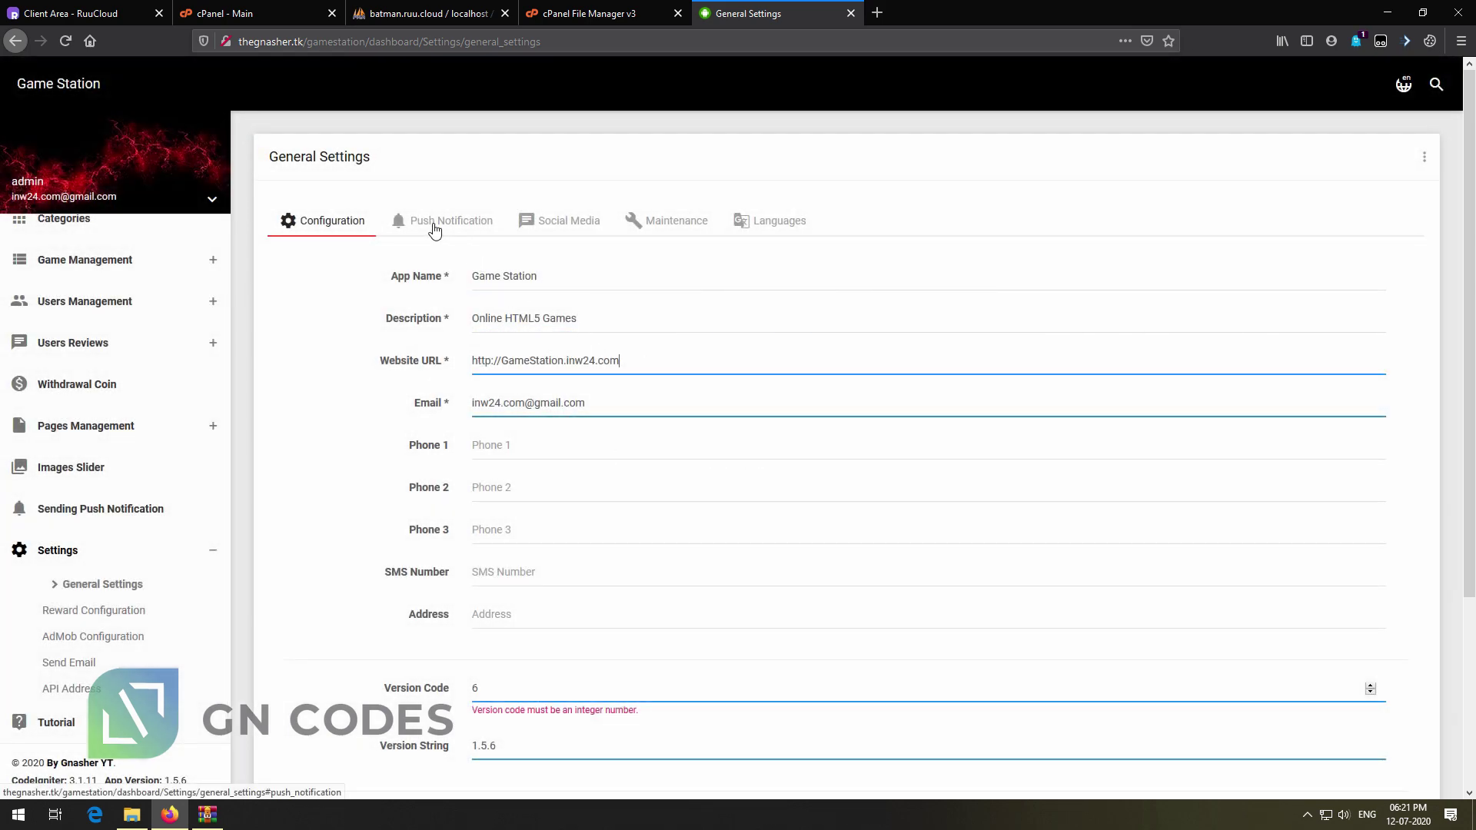
left_click_drag(370, 43, 235, 44)
key("ctrl+c")
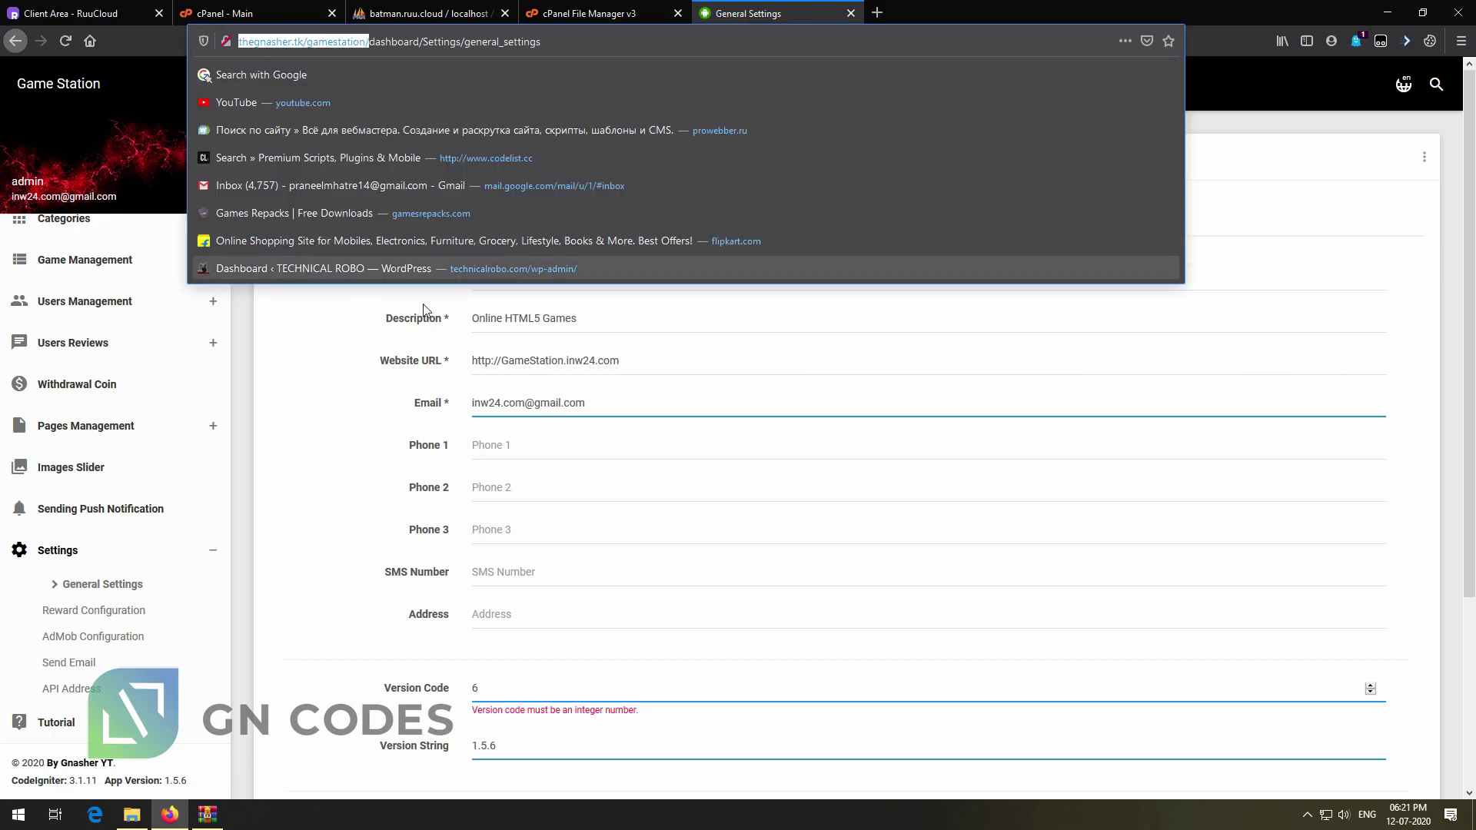
left_click(647, 370)
key("ctrl+a")
key("ctrl+v")
left_click(316, 447)
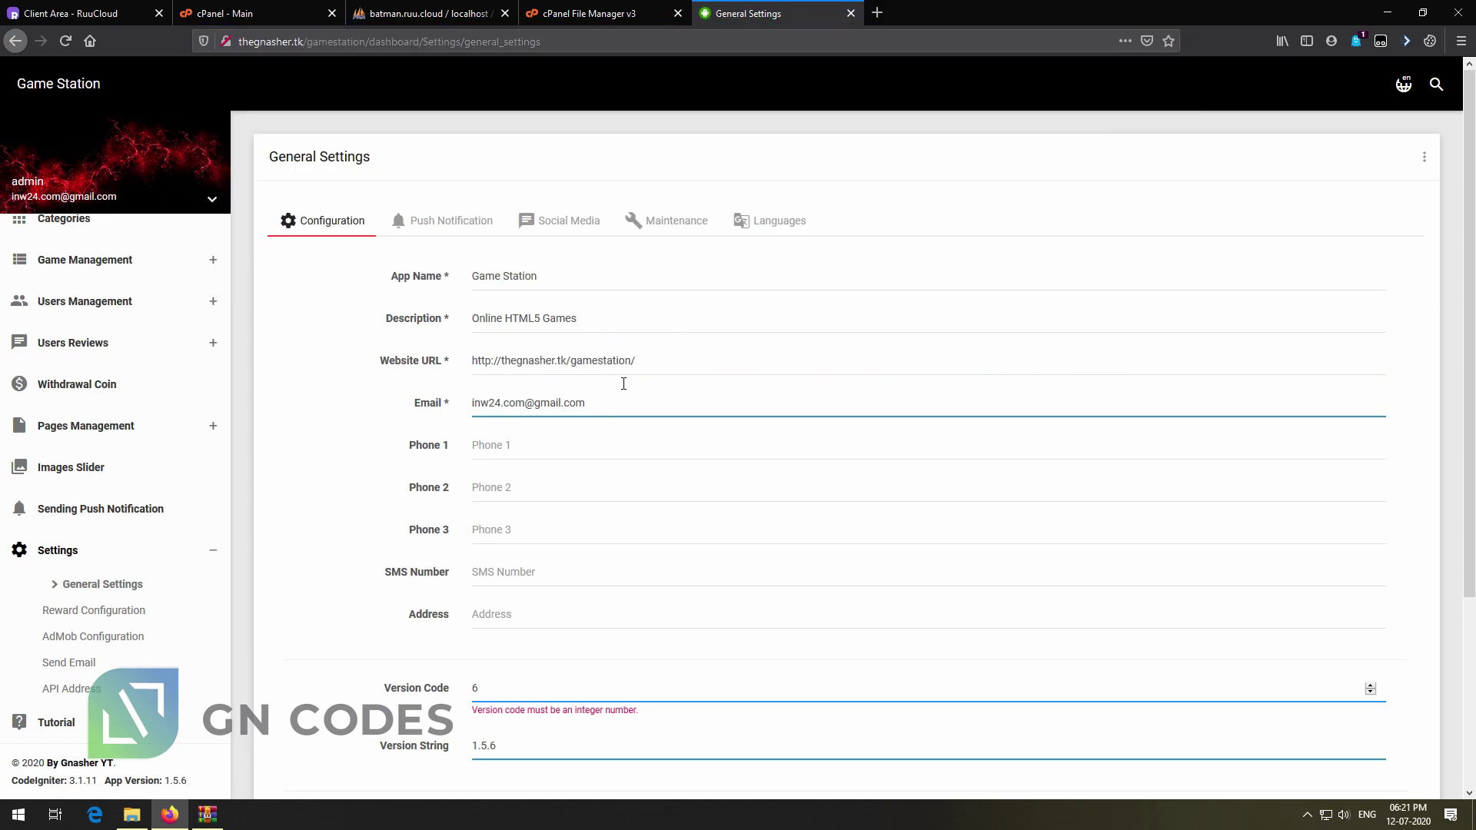
Replace the contact e-mail with a new address and update the general settings
key("ctrl+a")
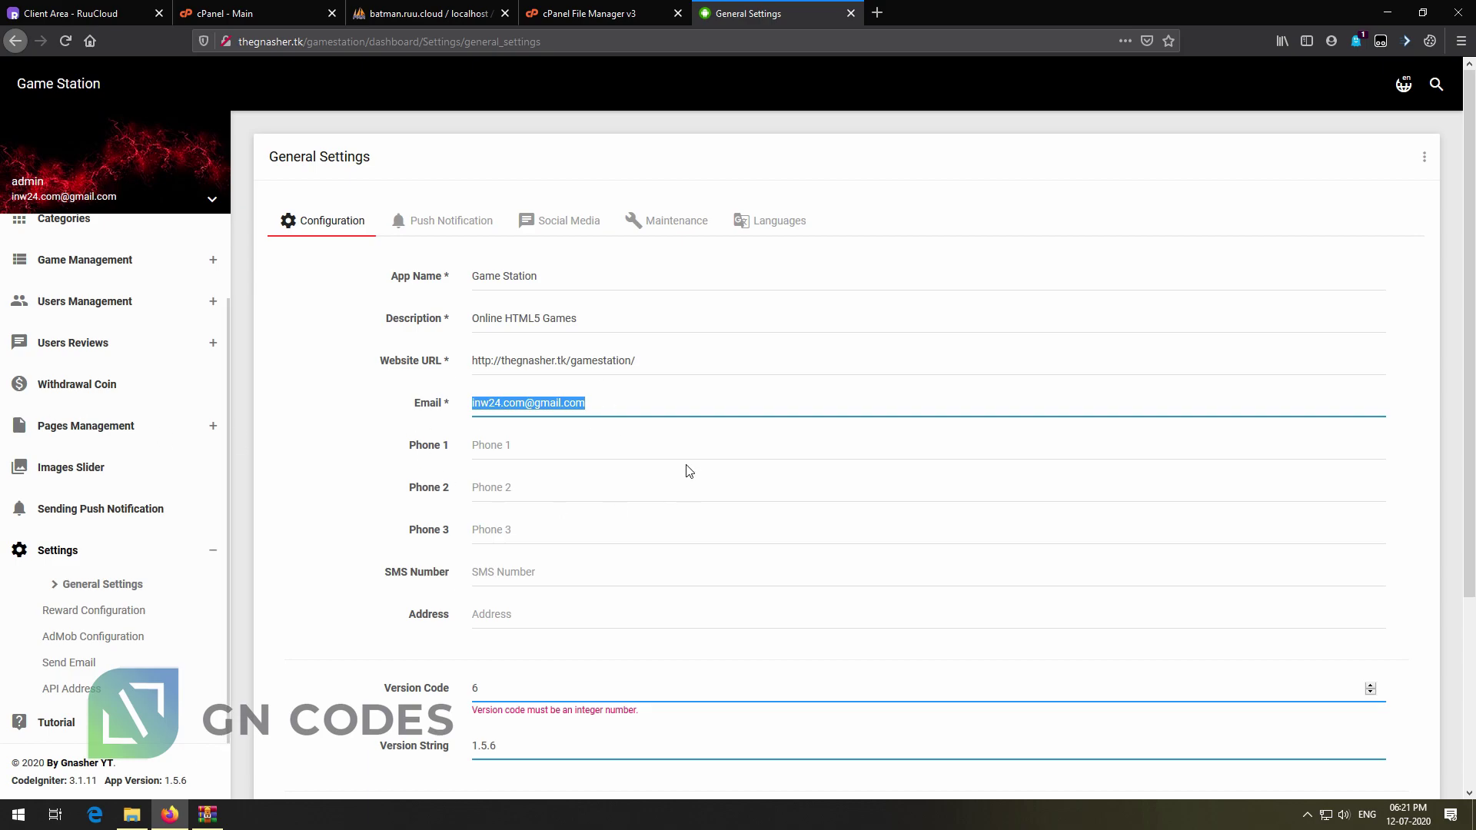
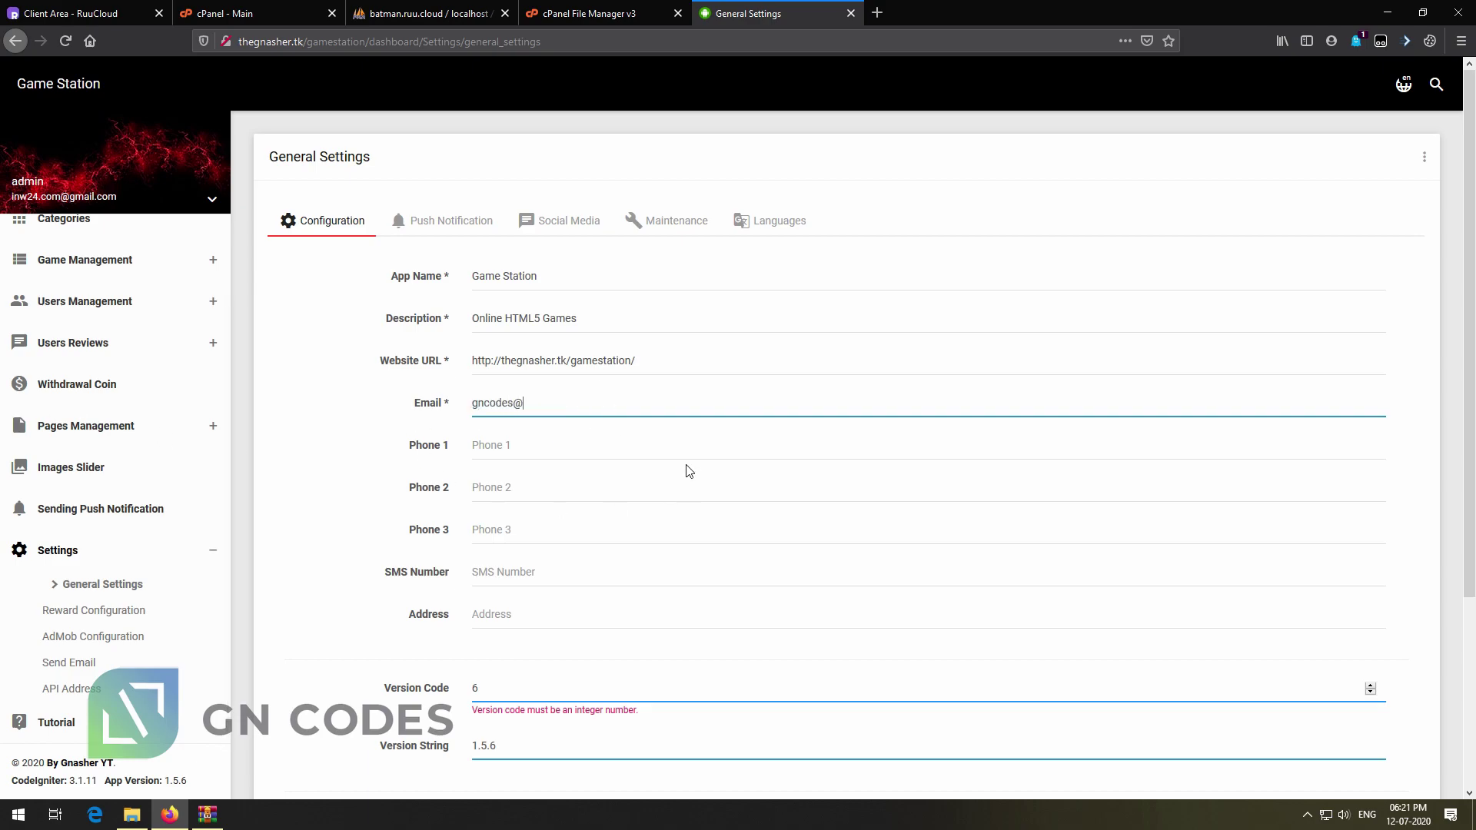
left_click(520, 573)
scroll(538, 569, "down", 2)
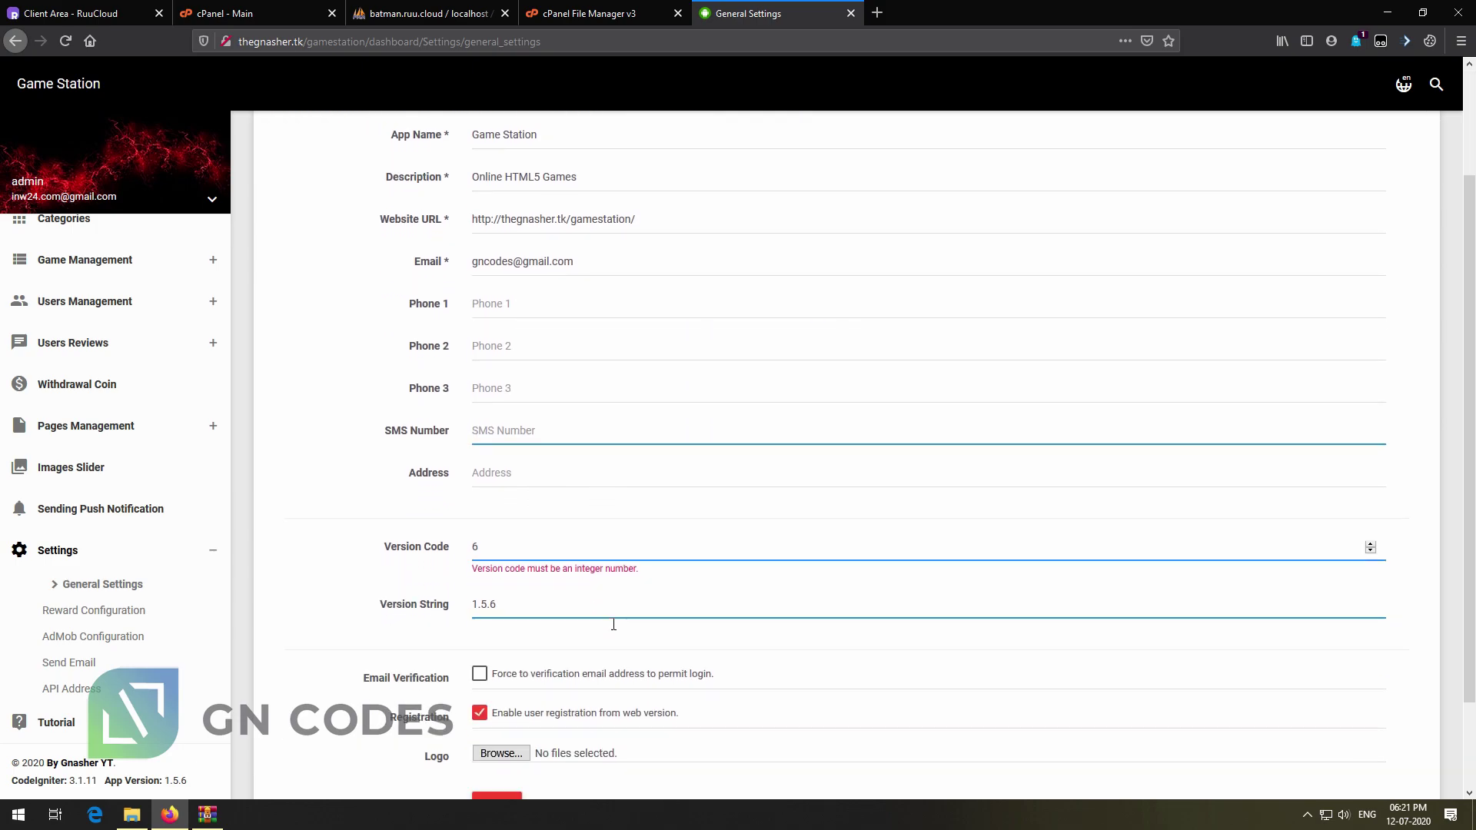
left_click(611, 593)
scroll(638, 607, "down", 2)
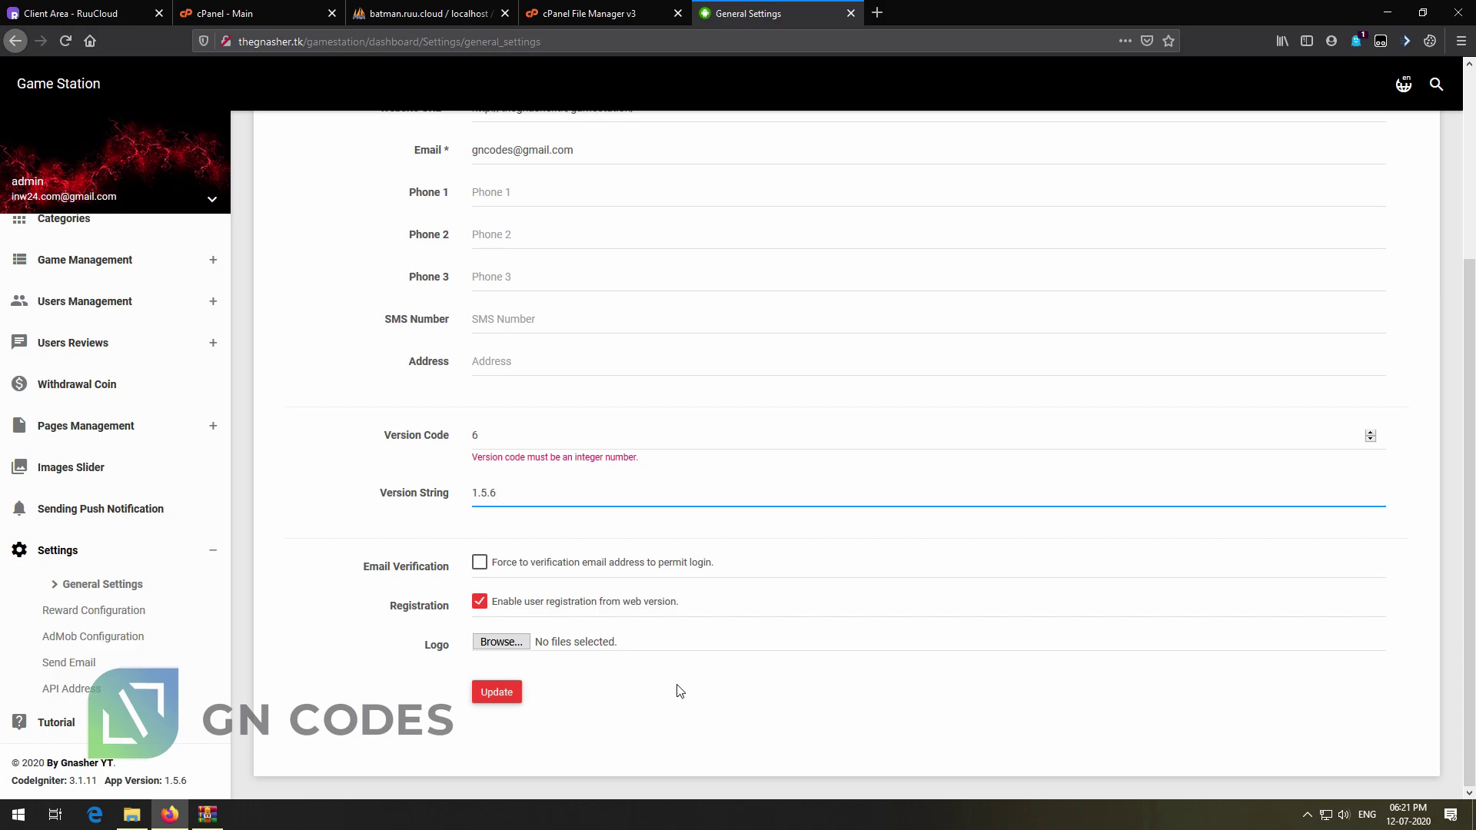
left_click(503, 692)
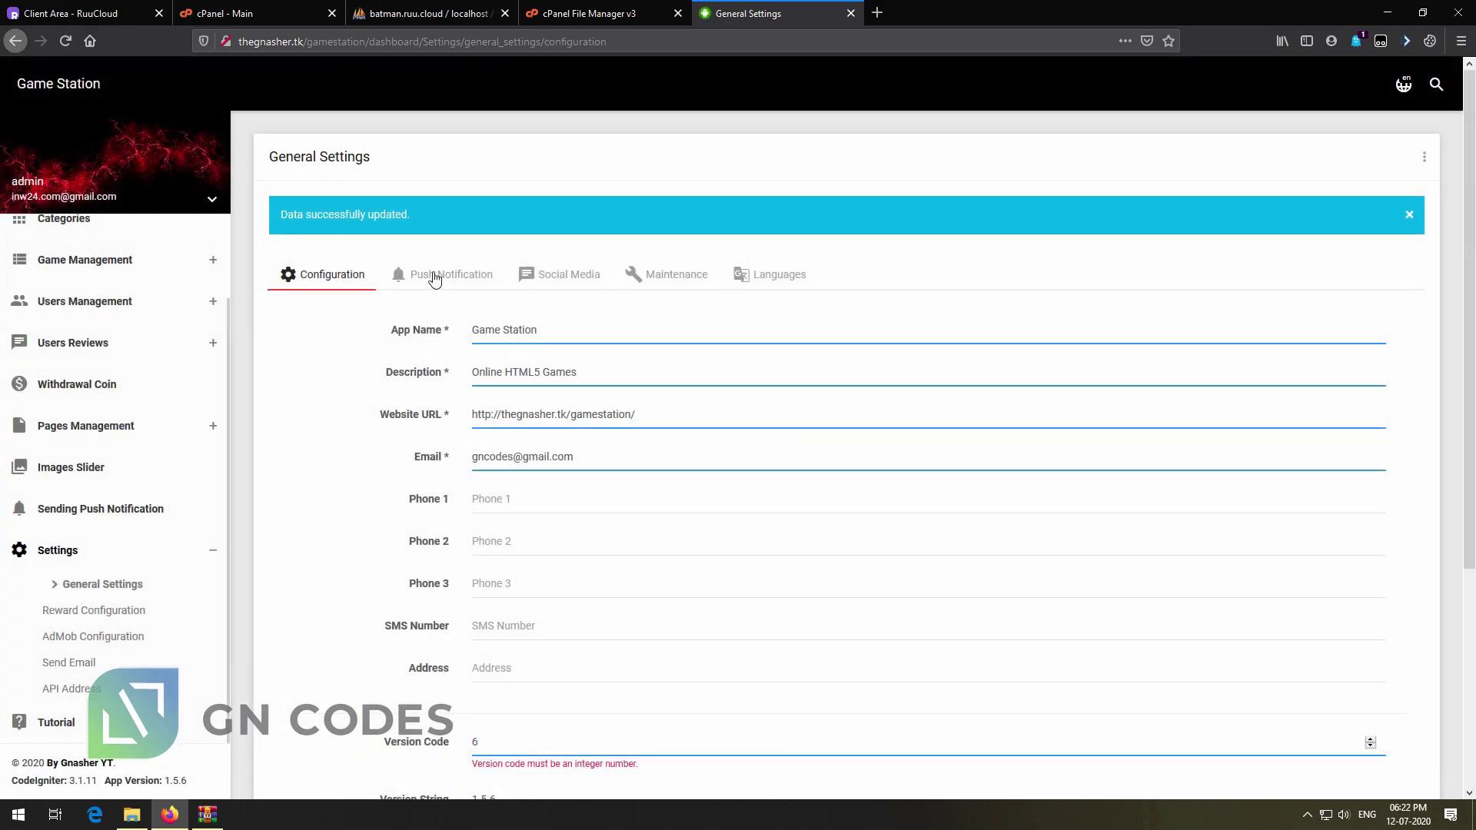
Review the OneSignal, social media, maintenance and language settings, then switch to File Explorer
left_click(433, 277)
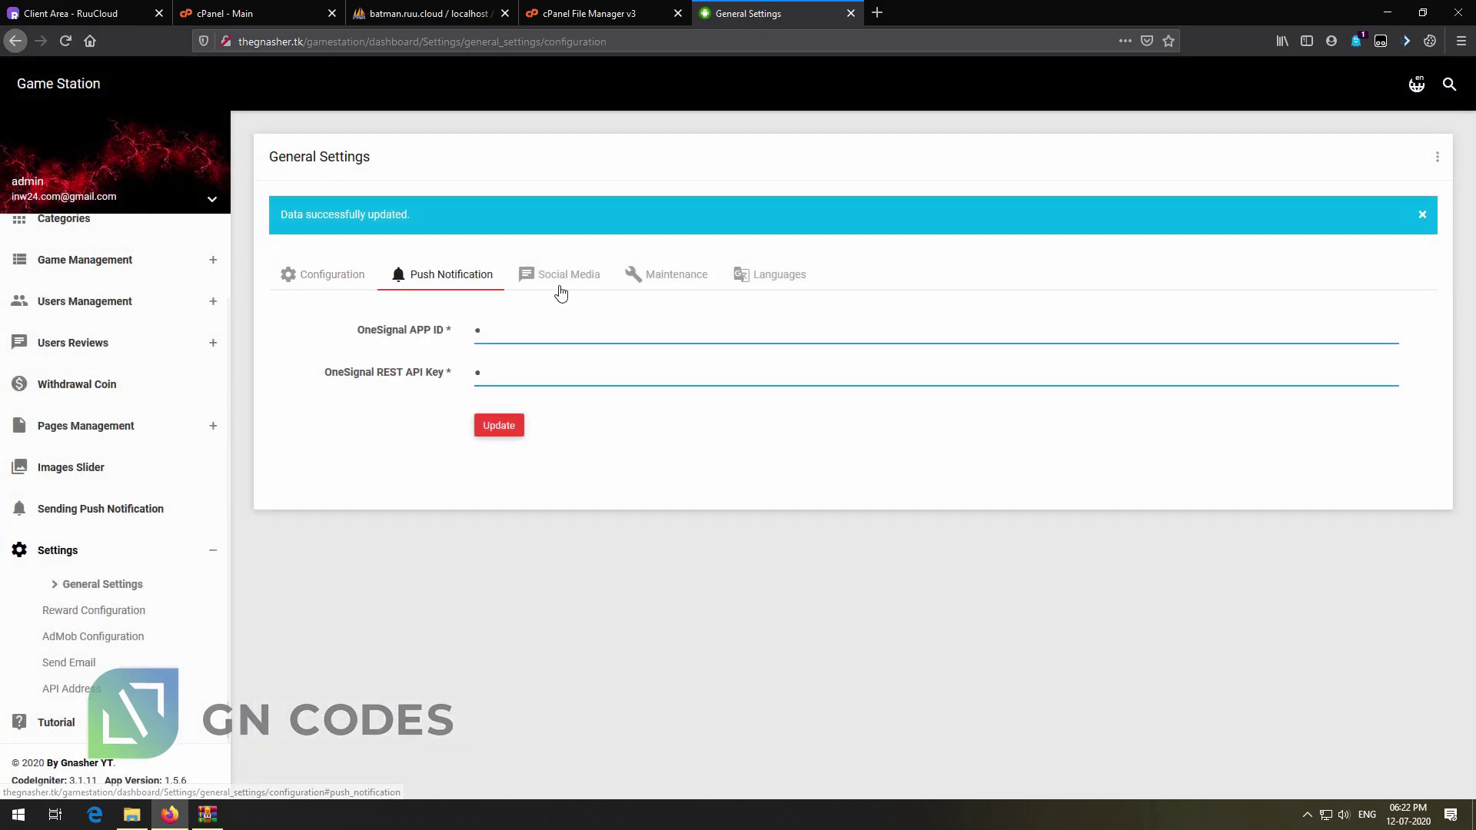
left_click(561, 330)
left_click(560, 278)
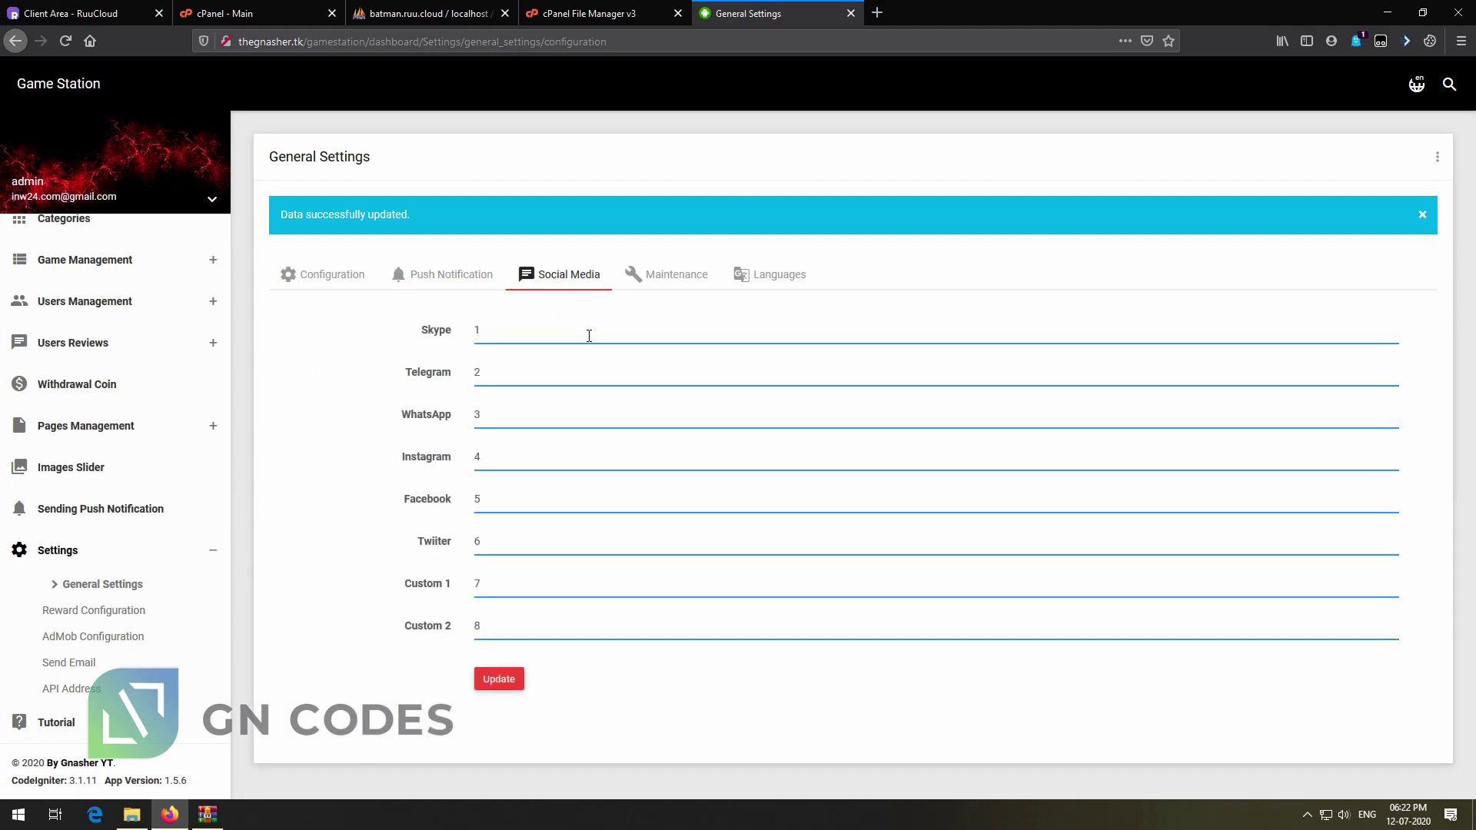
left_click(688, 277)
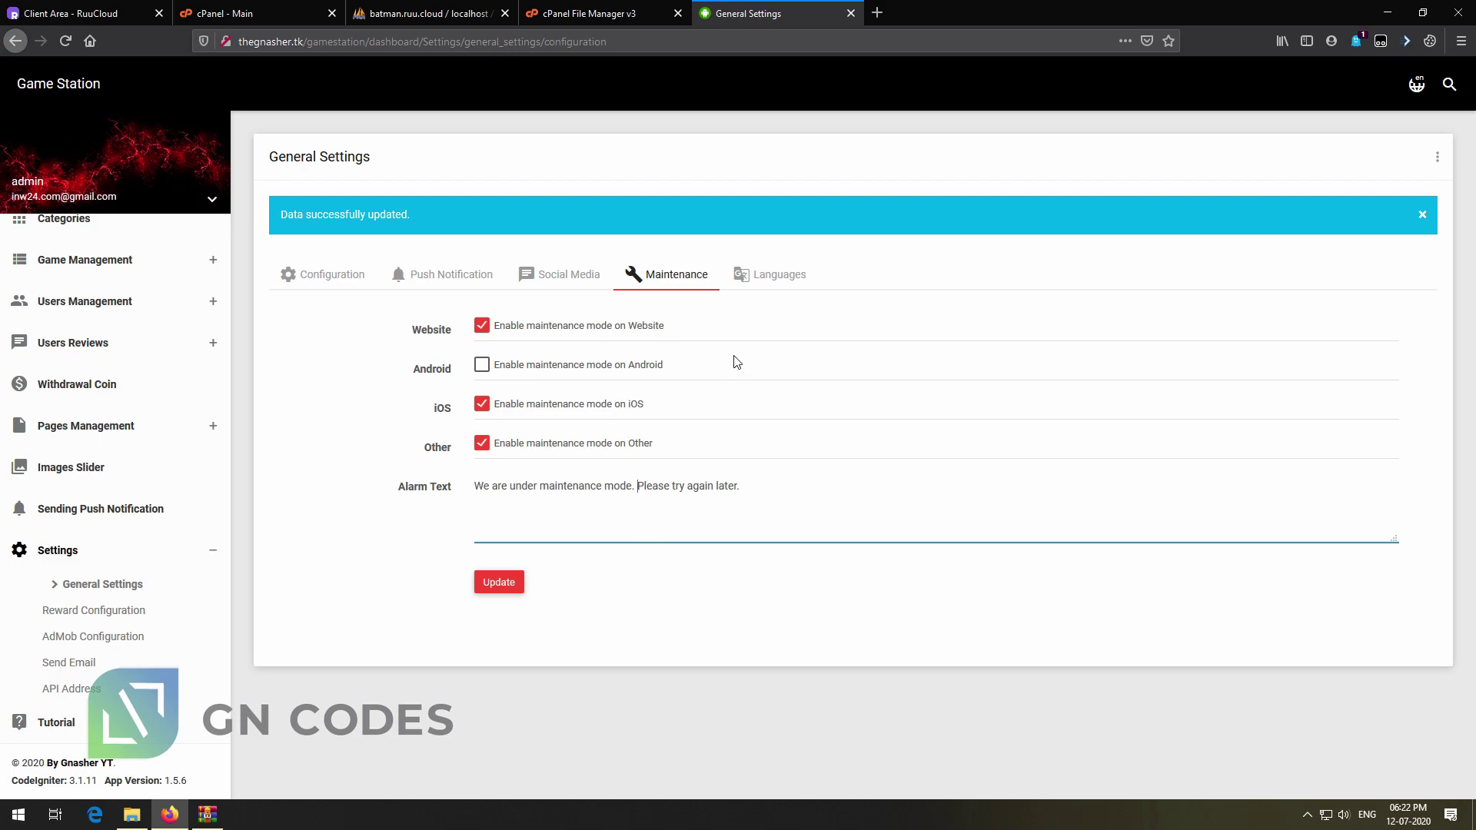
left_click(775, 275)
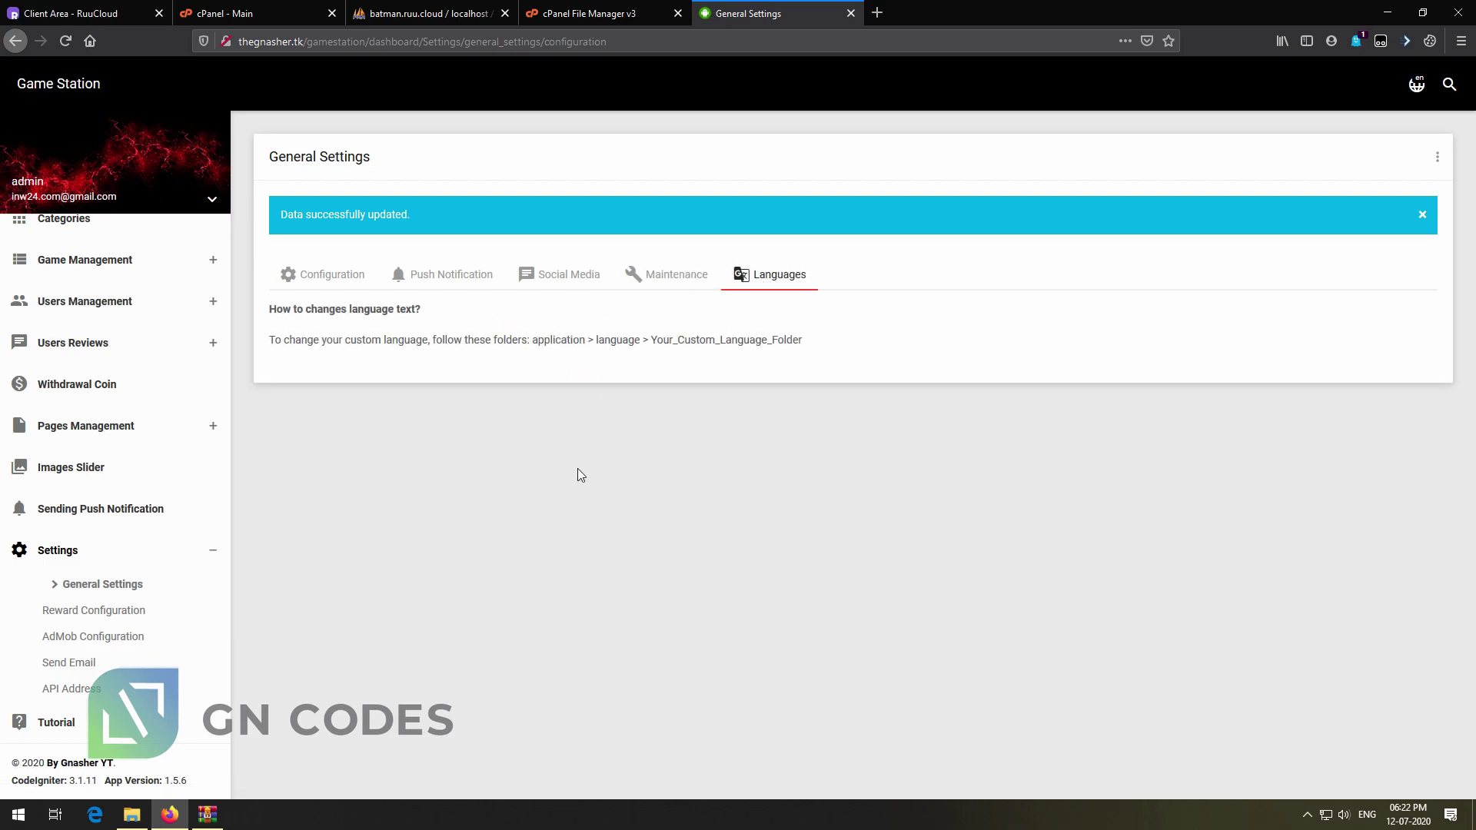
left_click_drag(586, 341, 929, 325)
left_click(909, 338)
left_click(131, 814)
Browse from gamestation into Android_Side > Android_Side > GameStation, then go back one level
left_click(419, 51)
double_click(201, 102)
double_click(209, 102)
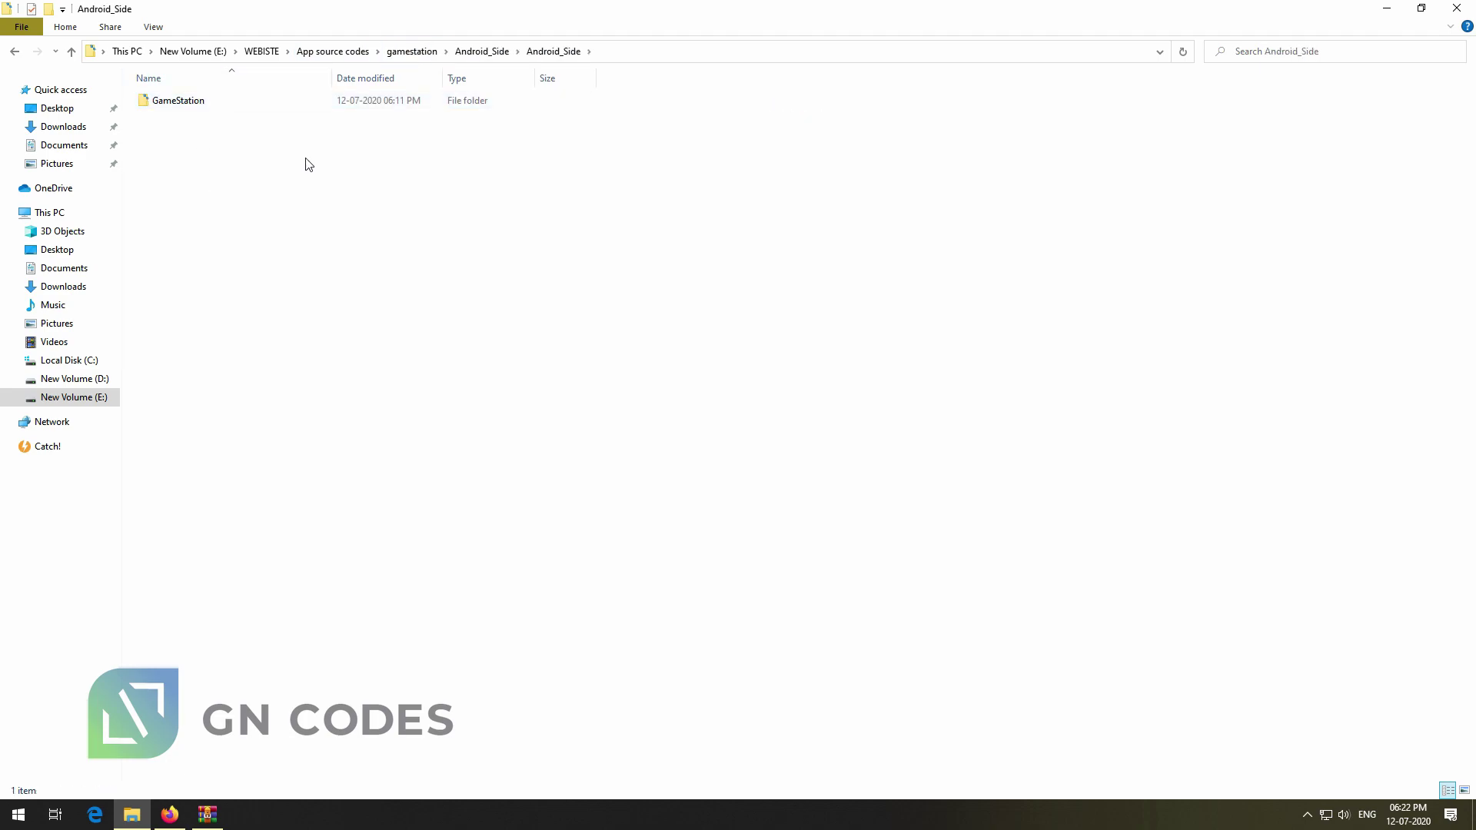
double_click(213, 101)
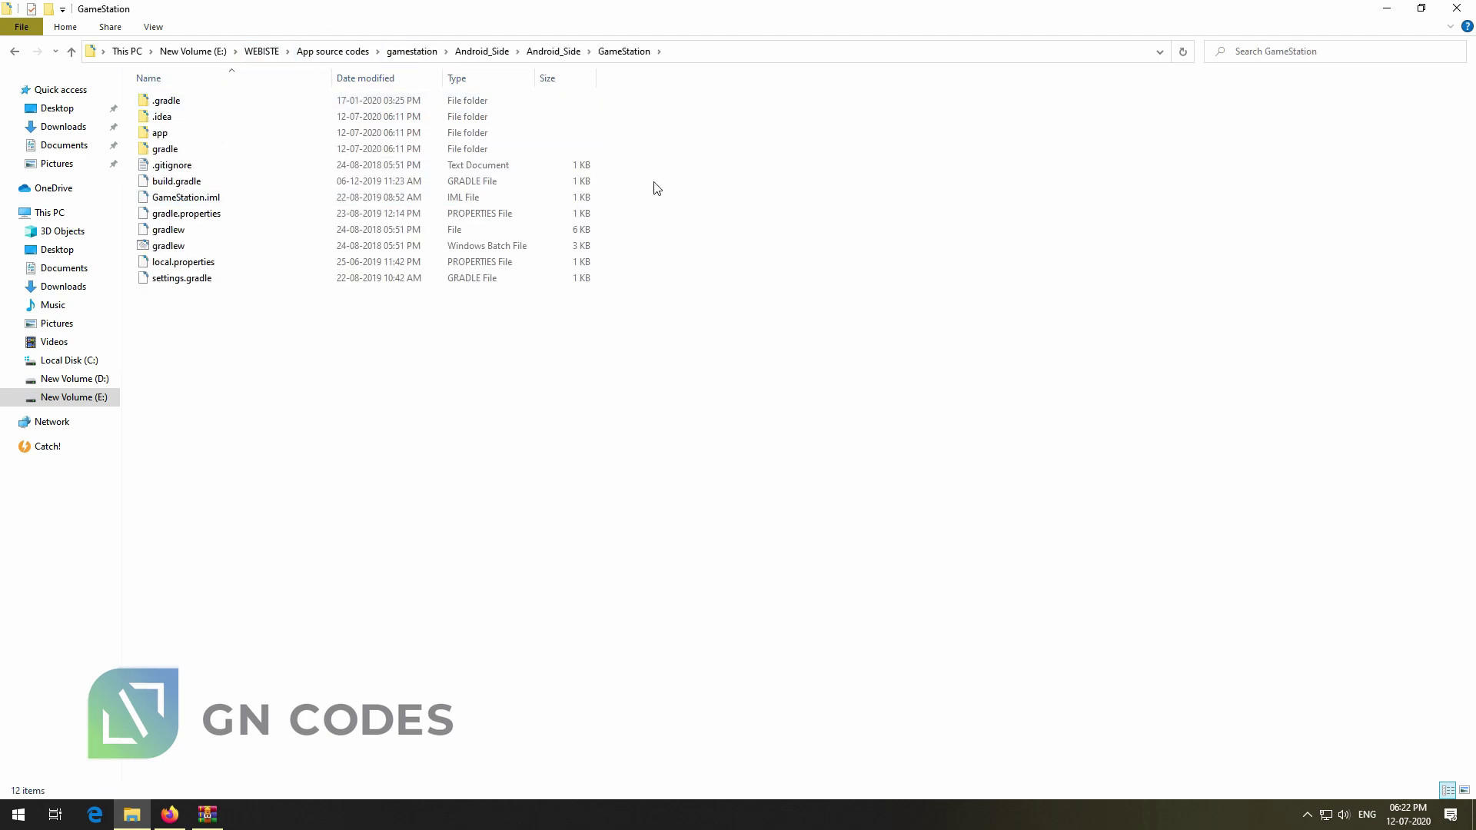
key("alt+Left")
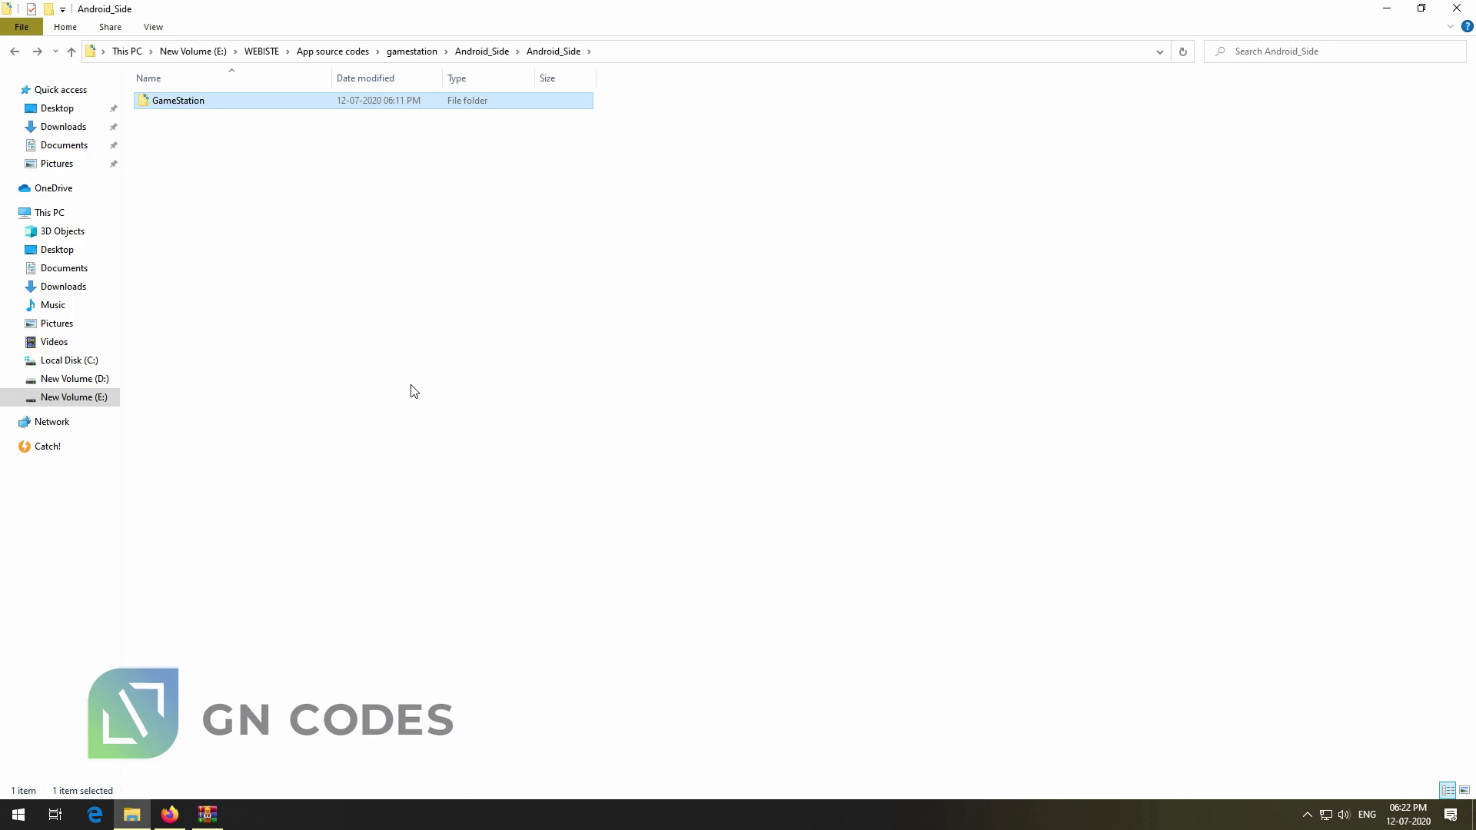
Launch Android Studio from the Start search using 'and'
key("super")
type("and")
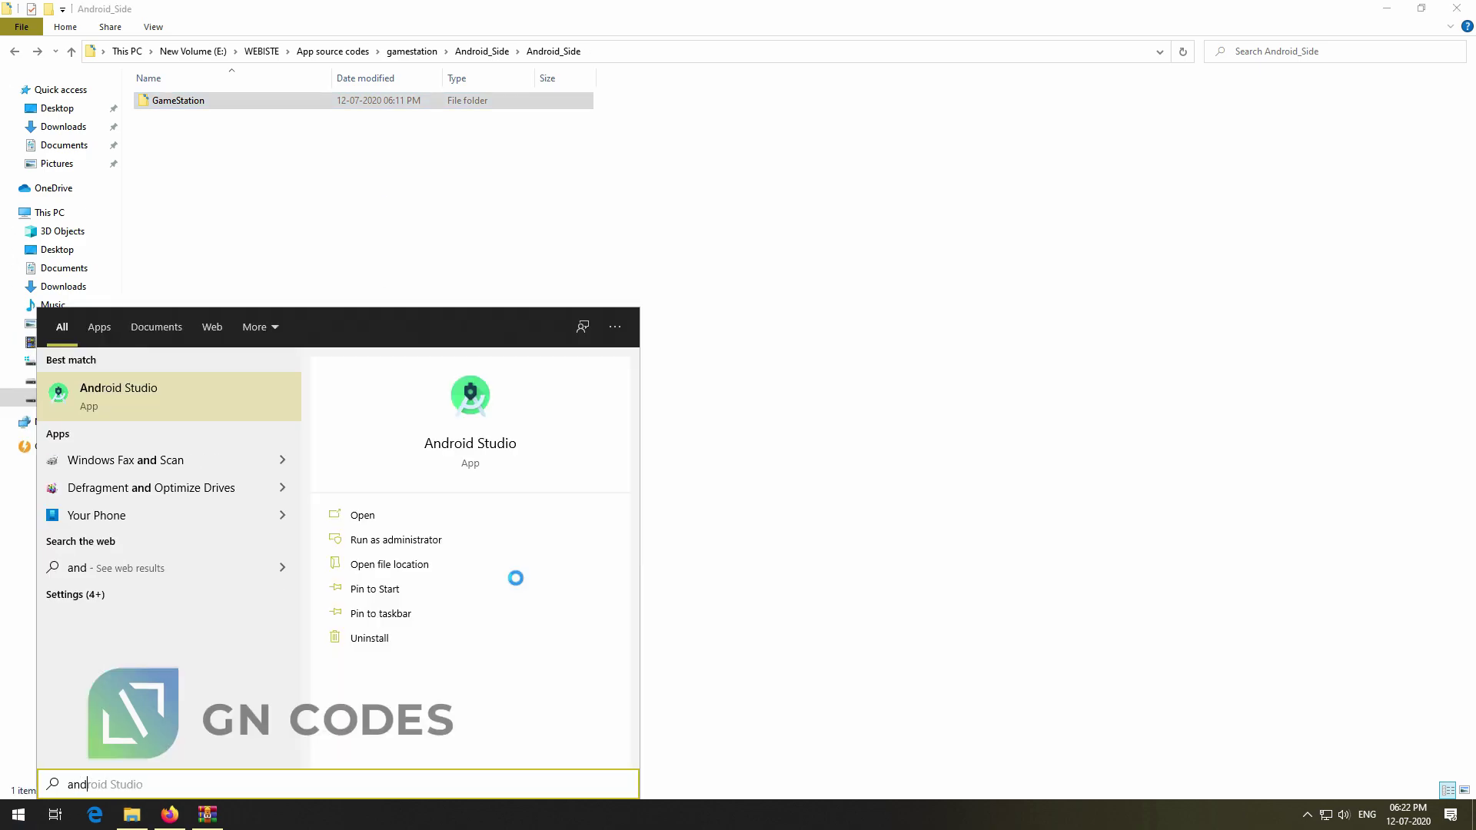
key("Return")
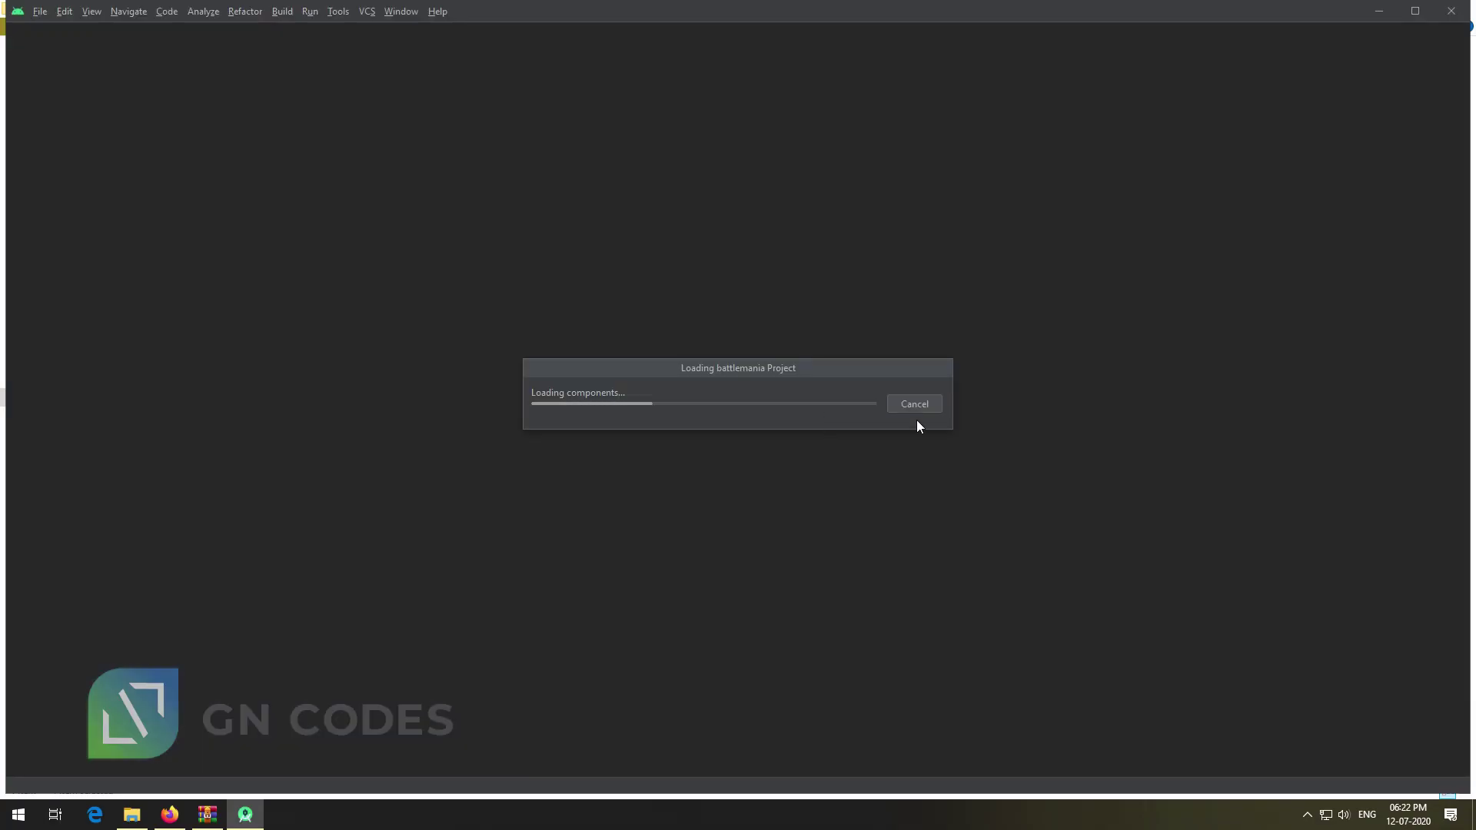
Cancel the battlemania load and open GameStation from E:\PRANEEL\PROJECTS\Android Projects\Android studio
left_click(914, 404)
left_click(925, 392)
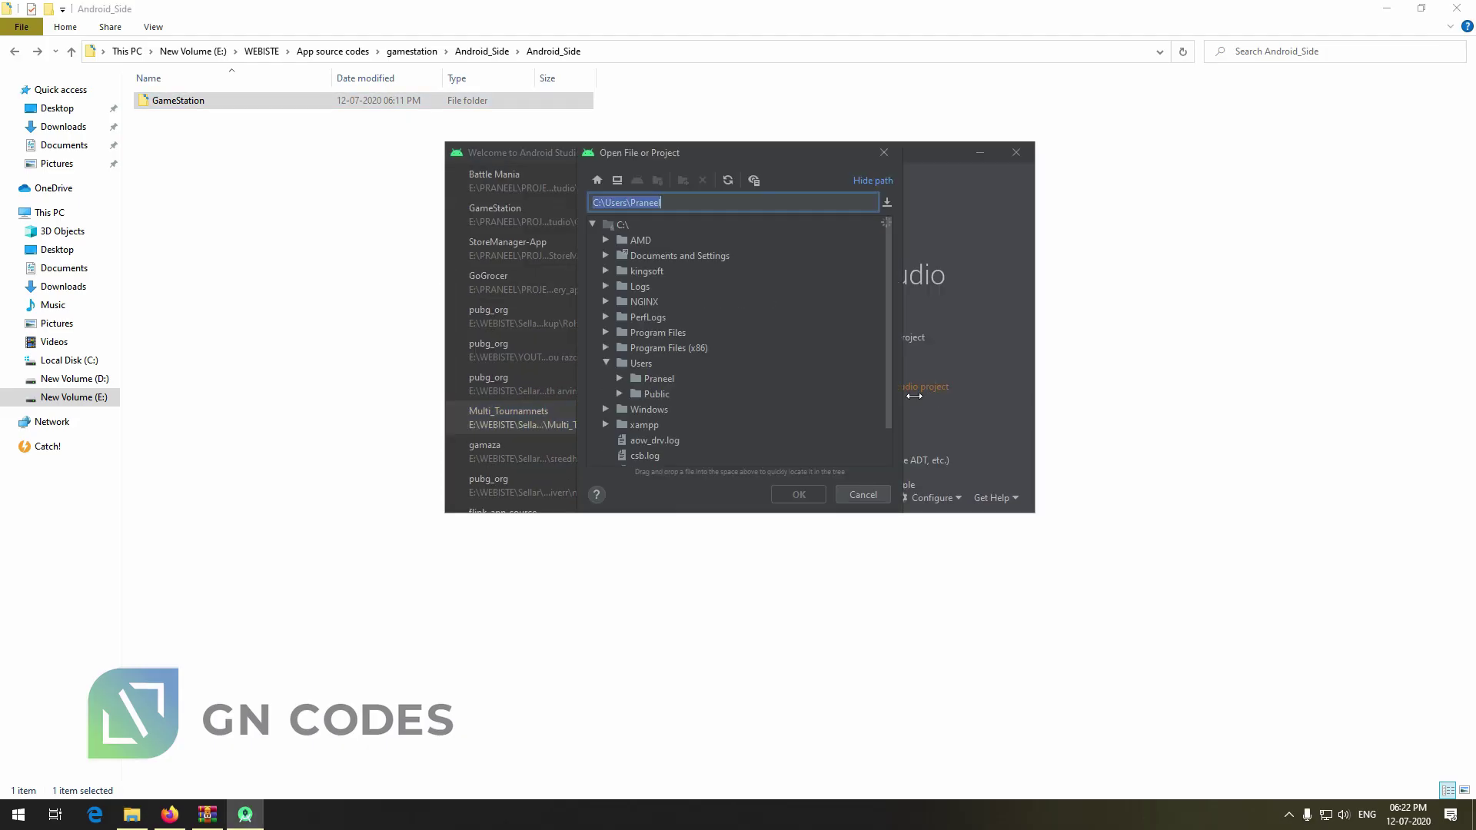
left_click(591, 455)
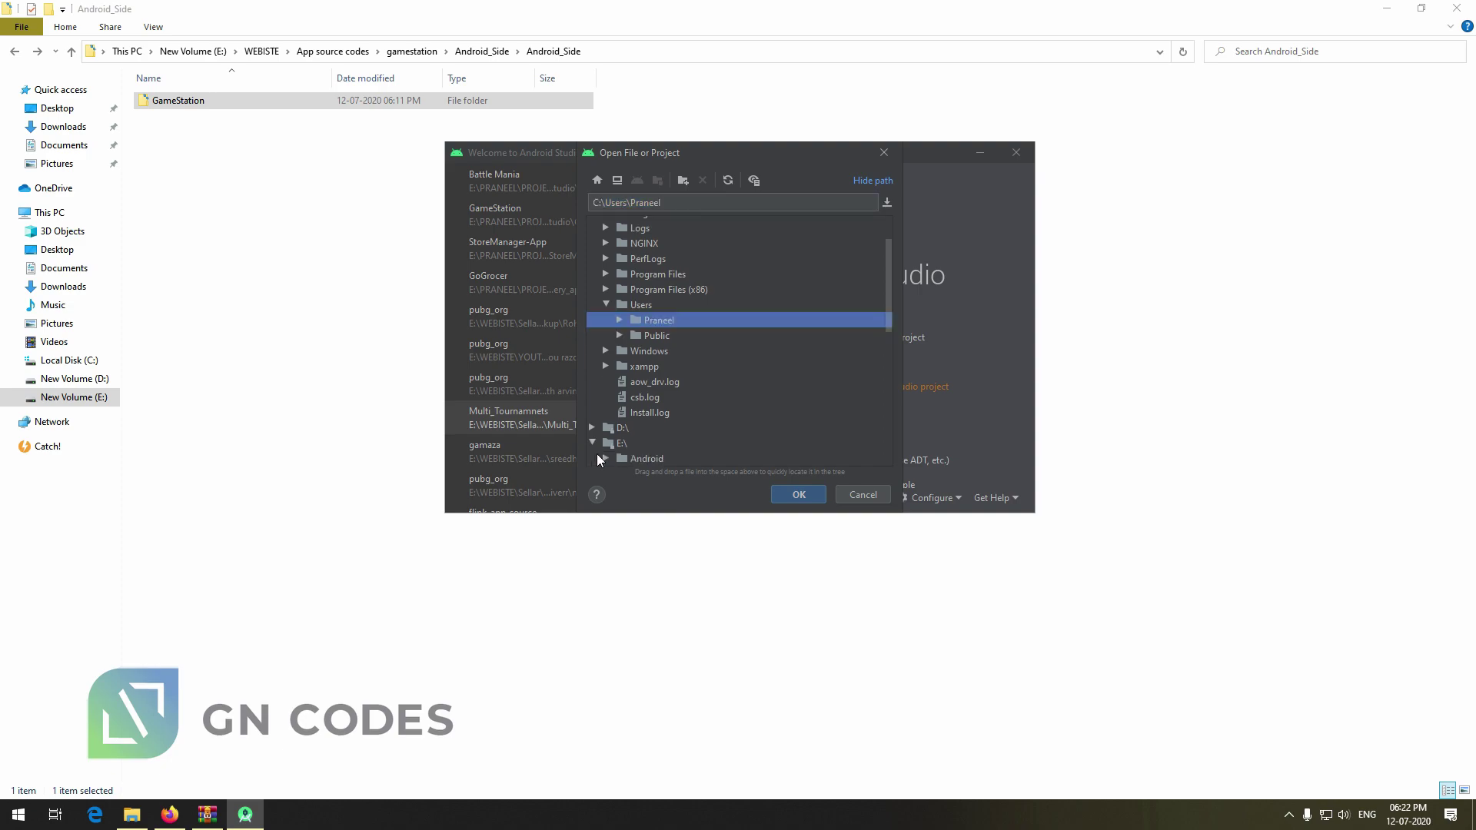
scroll(622, 353, "down", 3)
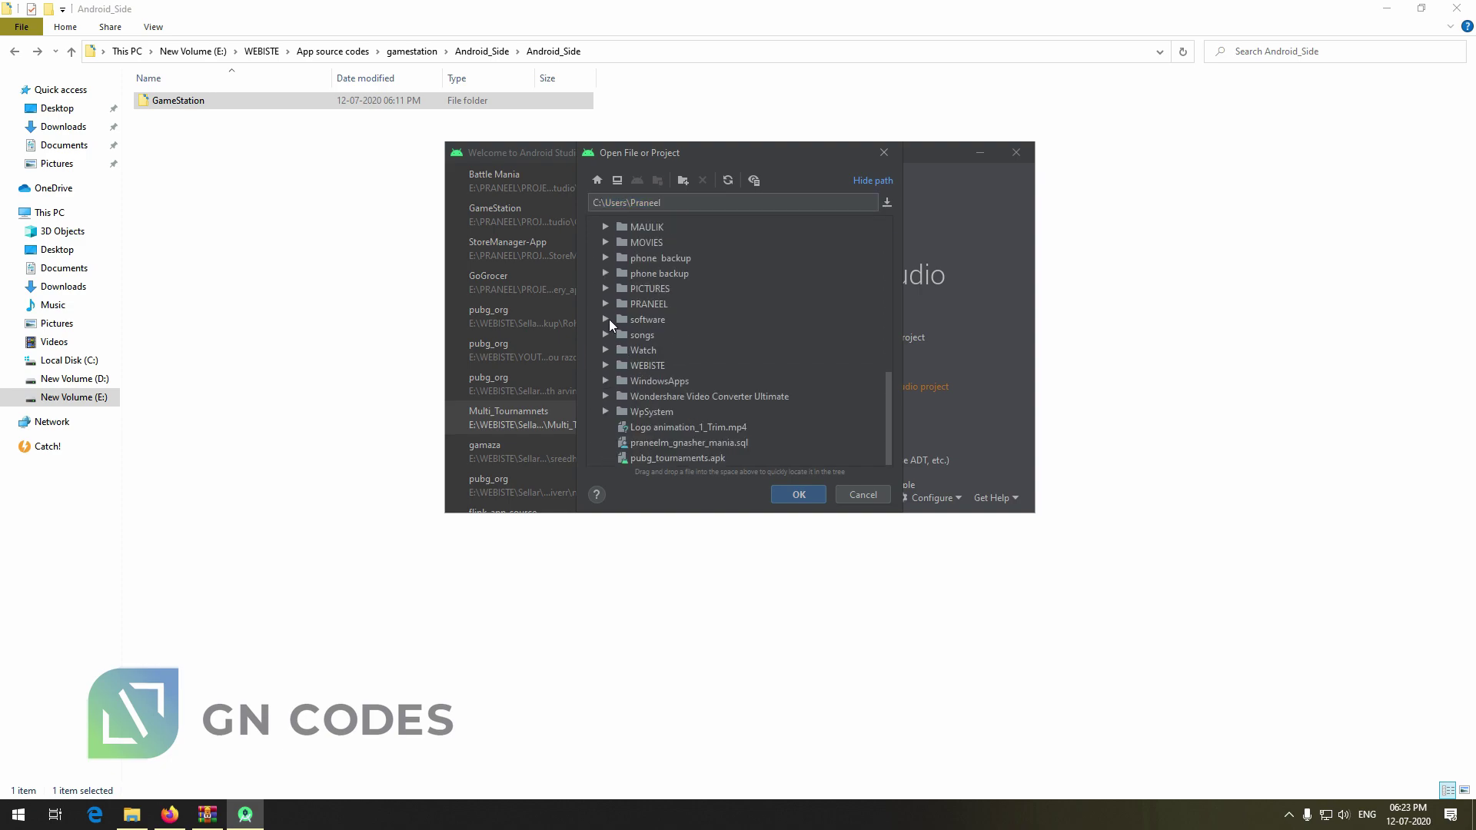
left_click(606, 304)
left_click(620, 365)
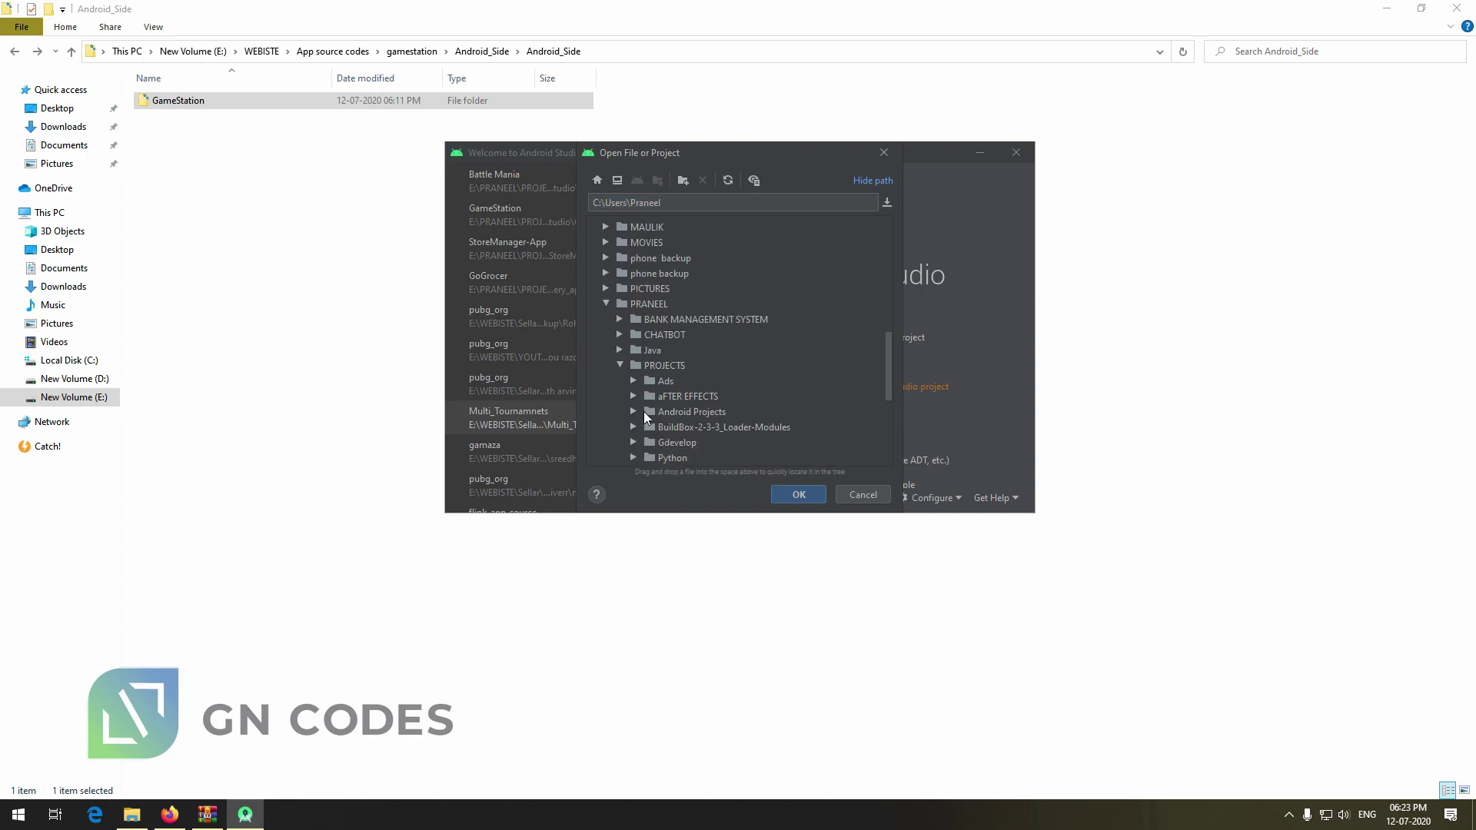
left_click(639, 412)
left_click(633, 412)
left_click(647, 338)
scroll(715, 408, "down", 4)
left_click(741, 417)
left_click(799, 495)
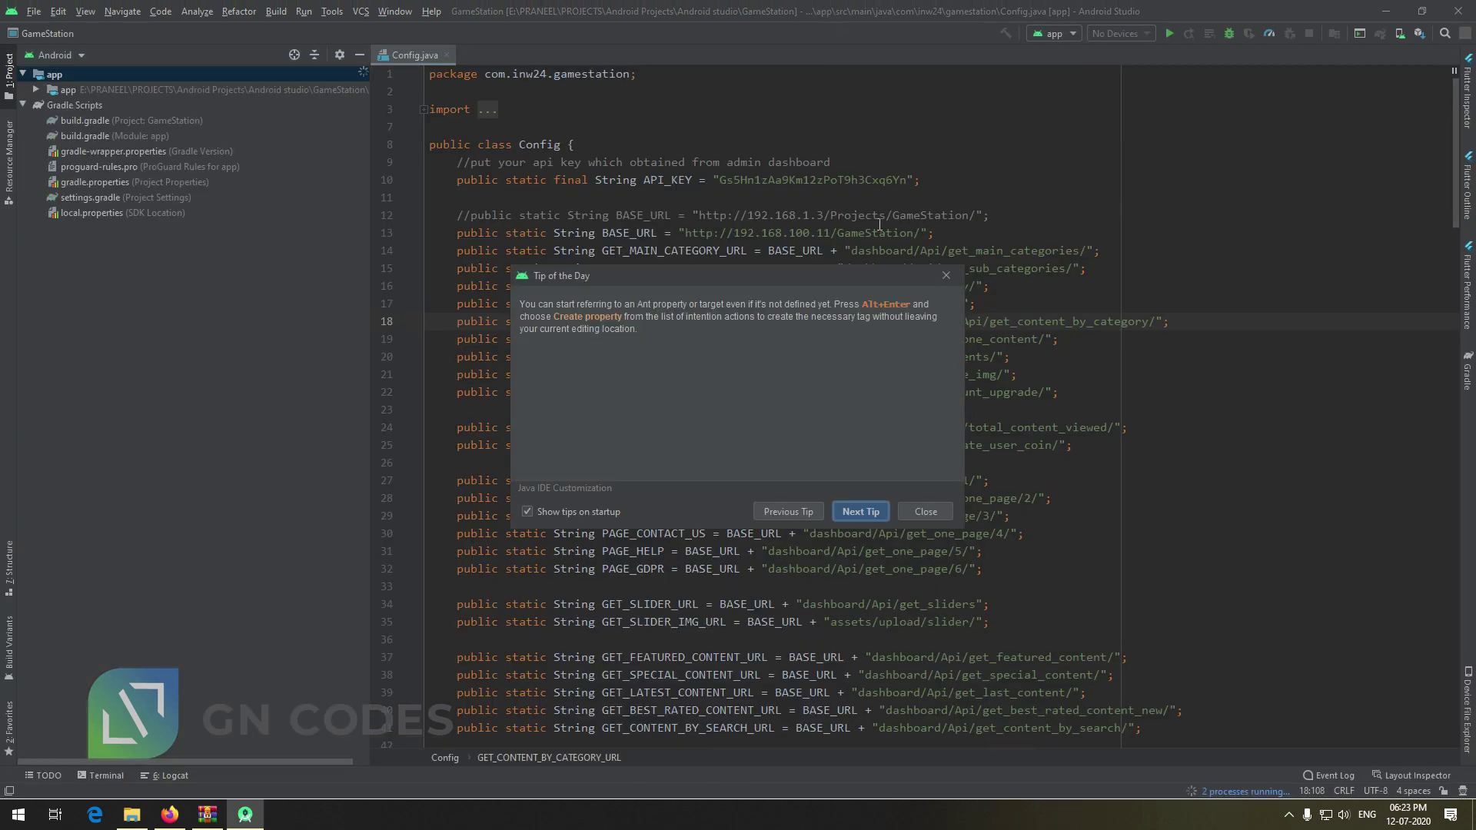
left_click(932, 511)
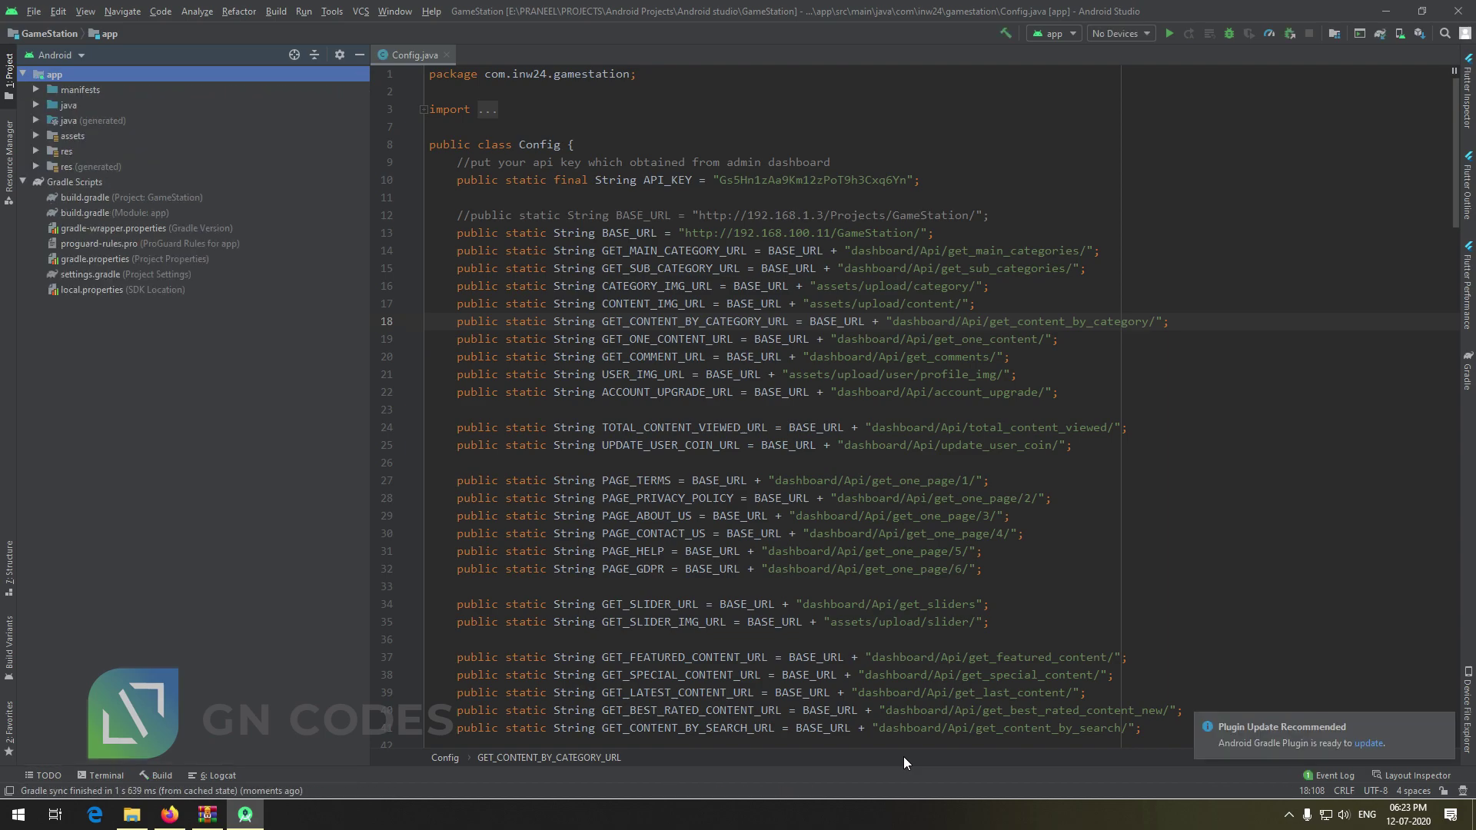
left_click(794, 233)
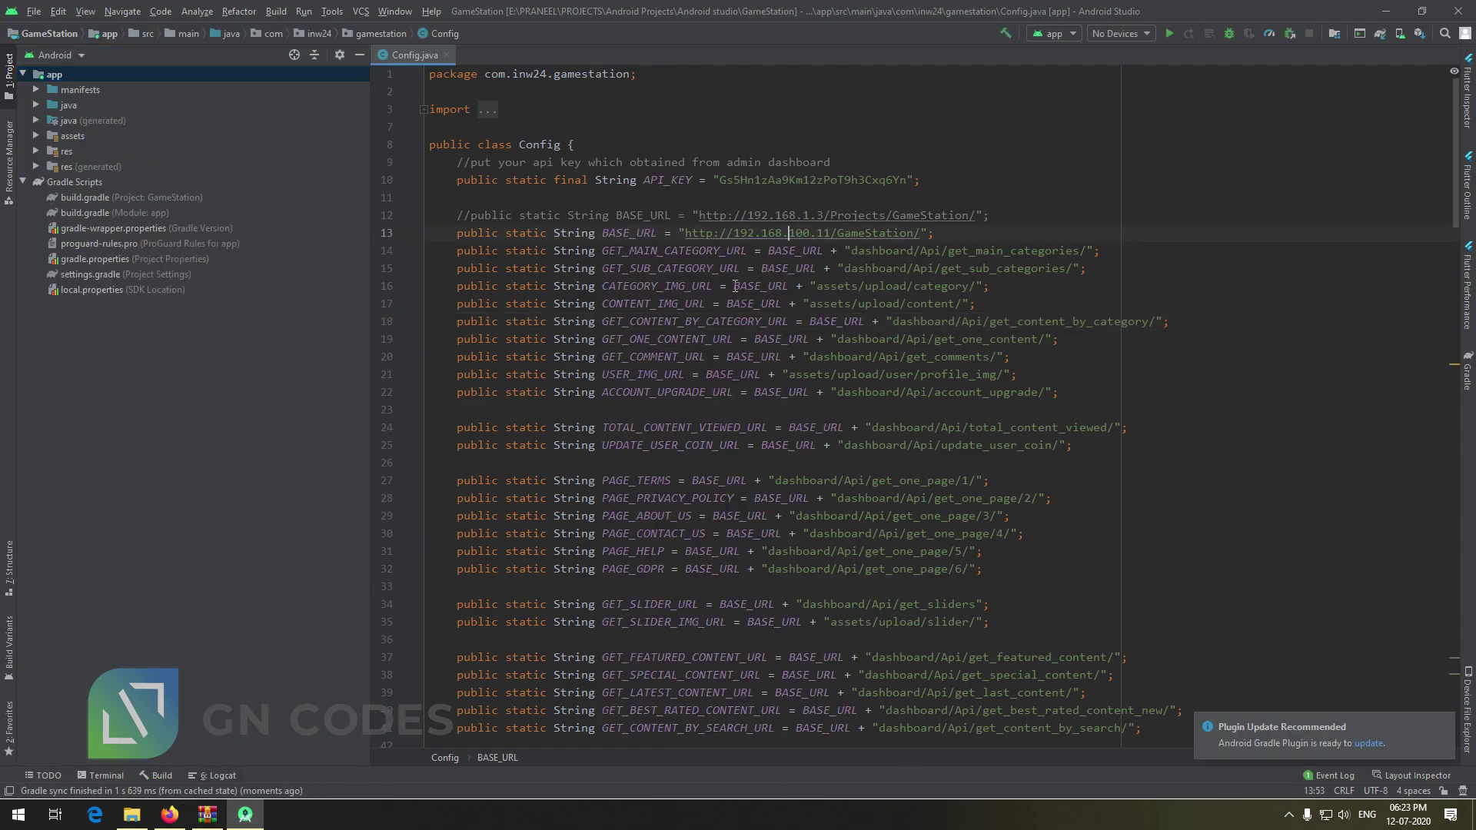
left_click_drag(685, 233, 928, 244)
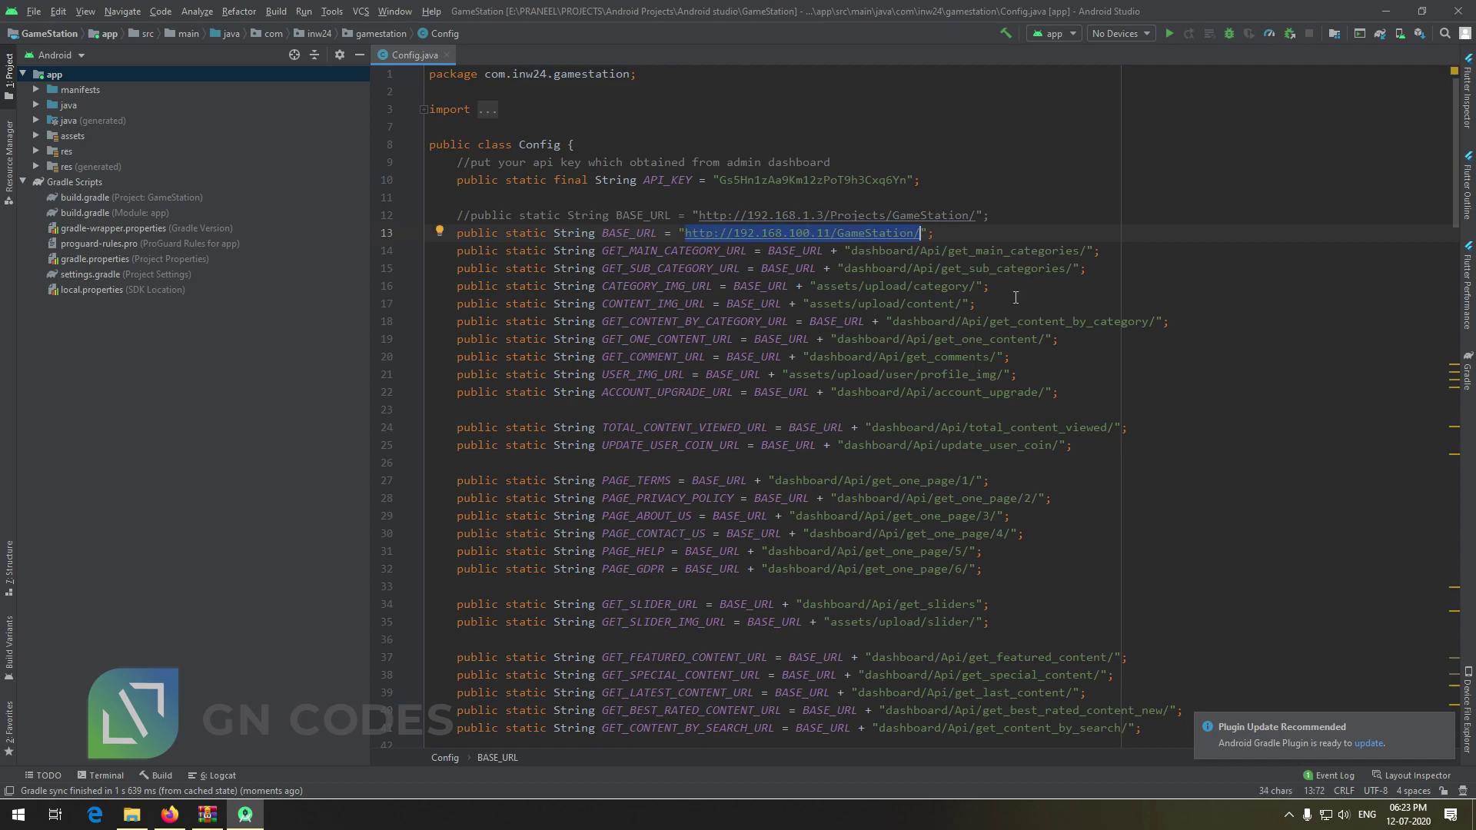
left_click(169, 814)
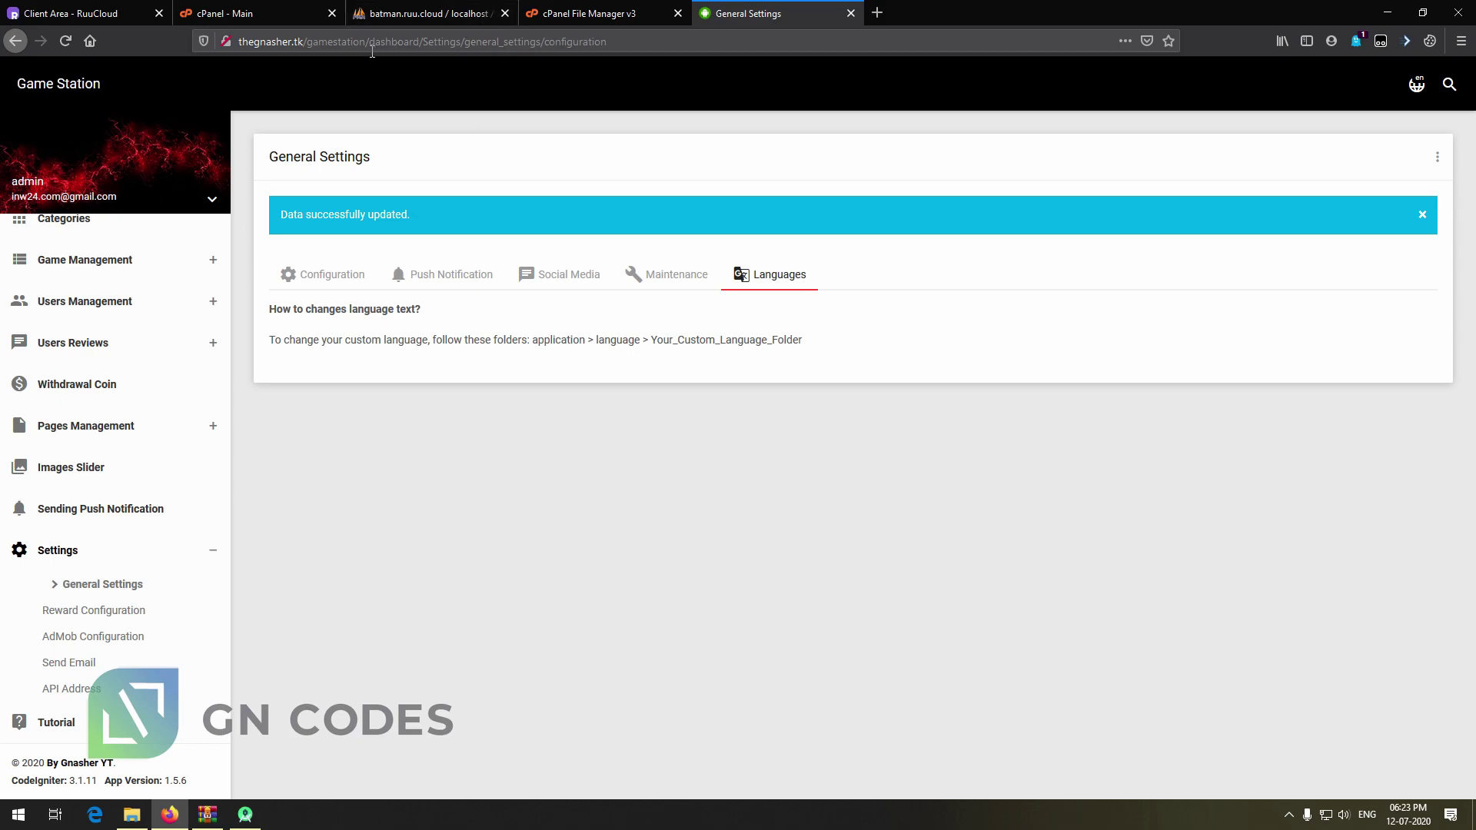
left_click_drag(371, 43, 2, 65)
key("ctrl+c")
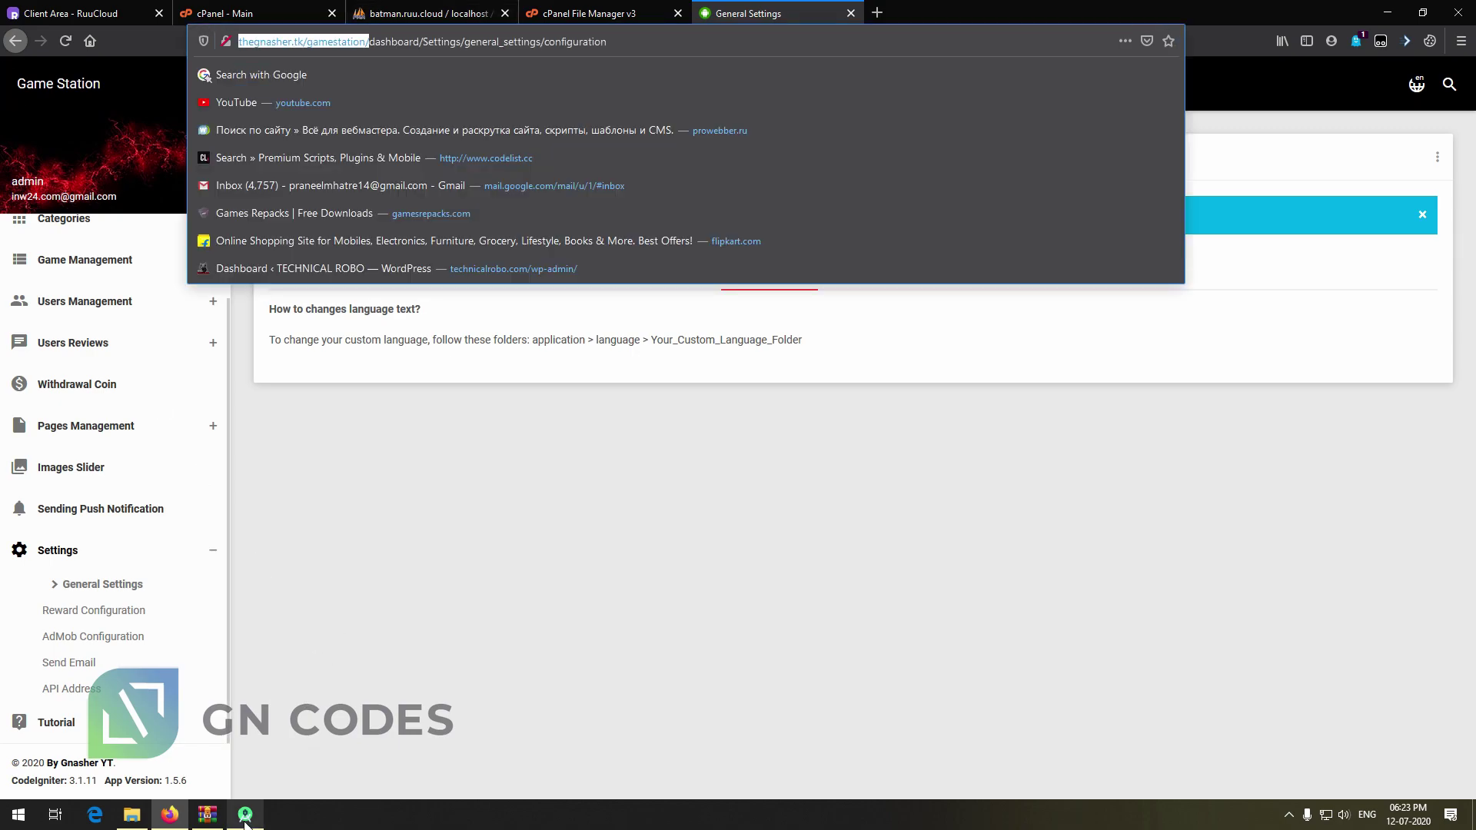
left_click(245, 816)
key("ctrl+v")
Go to the admin panel's Settings > API Address page
left_click(972, 196)
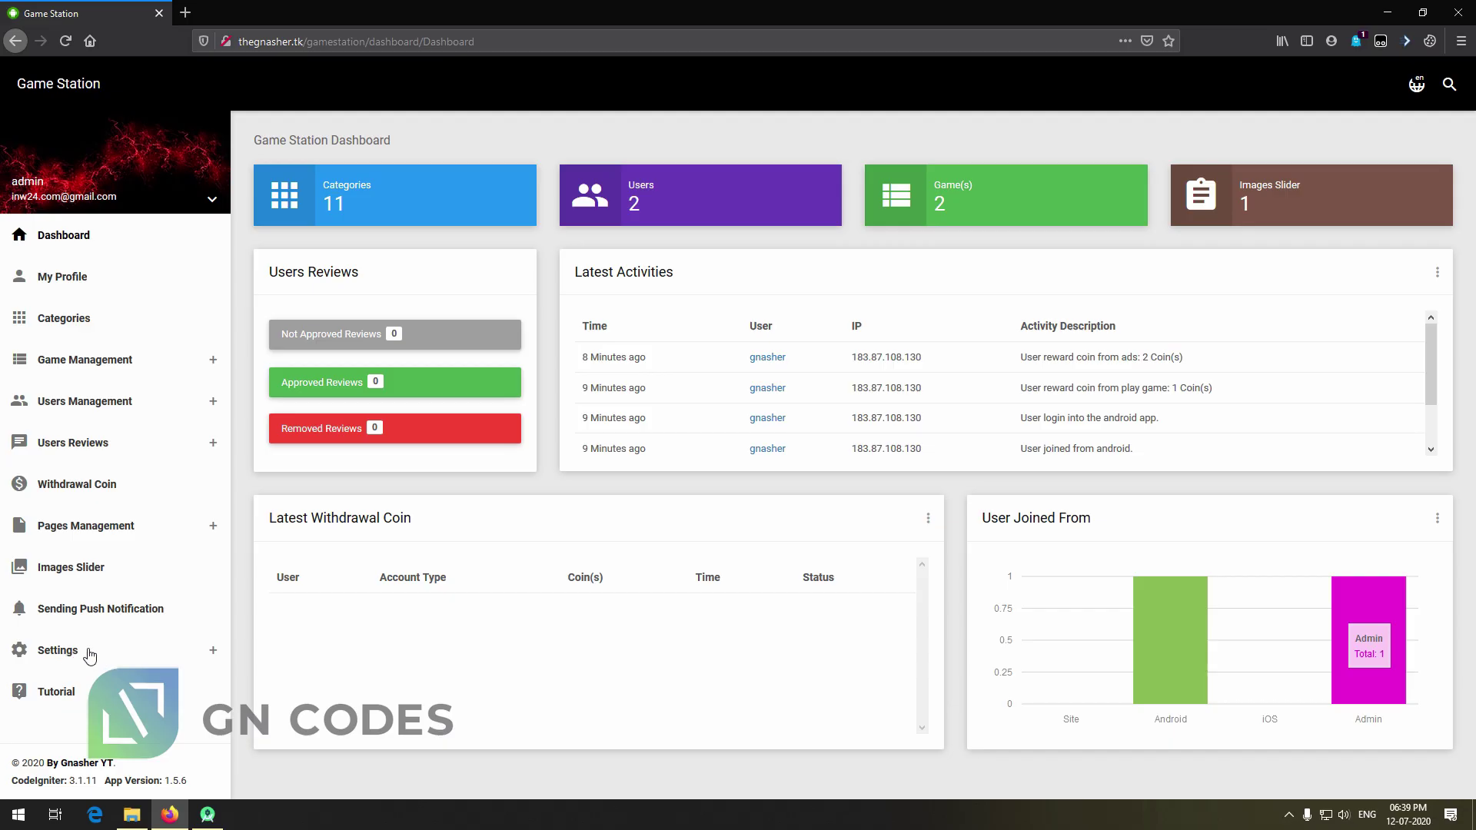
left_click(76, 650)
left_click(105, 692)
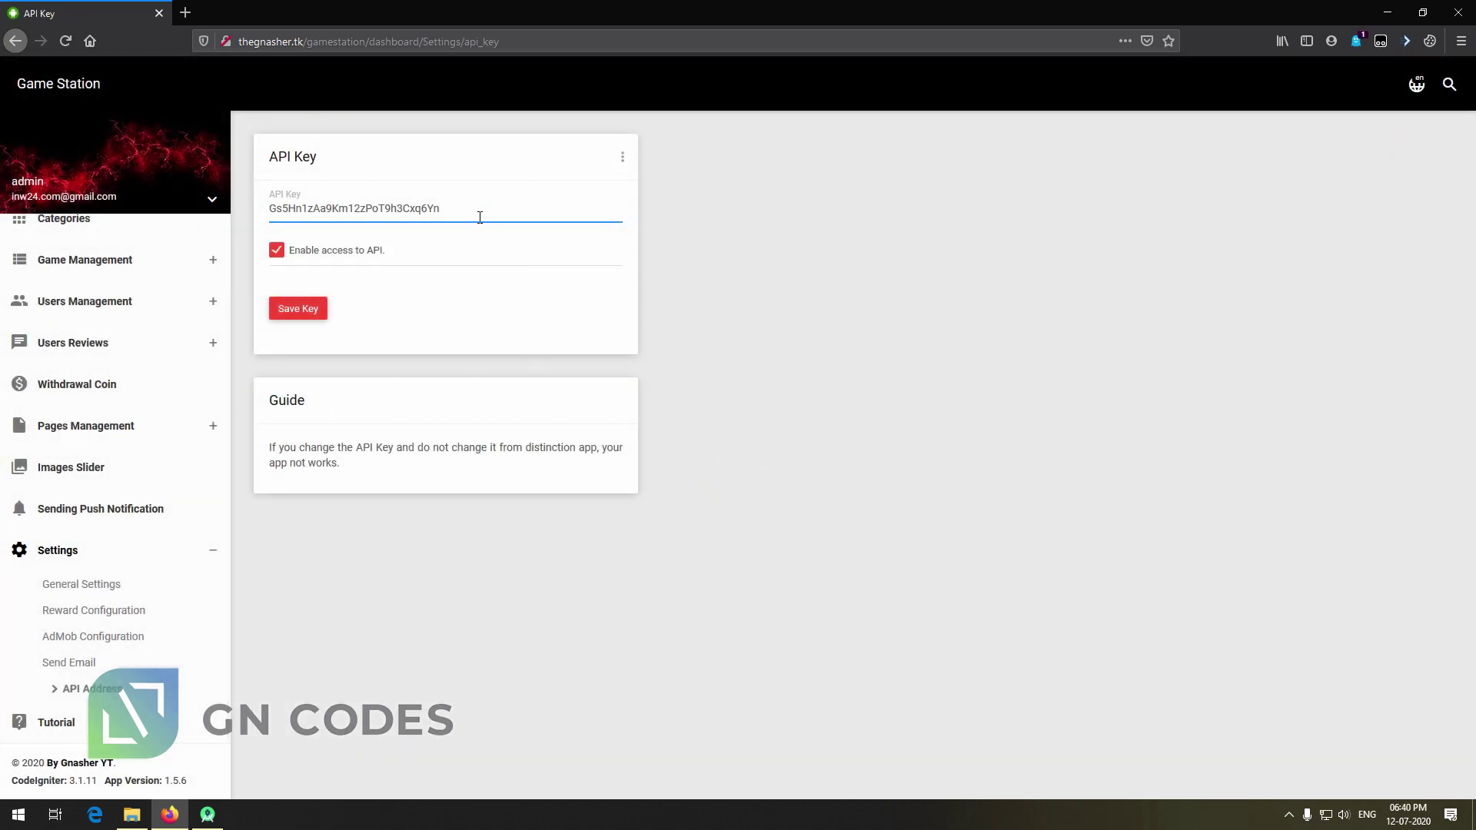
Paste the admin panel's API key into Config.java's API_KEY value and expand the java folder
left_click_drag(482, 219, 380, 196)
key("ctrl+c")
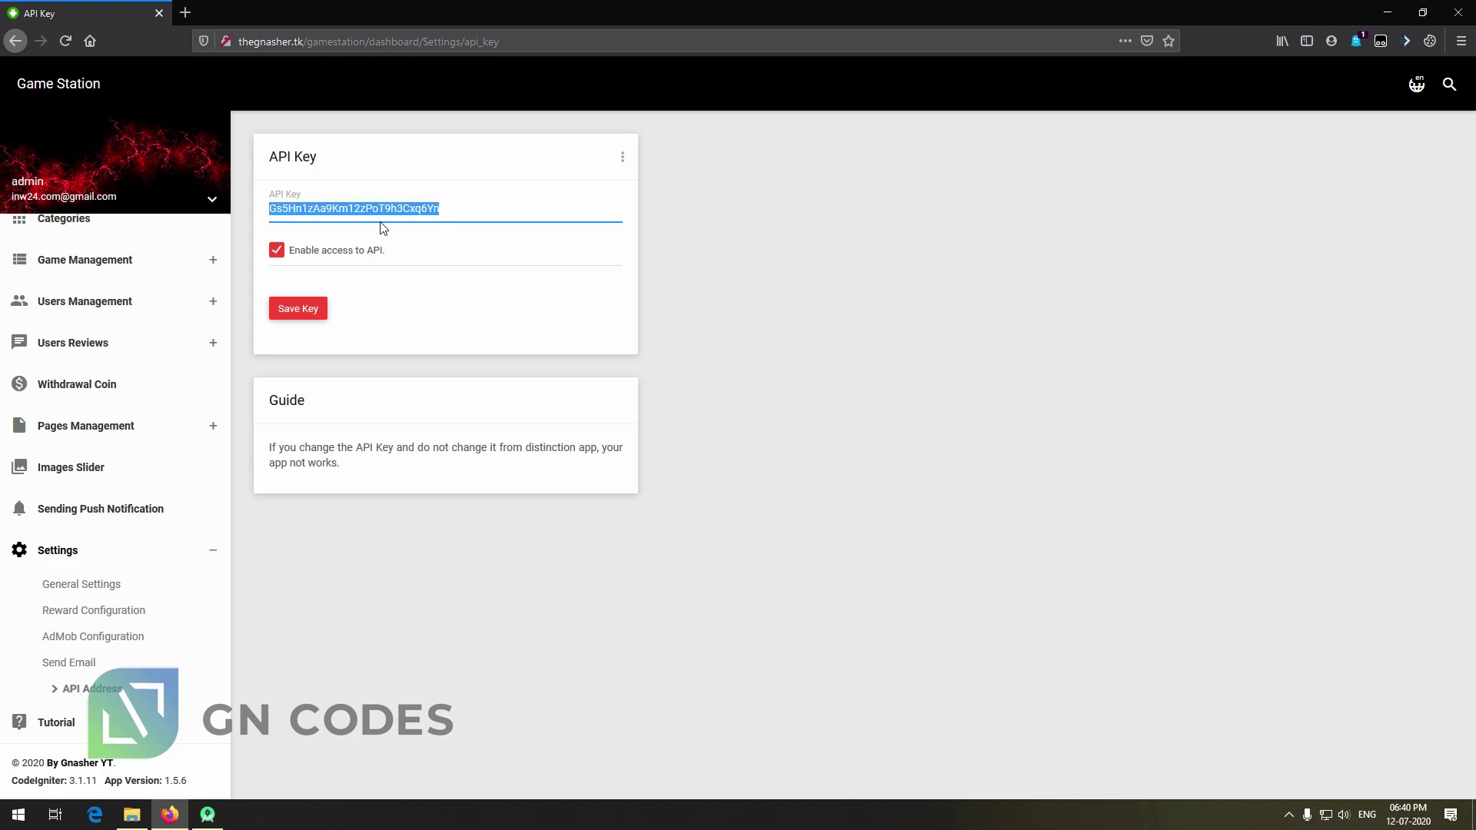
left_click(207, 814)
left_click(911, 204)
left_click(698, 76)
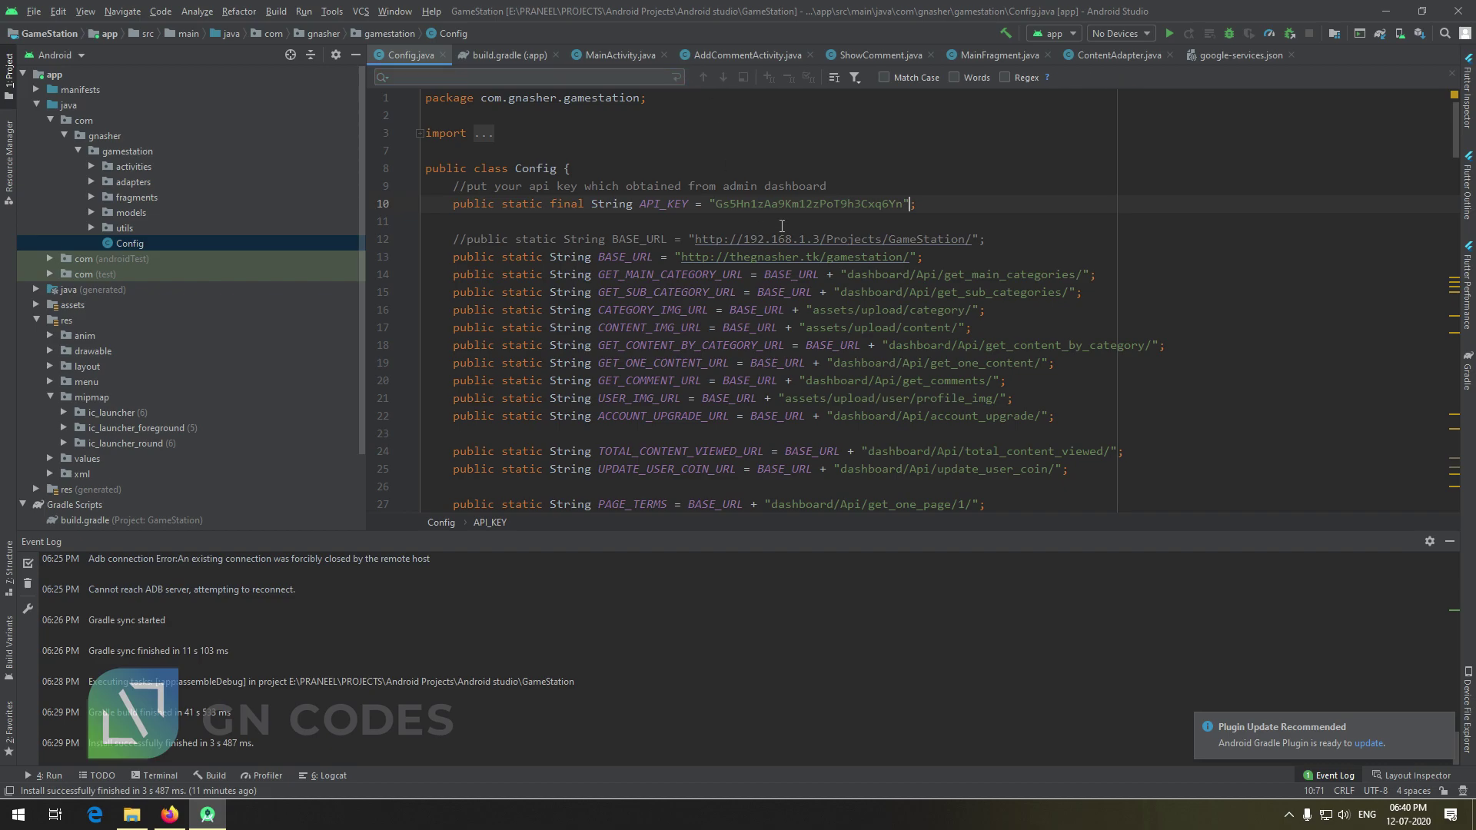
double_click(755, 213)
key("ctrl+v")
left_click_drag(653, 211, 877, 208)
left_click(975, 207)
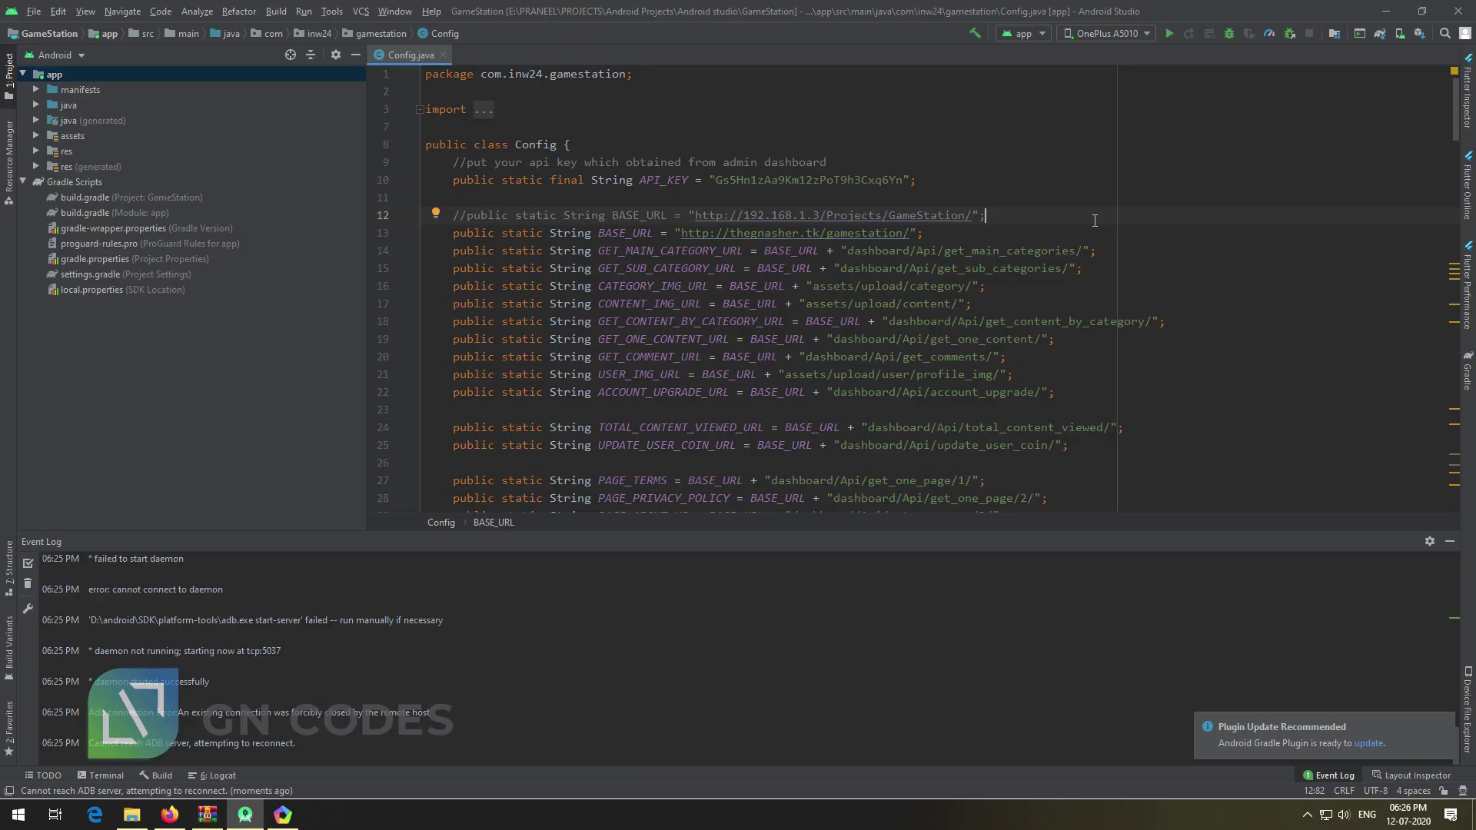
left_click(34, 106)
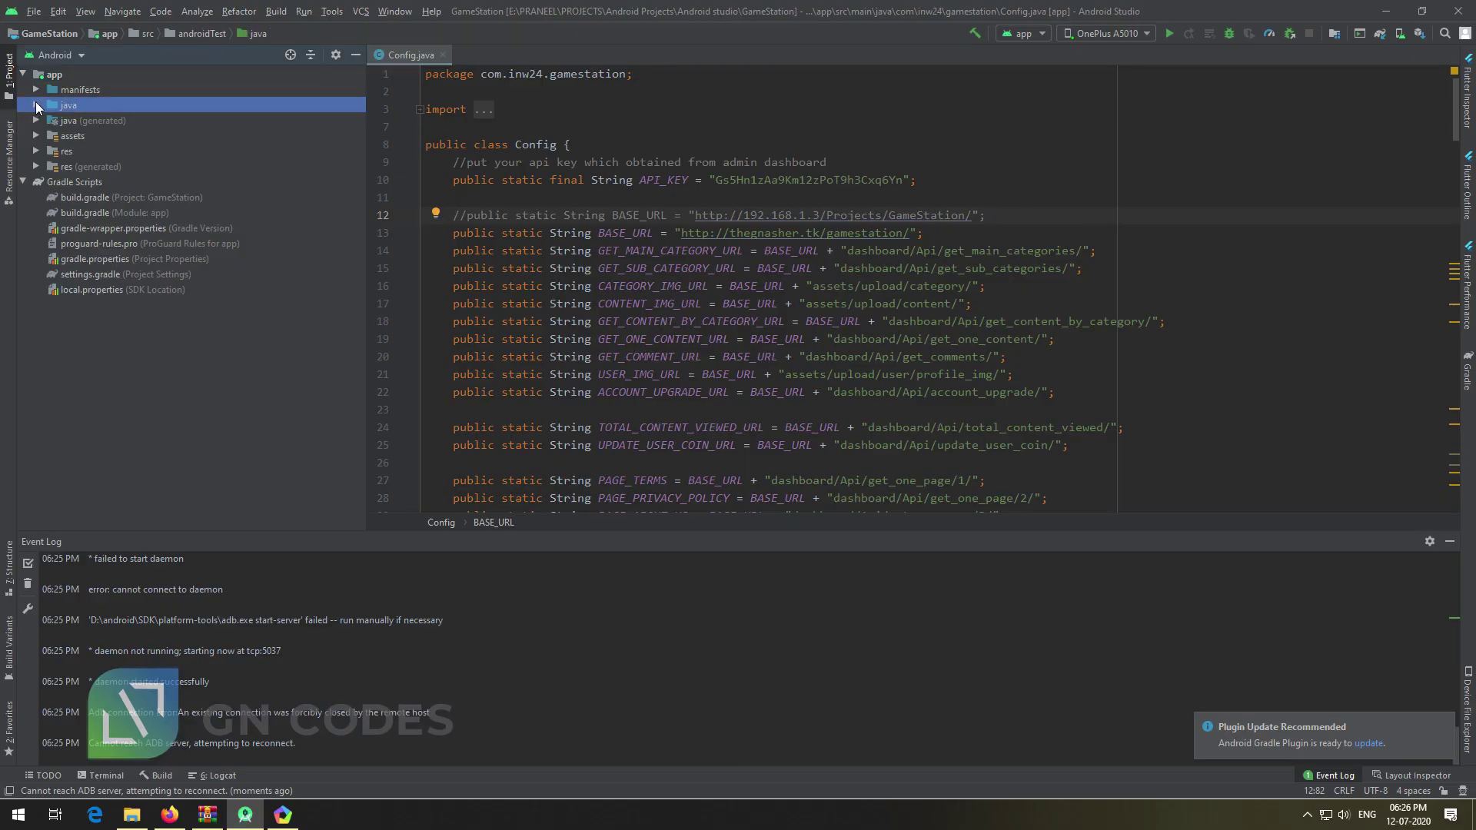
Refactor-rename the inw24 package to gnasher, previewing and applying the change
right_click(95, 133)
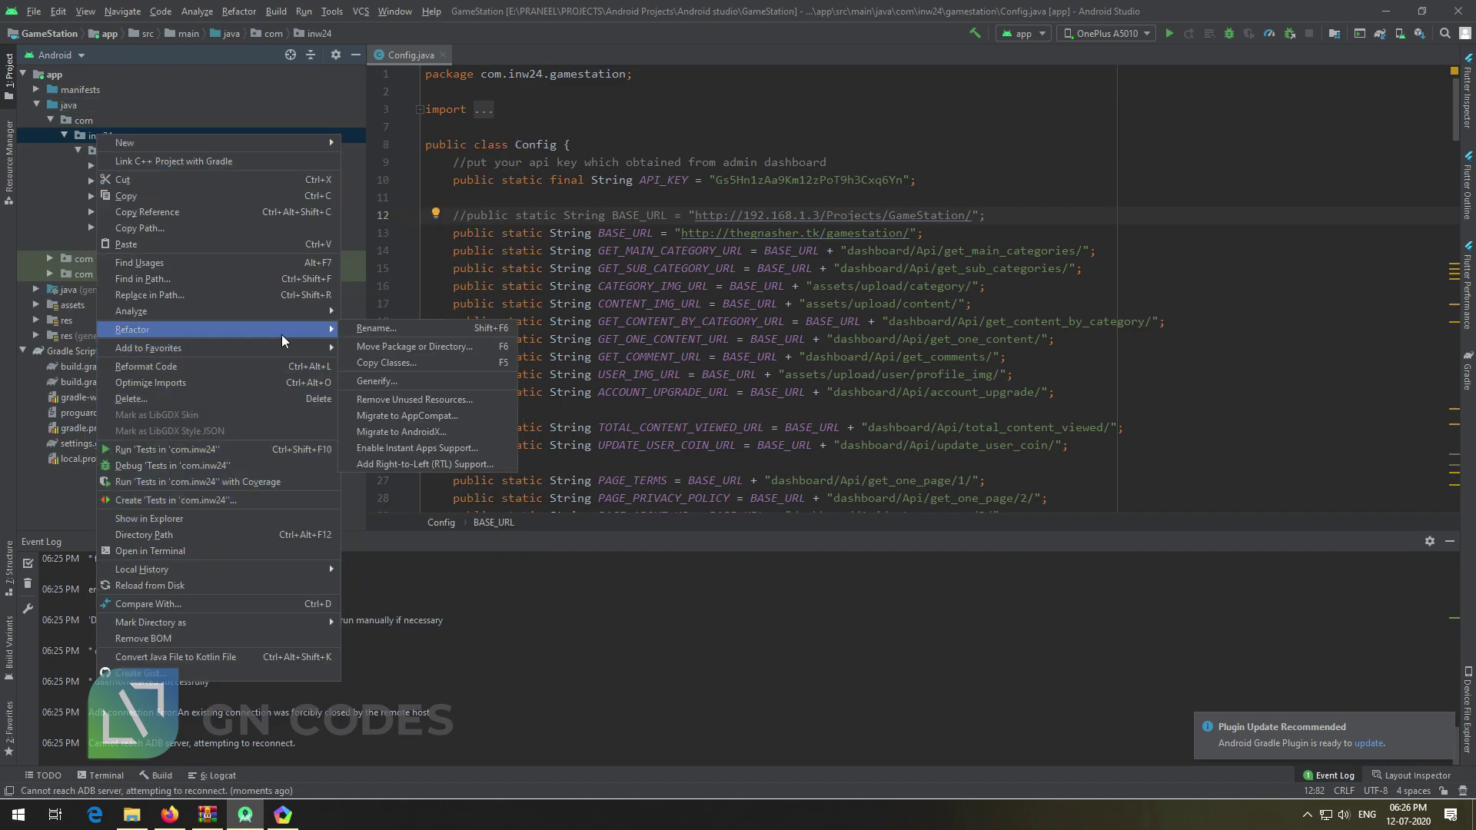
left_click(369, 329)
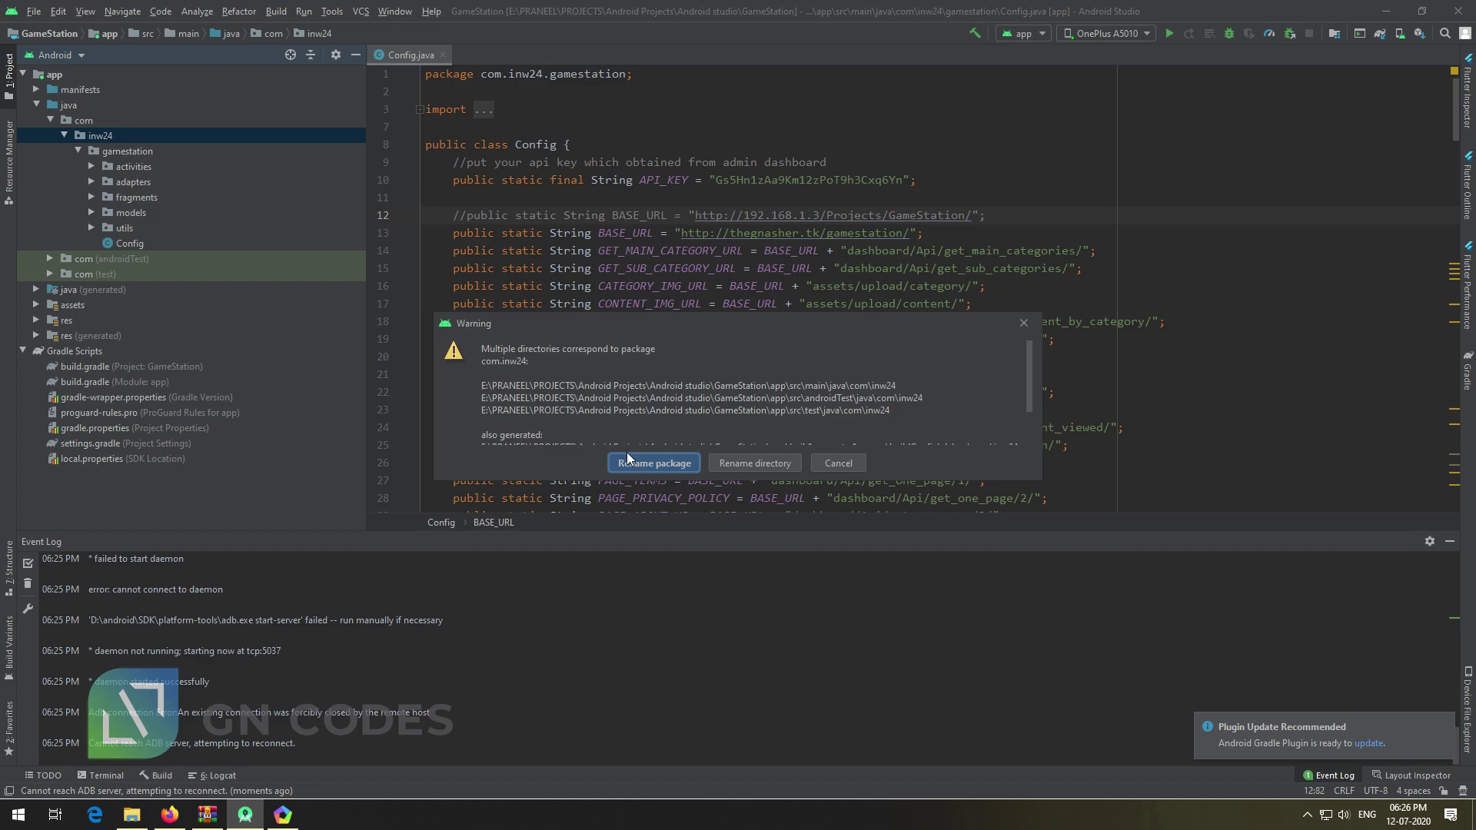
left_click(652, 463)
type("gnasher")
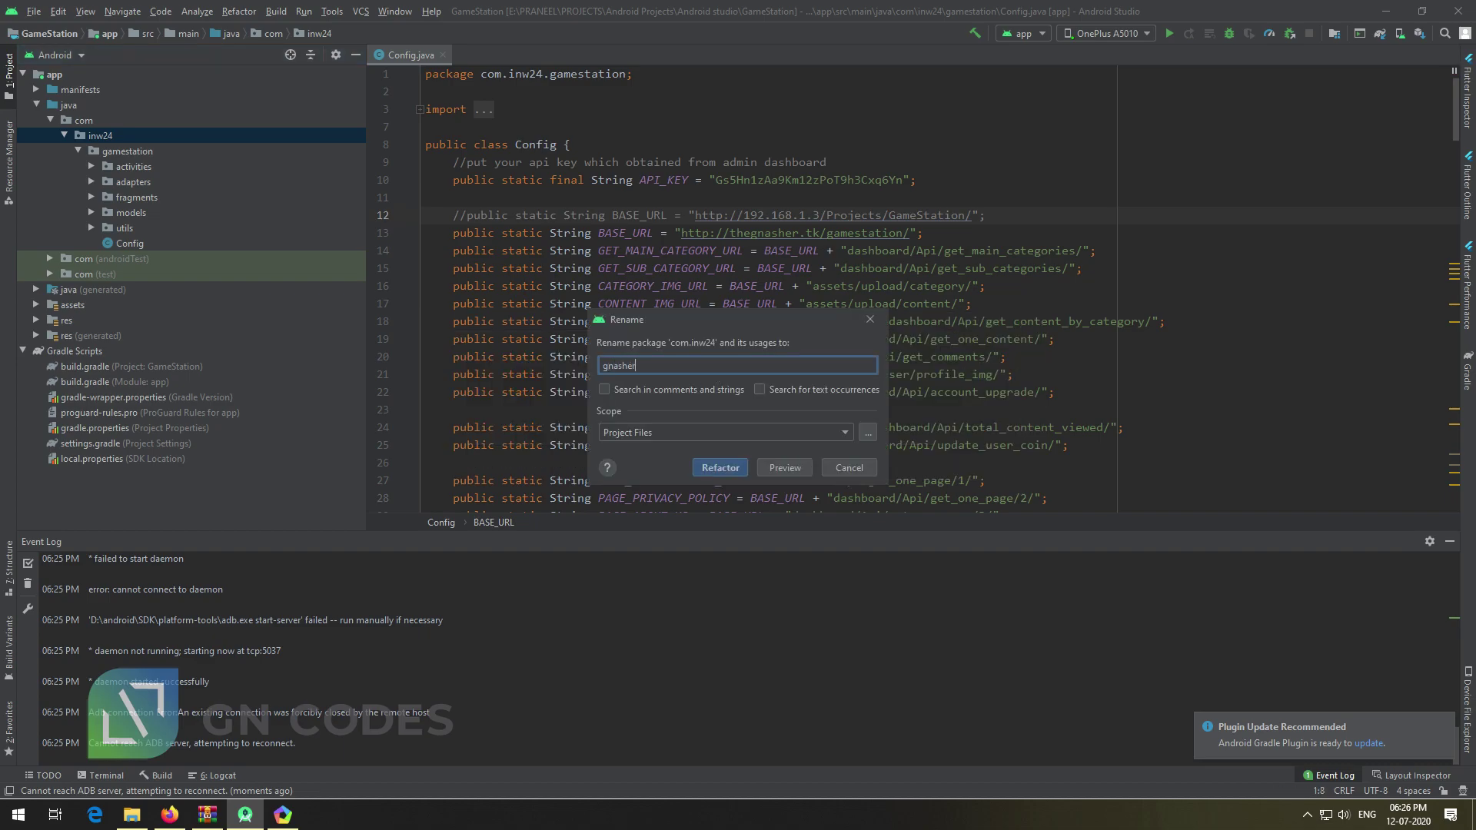
left_click(721, 468)
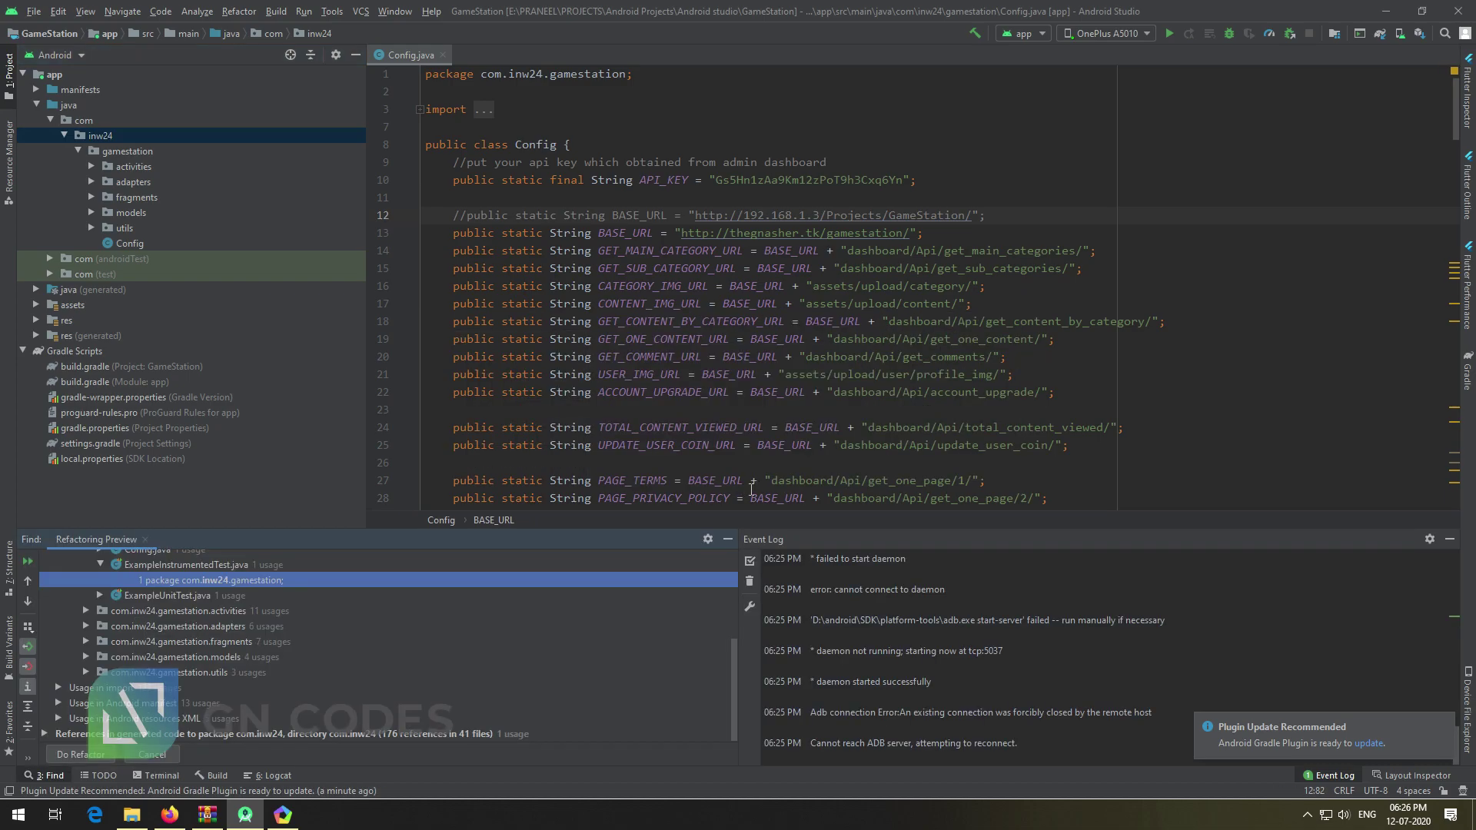
left_click(104, 756)
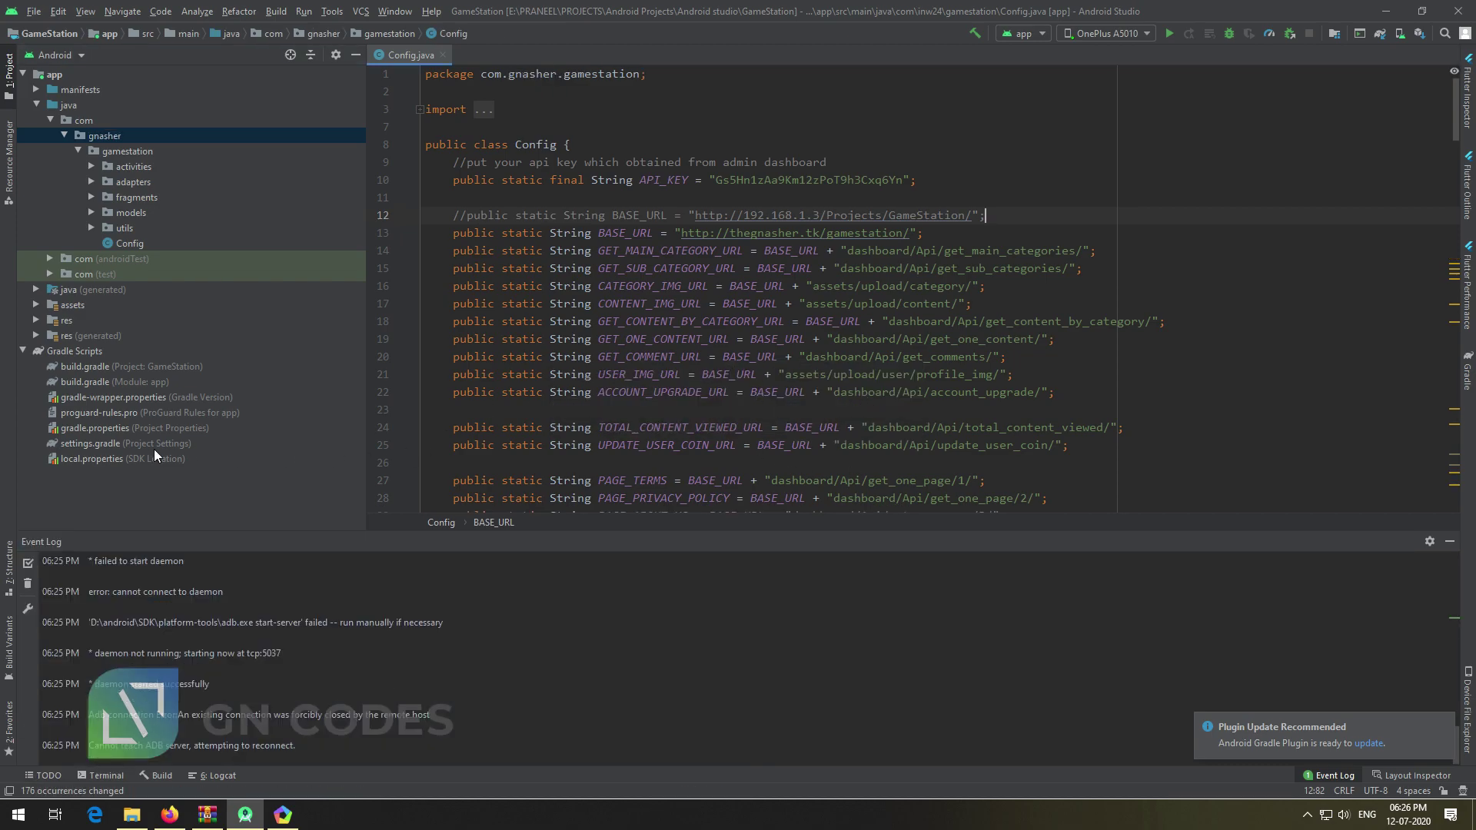
Change applicationId in the app's build.gradle to com.gnasher.gamestation
double_click(118, 382)
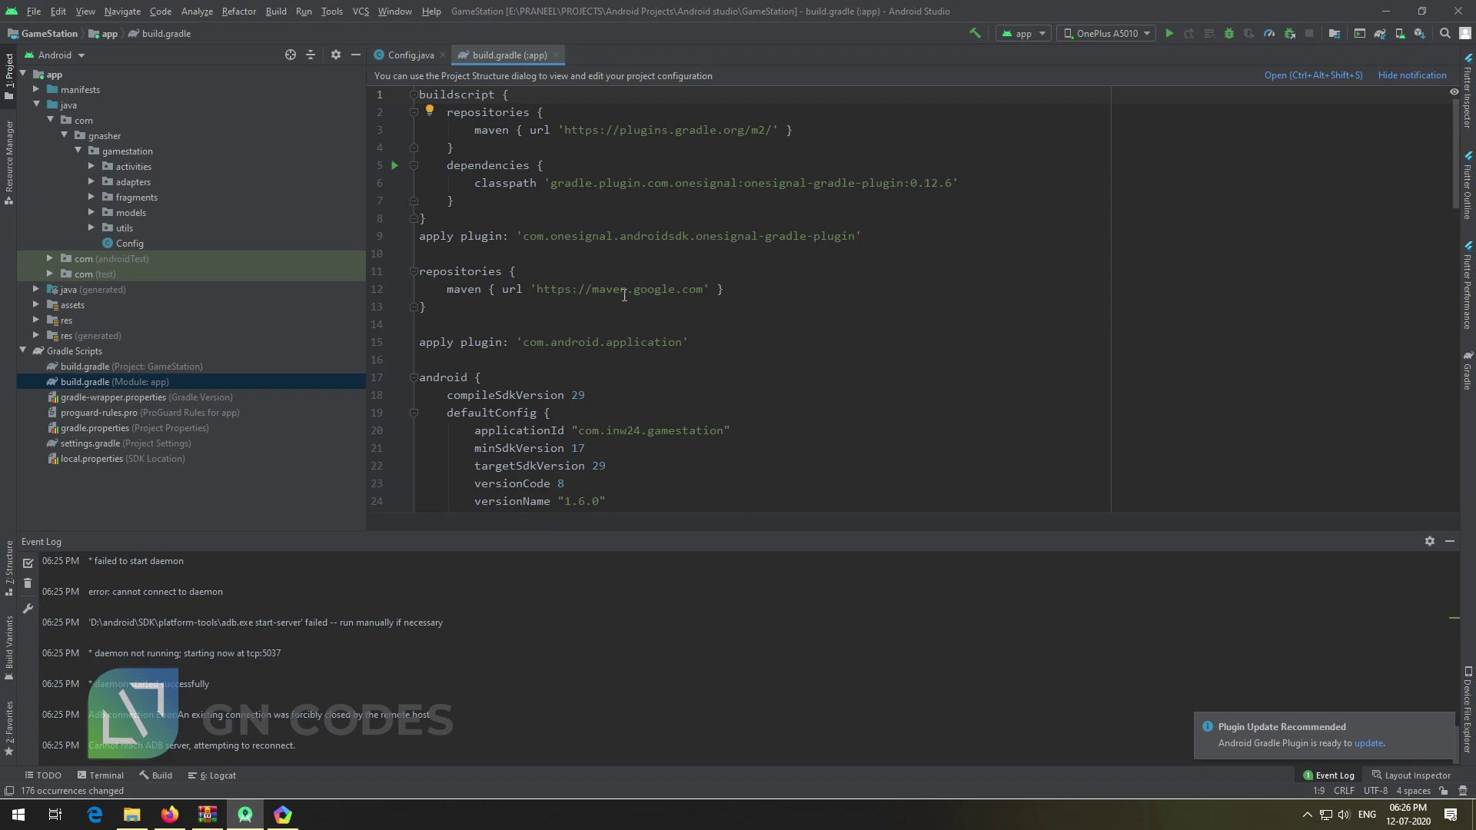
double_click(621, 431)
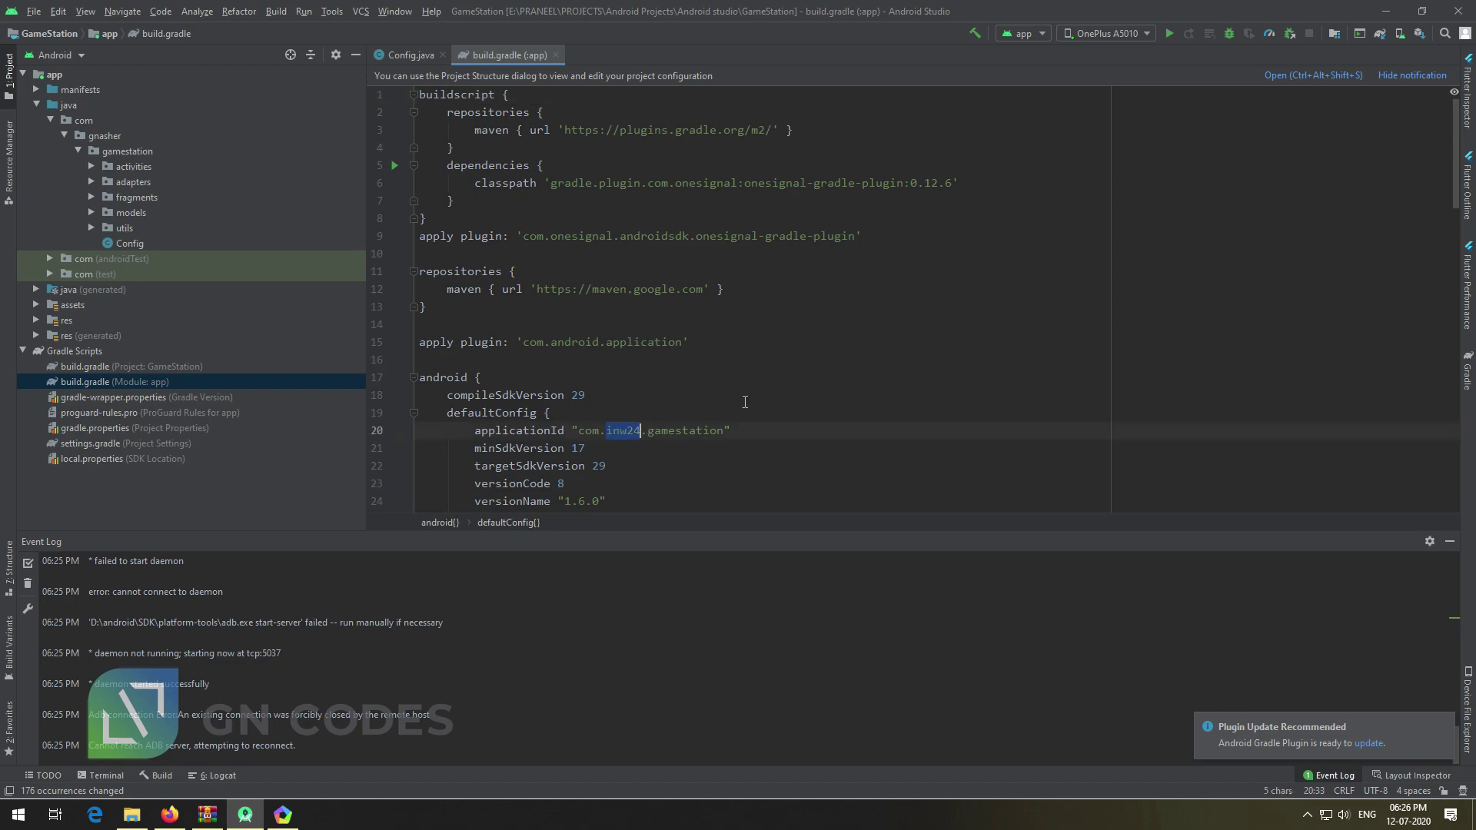
type("gnasher")
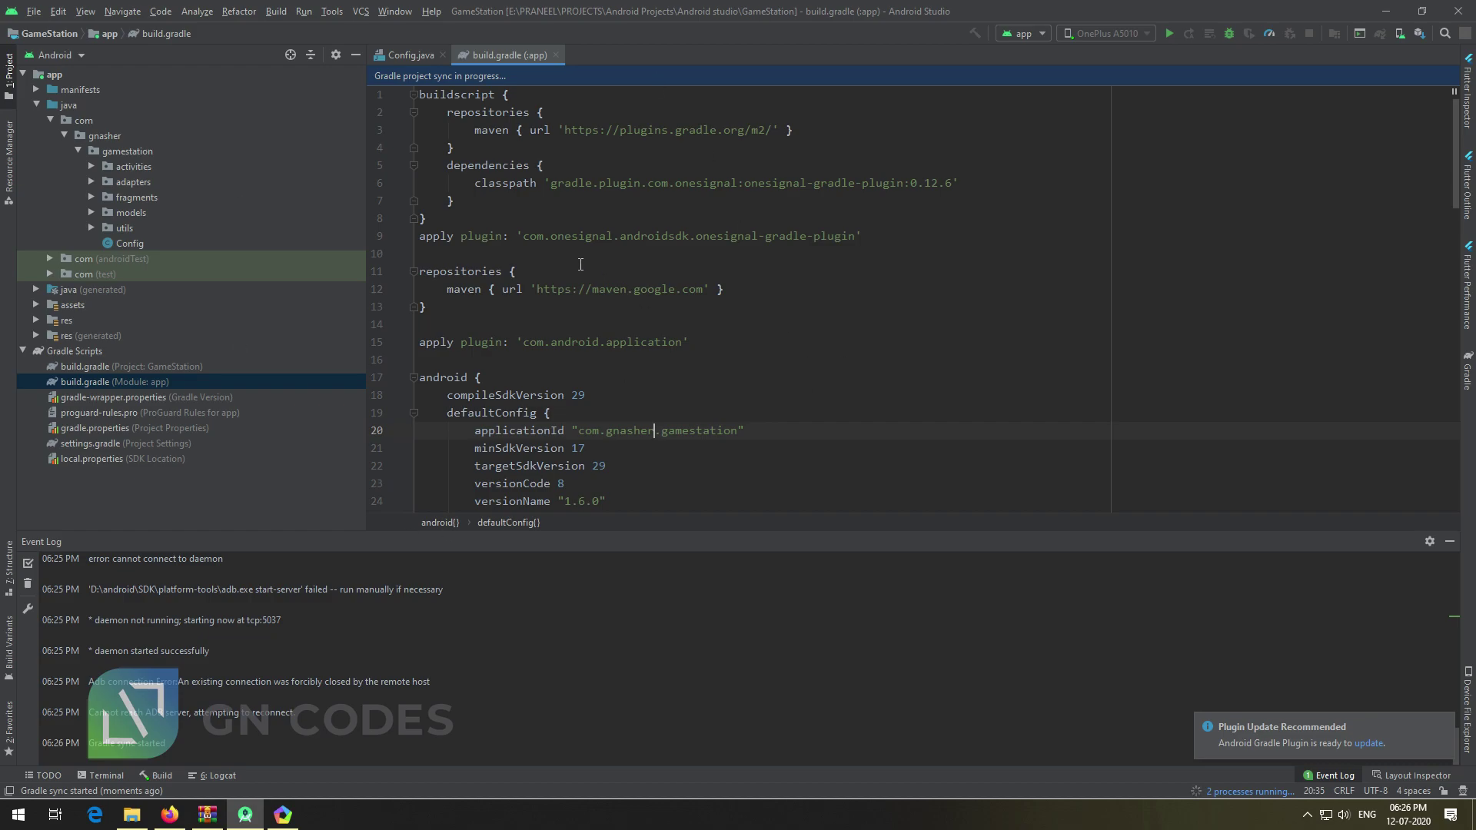
Expand res > mipmap and select the ic_launcher icon set
left_click(37, 317)
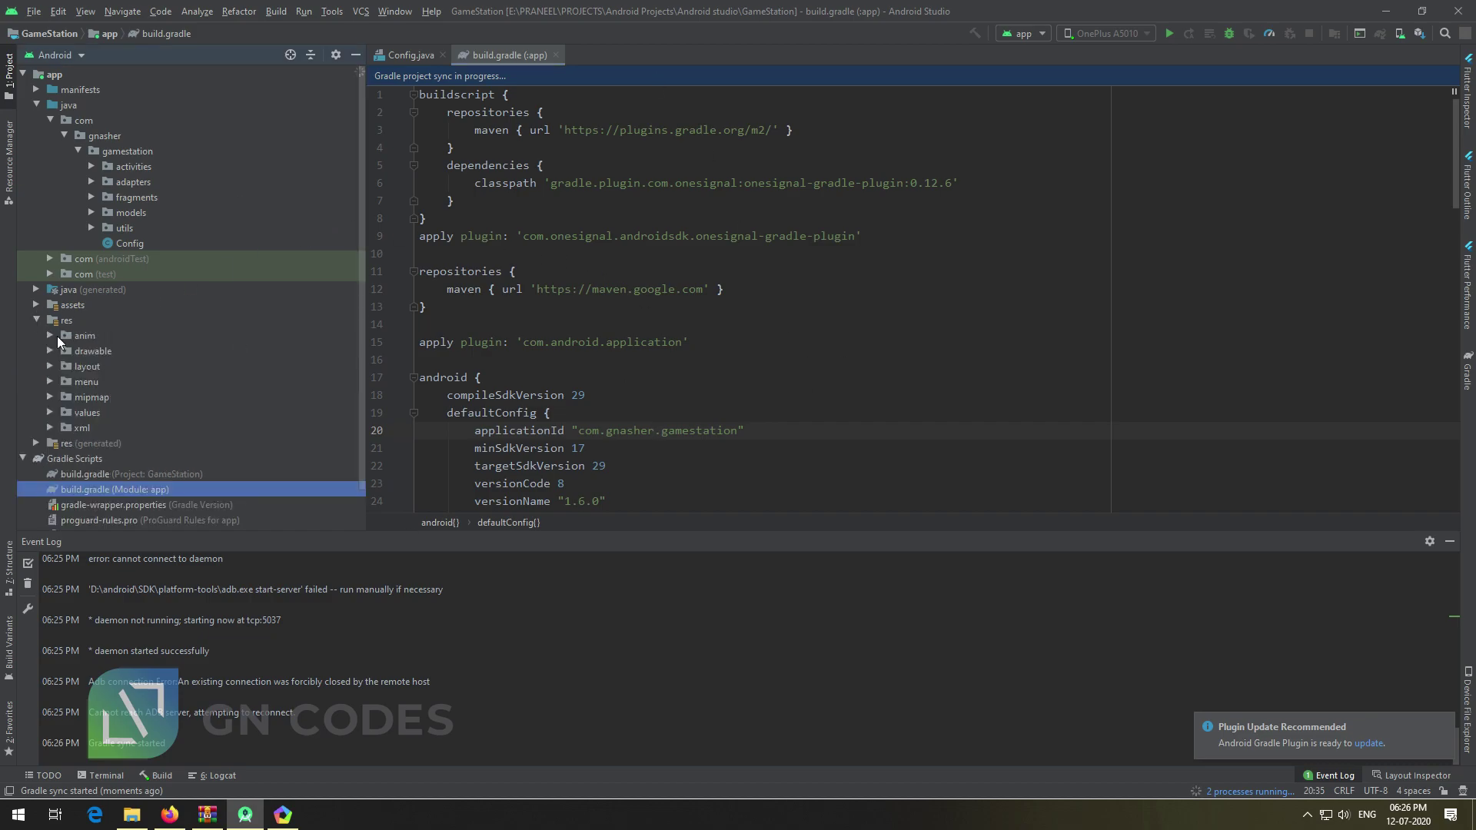
left_click(56, 397)
left_click(94, 412)
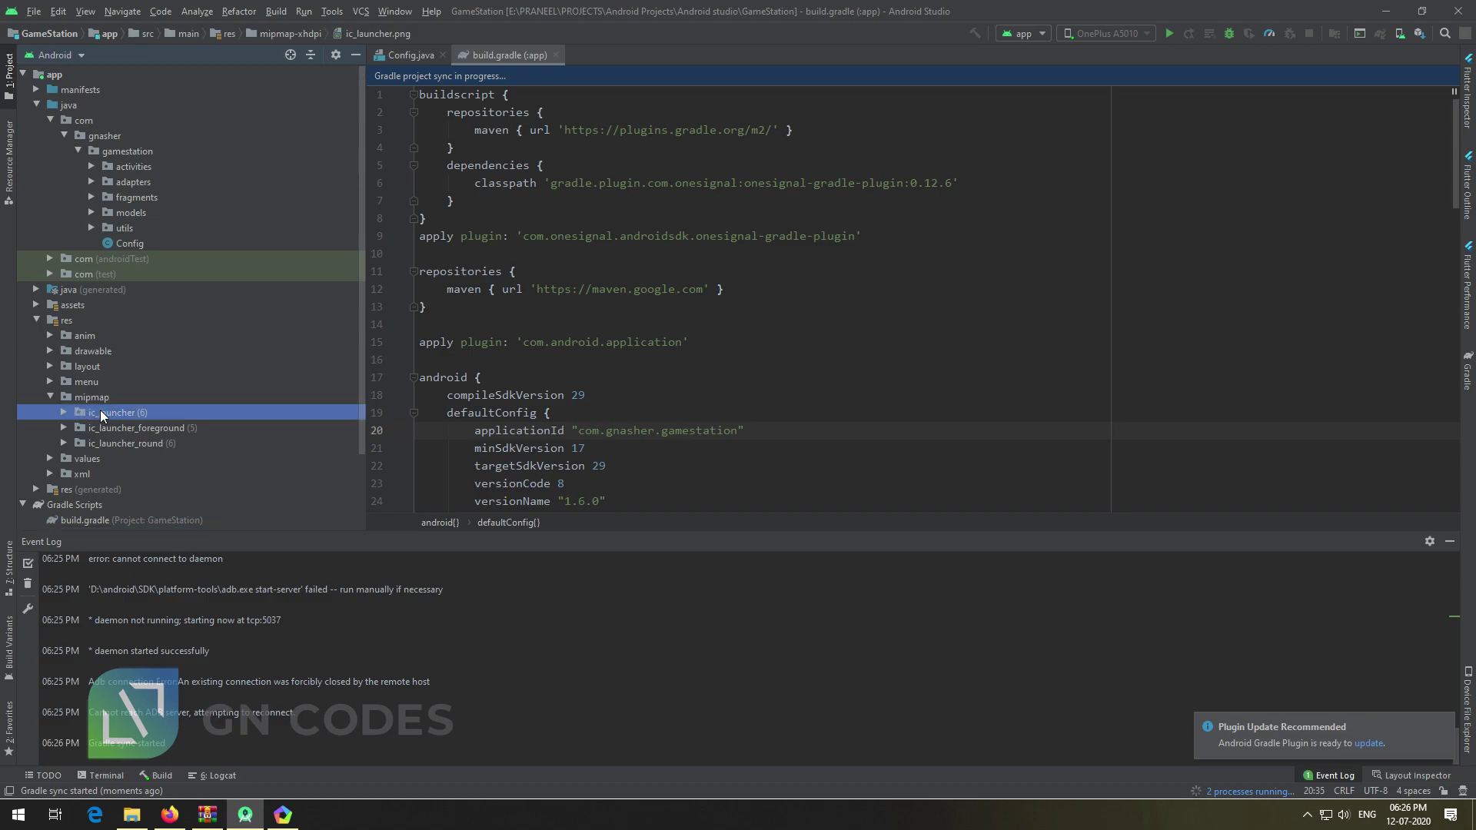
right_click(98, 408)
left_click(198, 570)
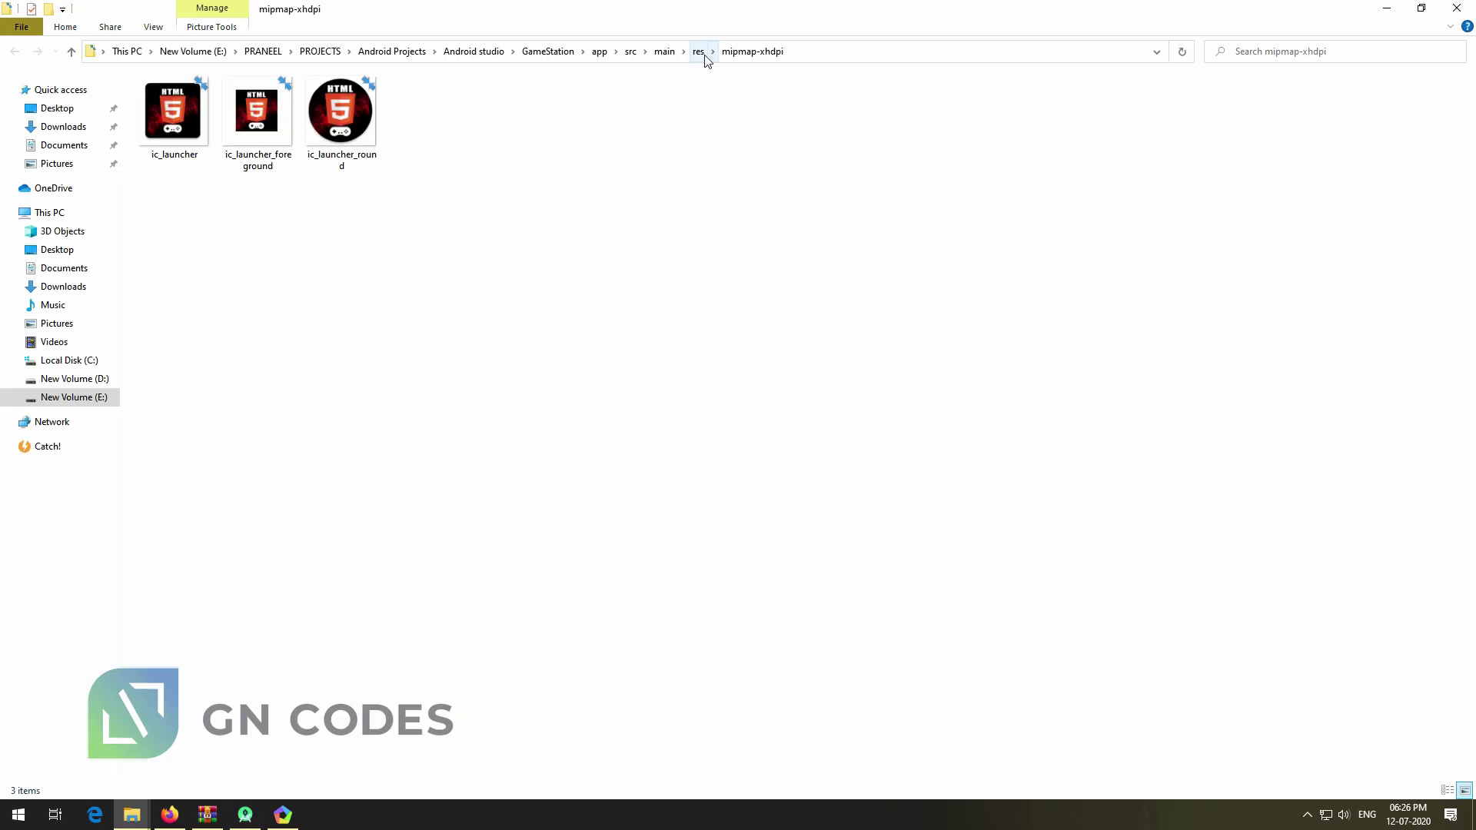
left_click(699, 52)
left_click(223, 278)
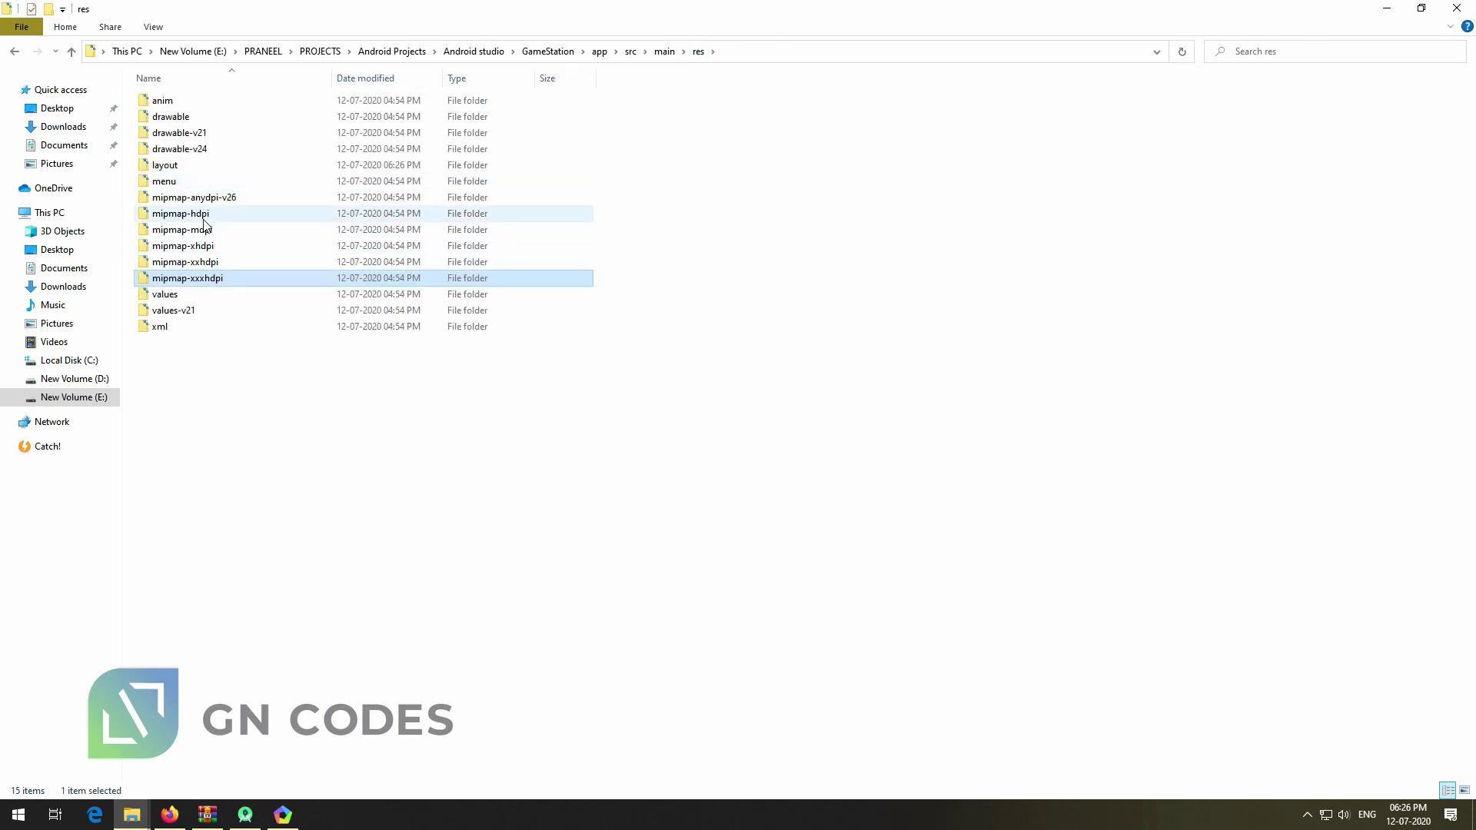
left_click(204, 220)
left_click(231, 280)
left_click(201, 219, "shift")
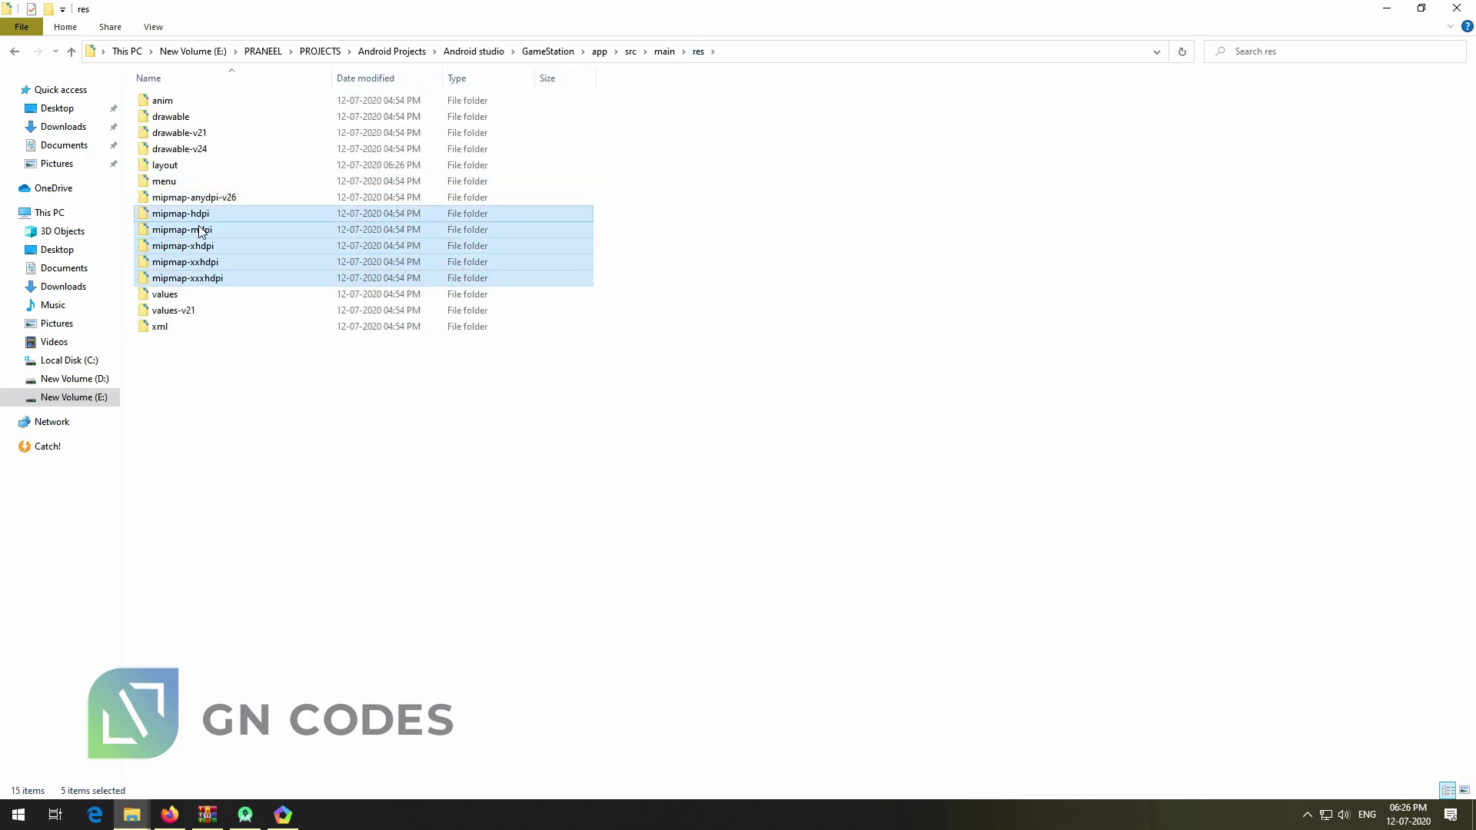
double_click(234, 281)
left_click_drag(533, 247, 159, 112)
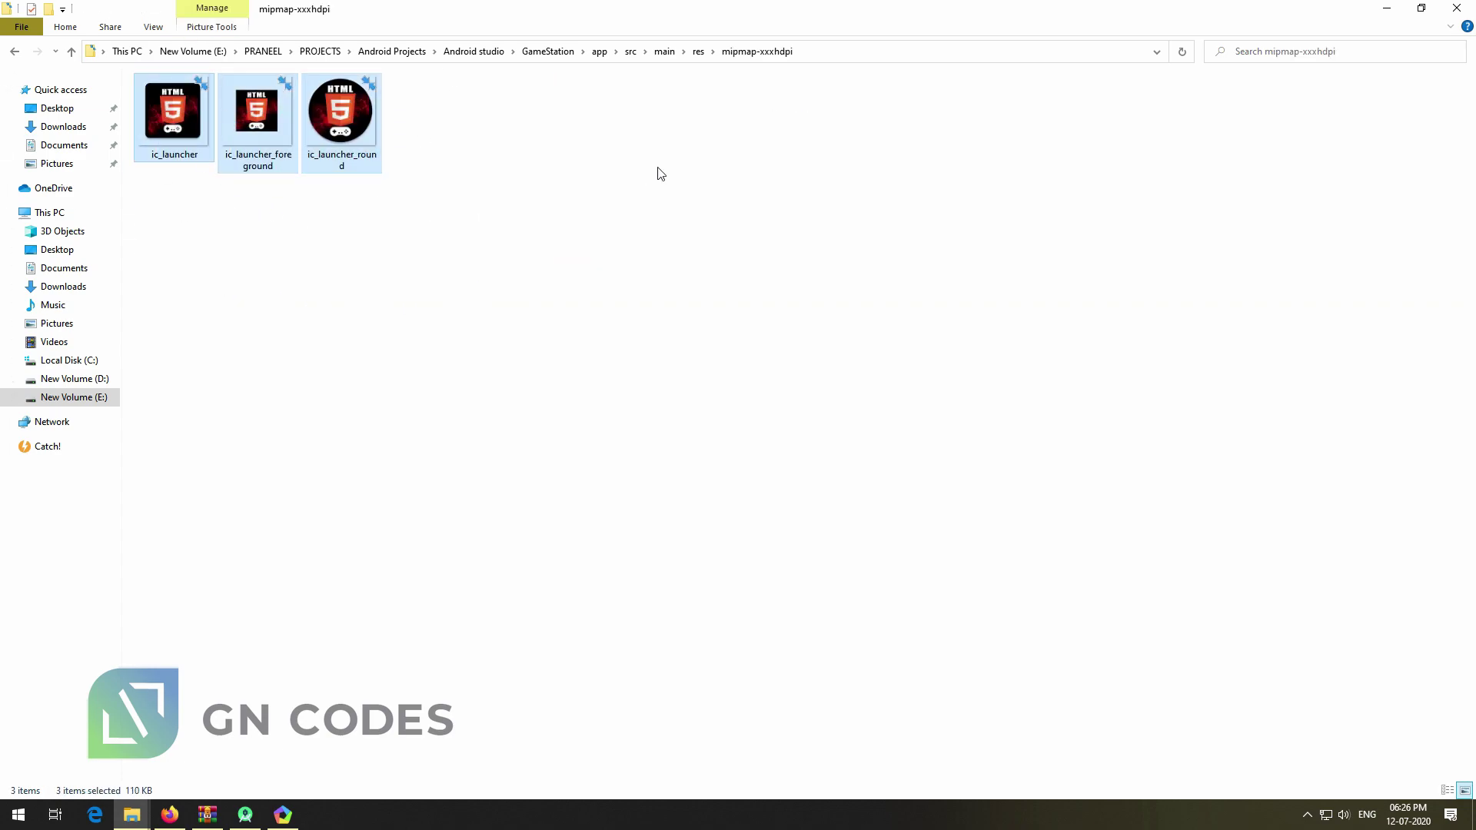
left_click(695, 54)
double_click(246, 133)
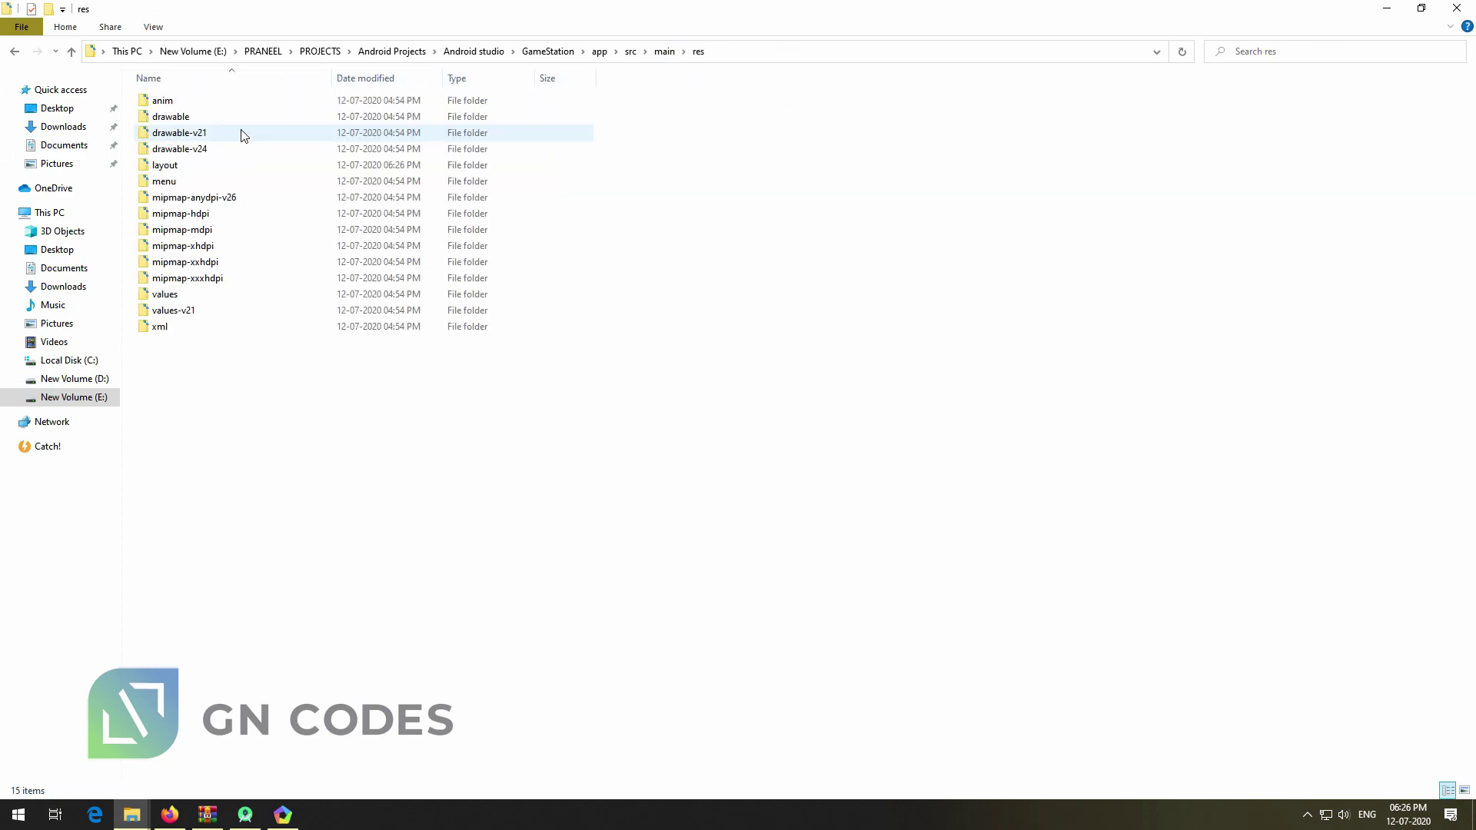
double_click(205, 116)
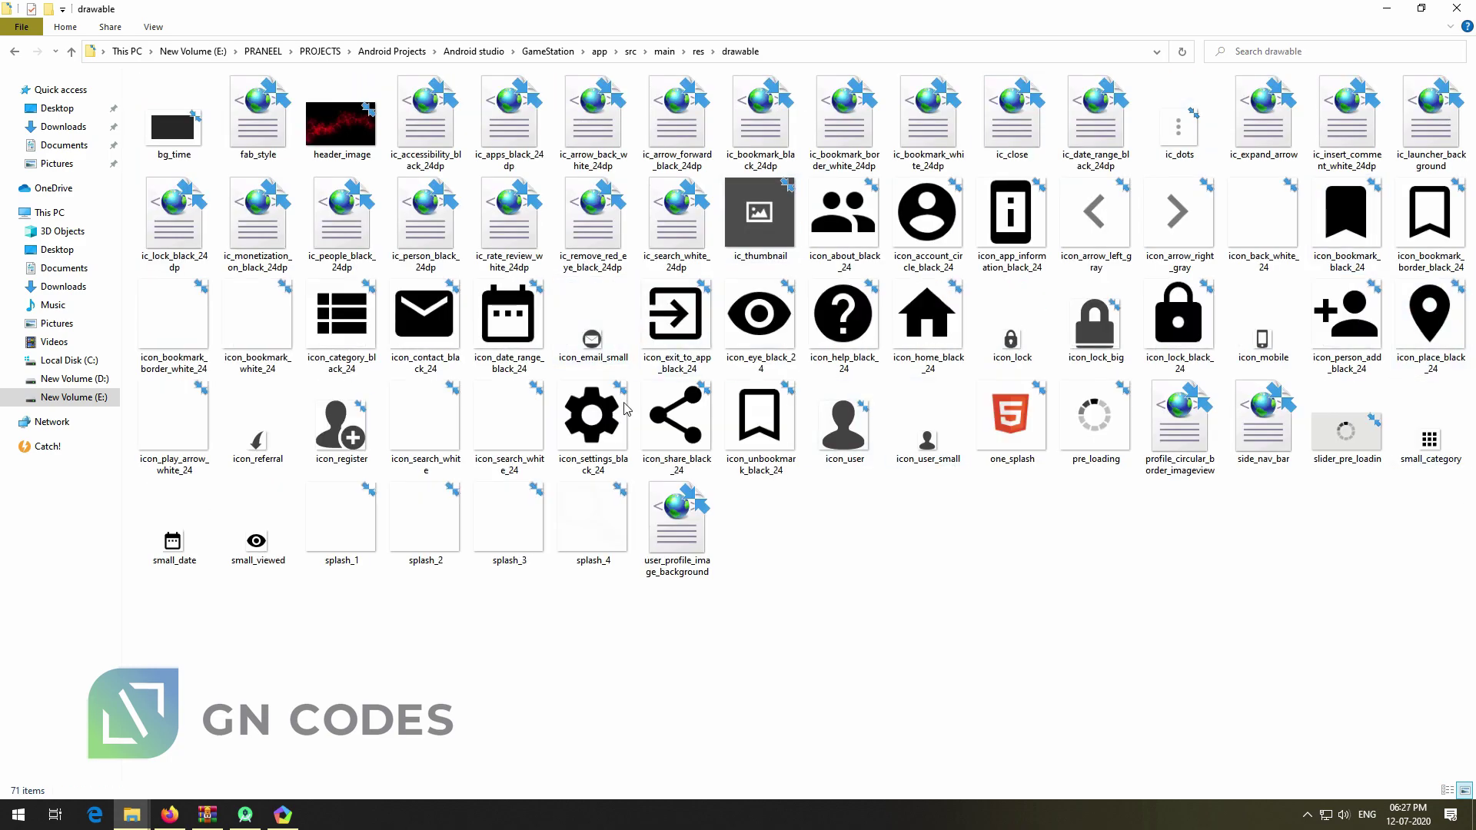
key("alt+Left")
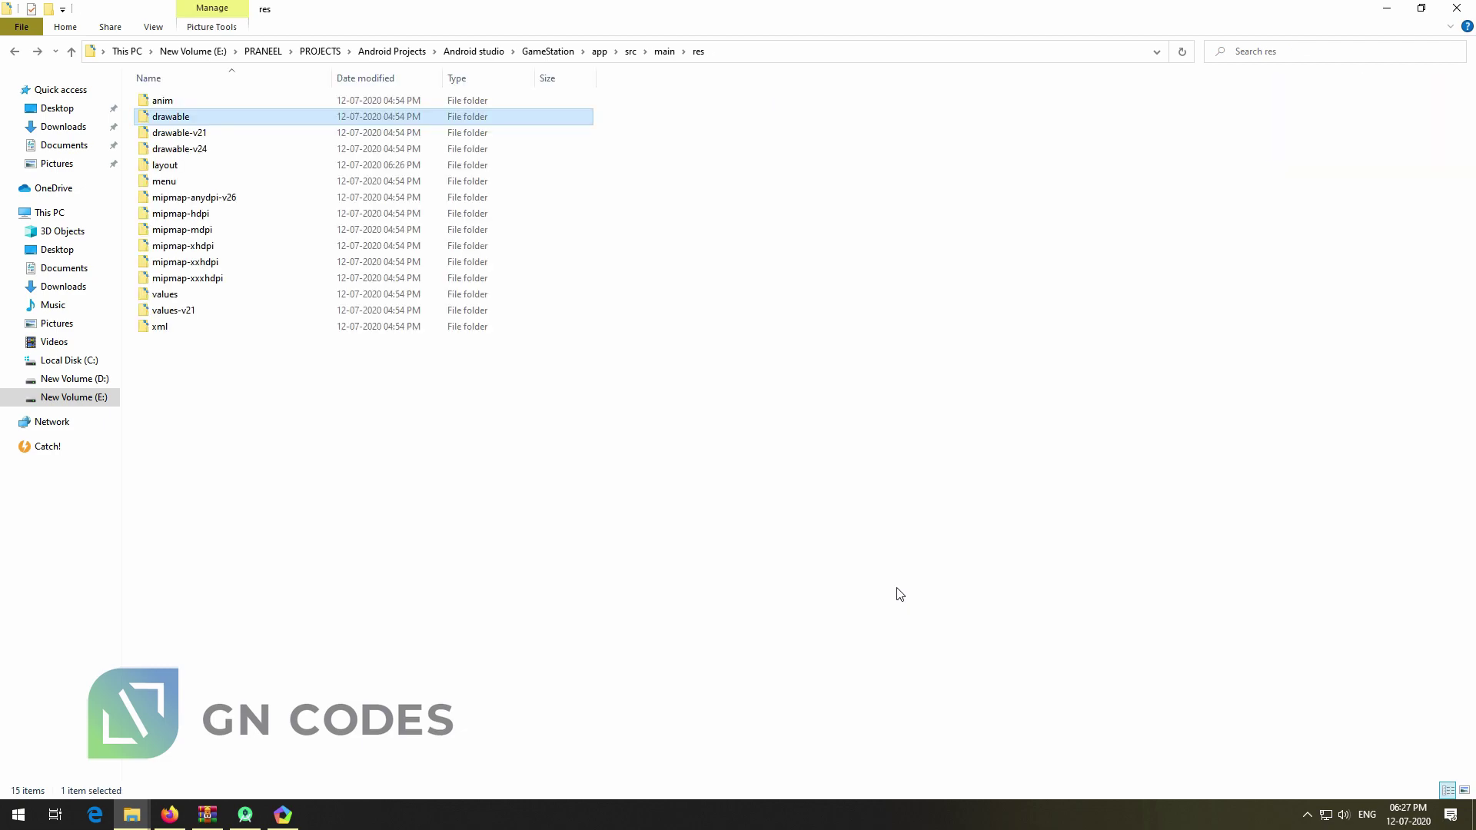
double_click(198, 168)
key("alt+Left")
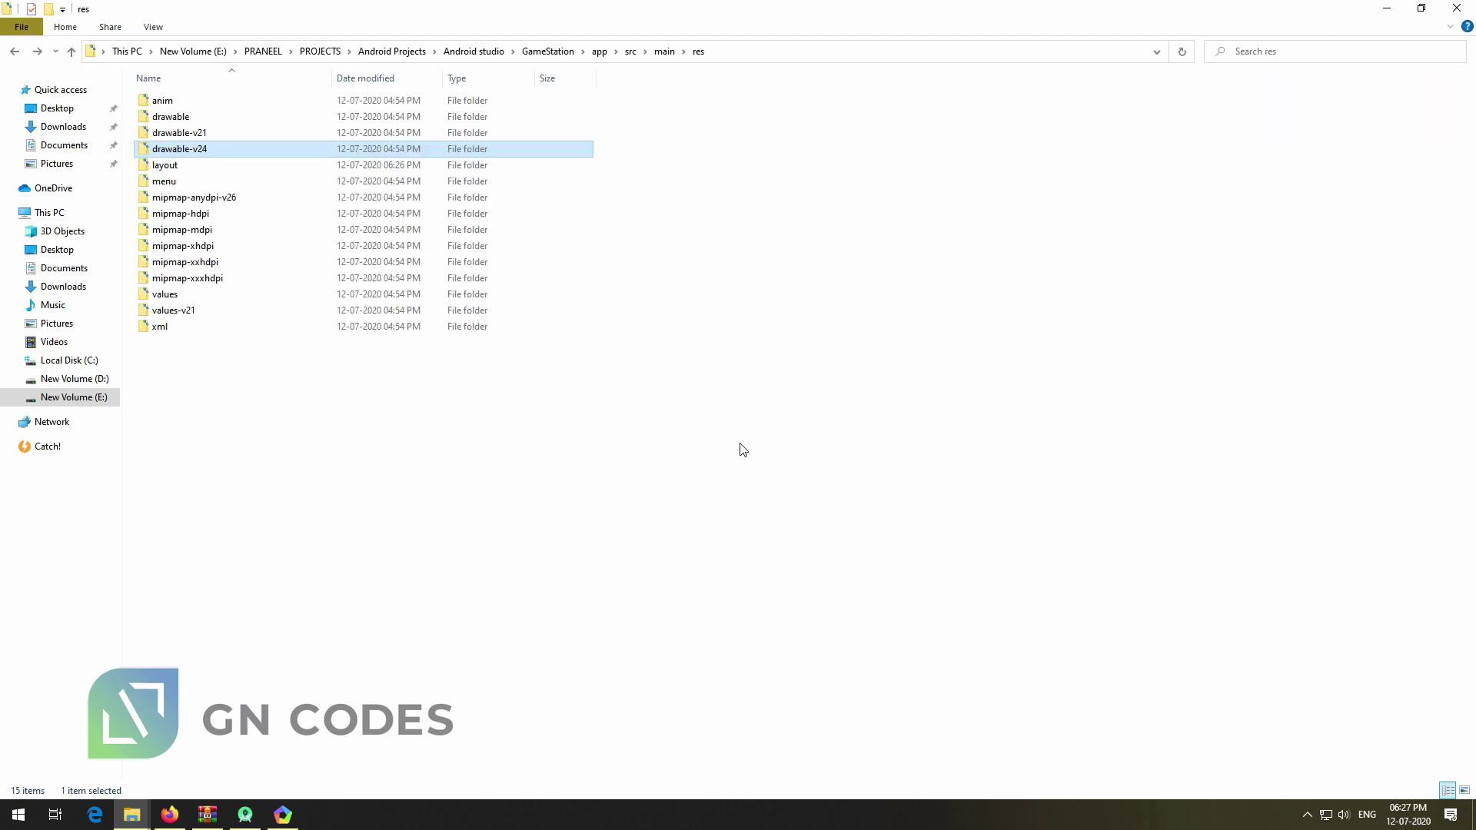
left_click(250, 815)
left_click(670, 328)
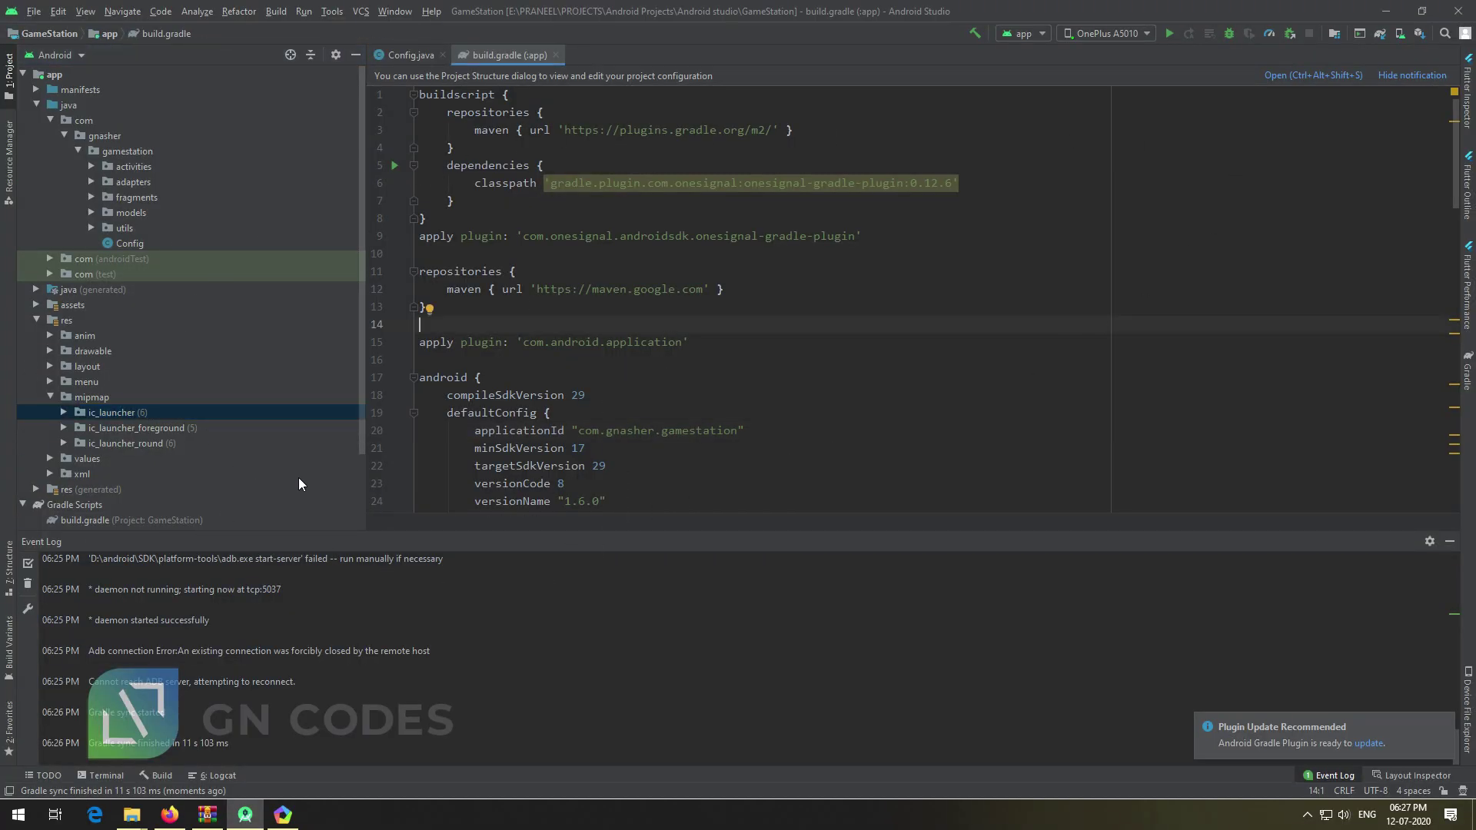
Switch the tree to Project view and open app/google-services.json
left_click(59, 56)
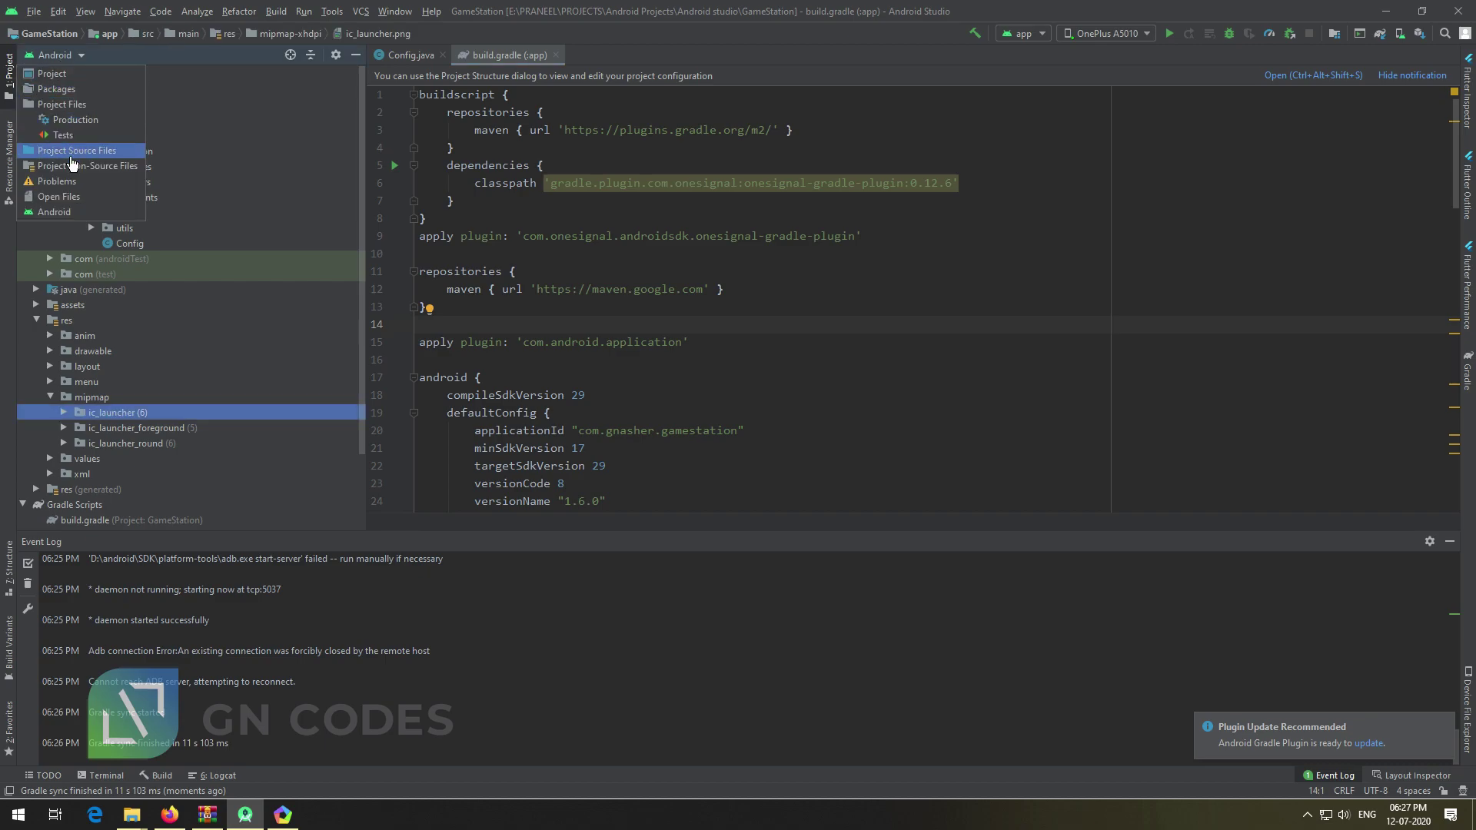
left_click(69, 73)
double_click(99, 228)
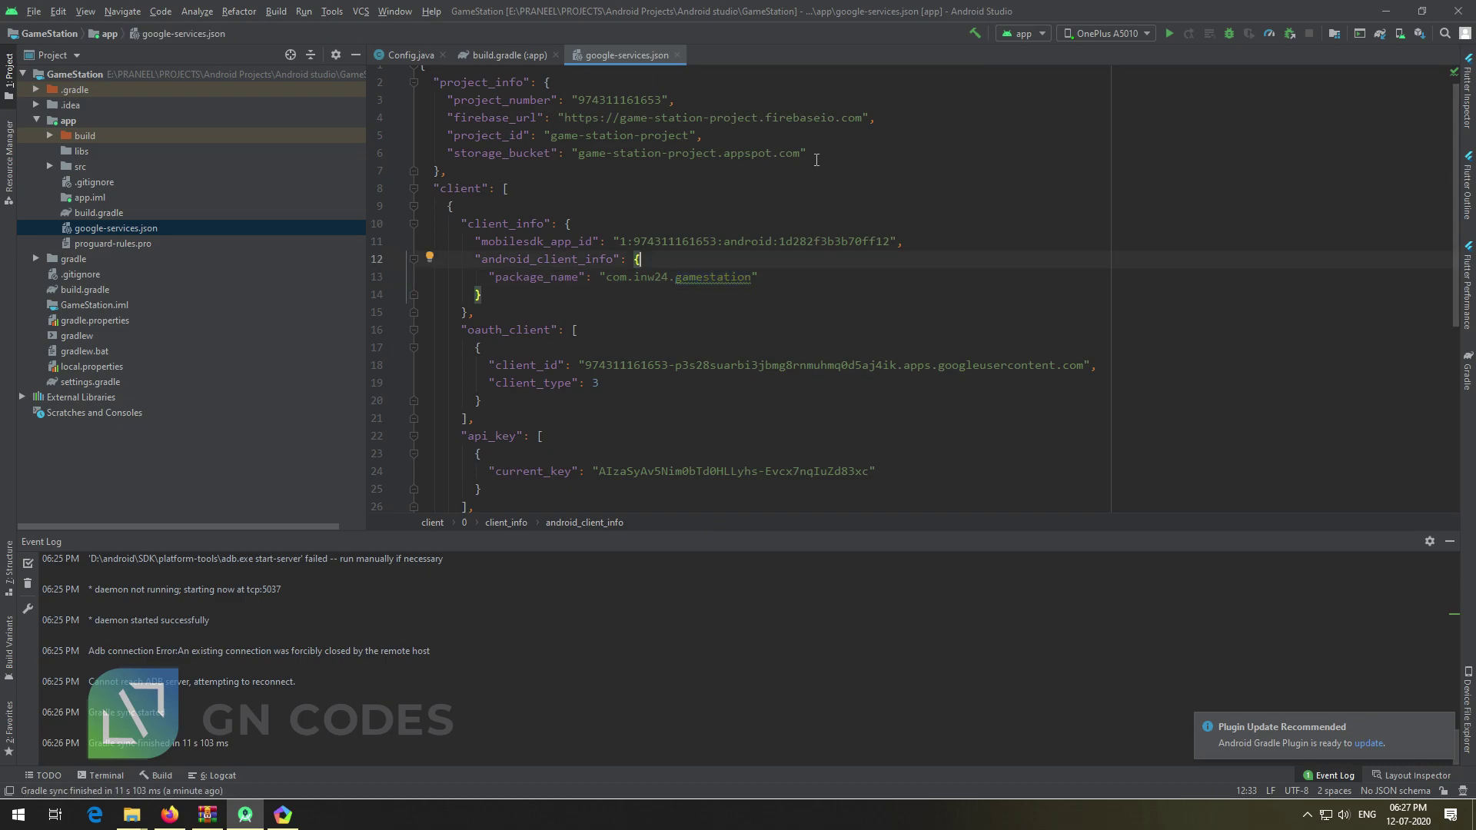
scroll(787, 393, "up", 1)
scroll(551, 415, "down", 7)
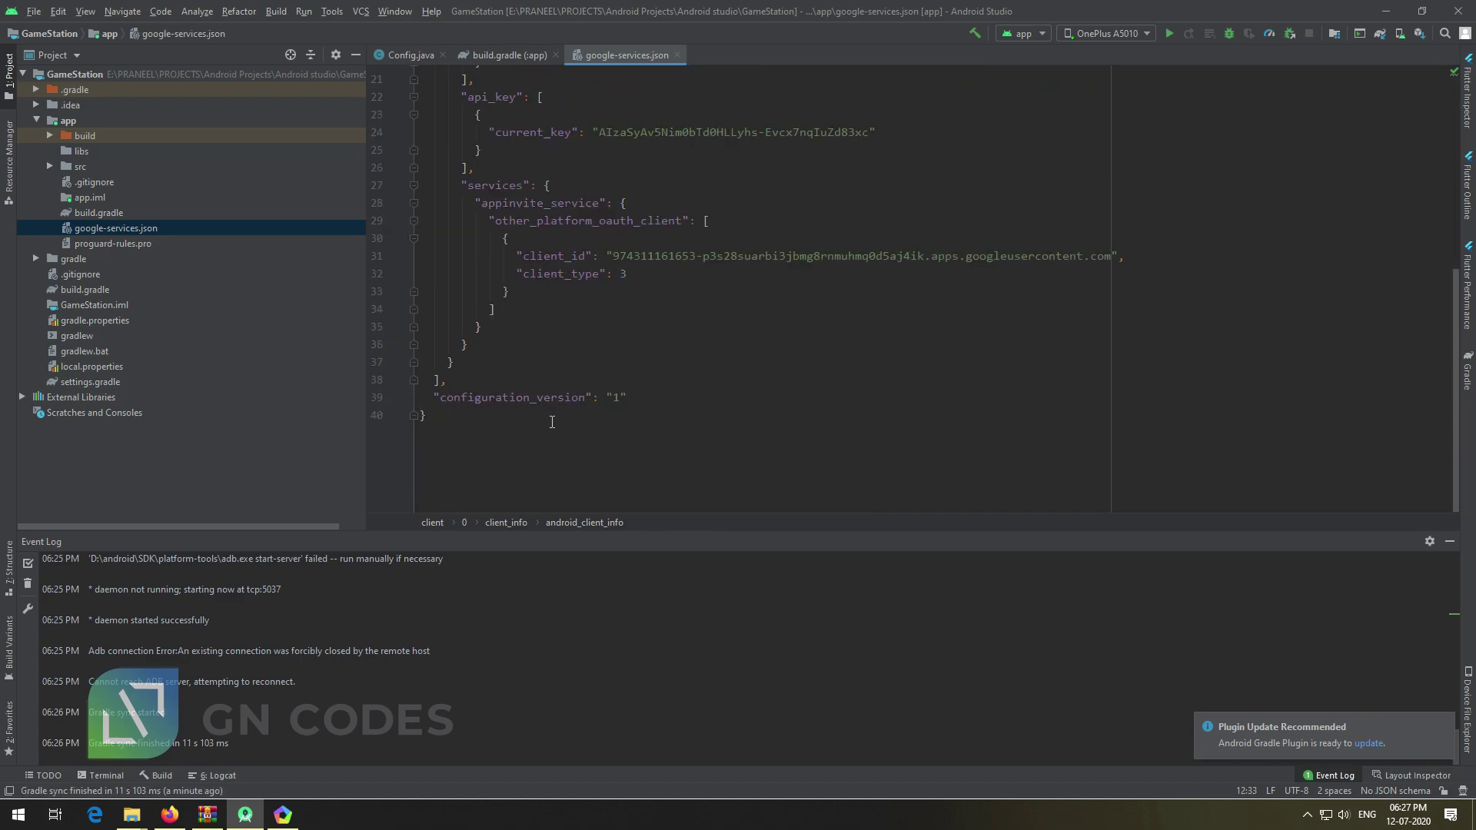
Type a temporary 'change this firebas' note at the file's end, then delete it
left_click(538, 438)
key("Return")
key("Return")
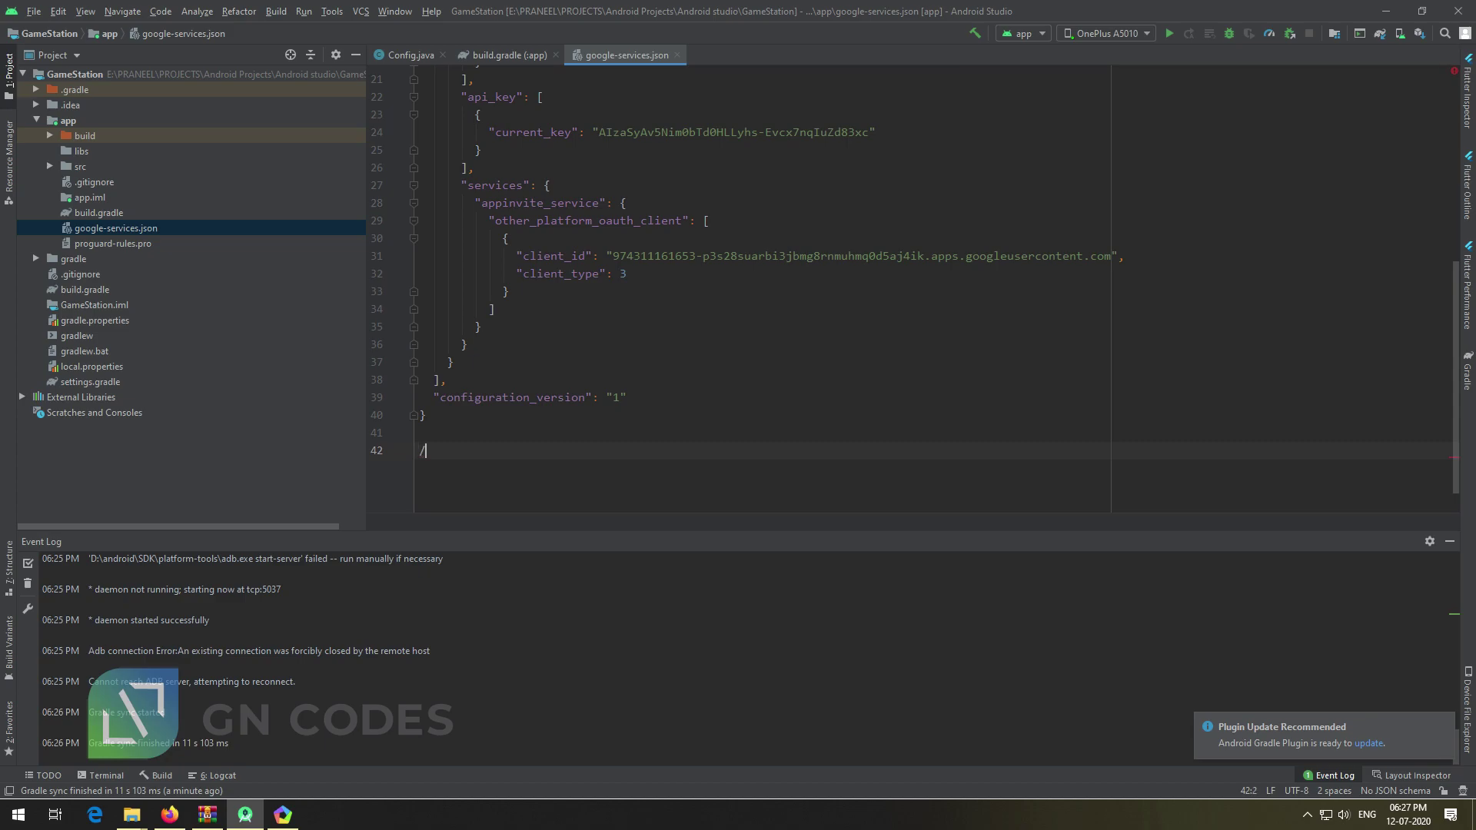
type("ch")
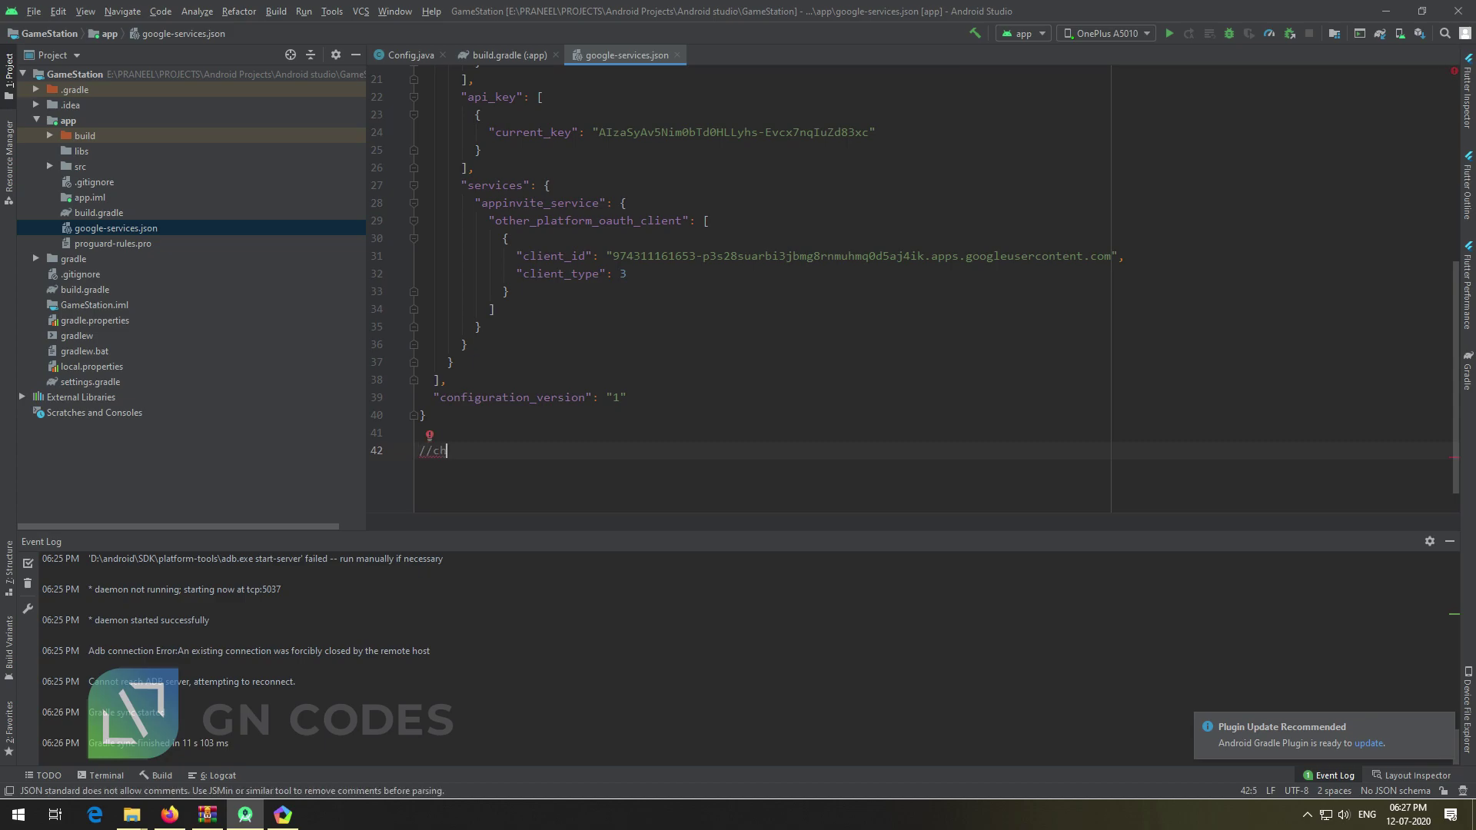
type("ange this ")
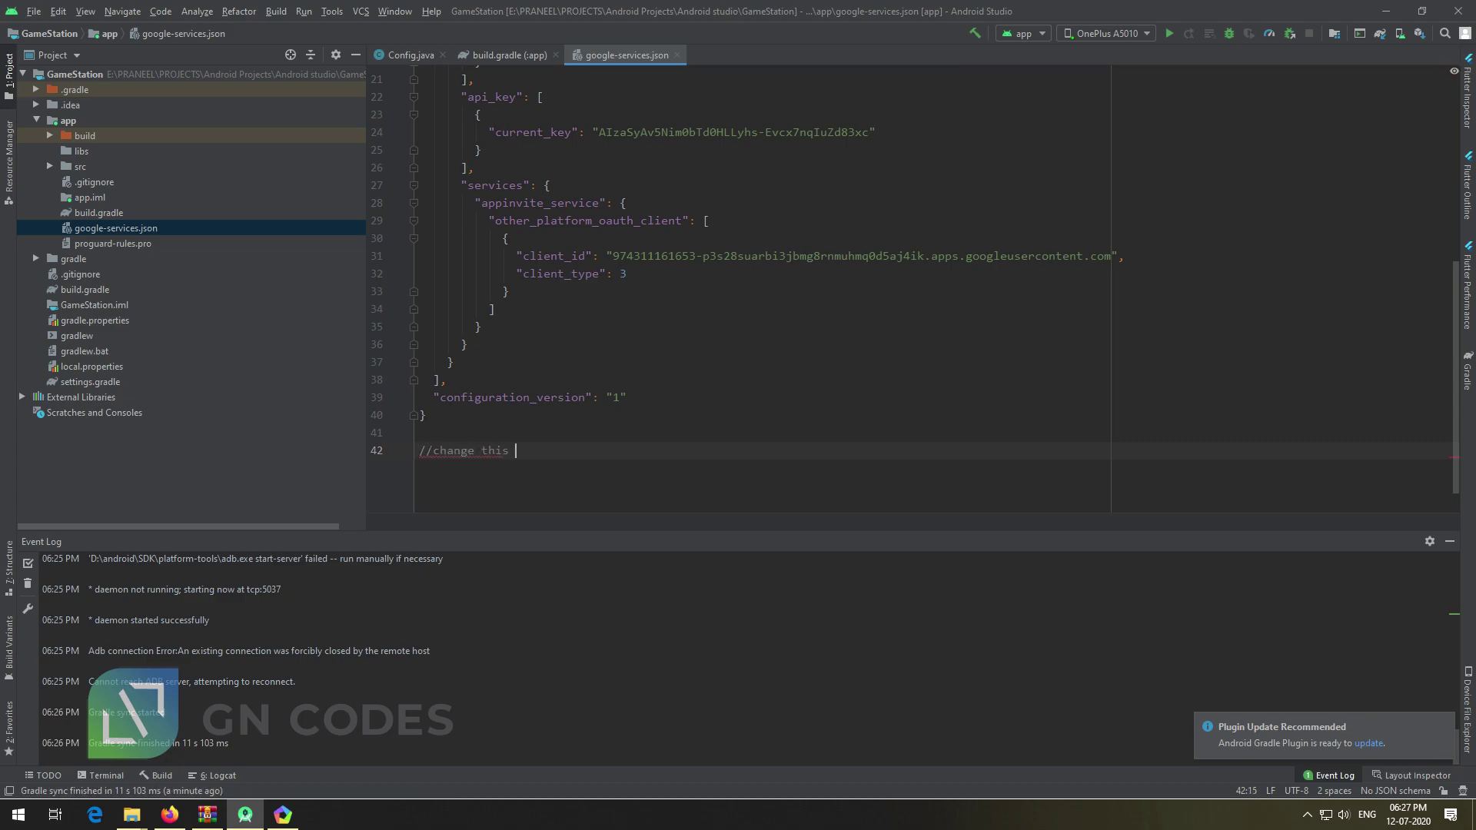
type("firebase")
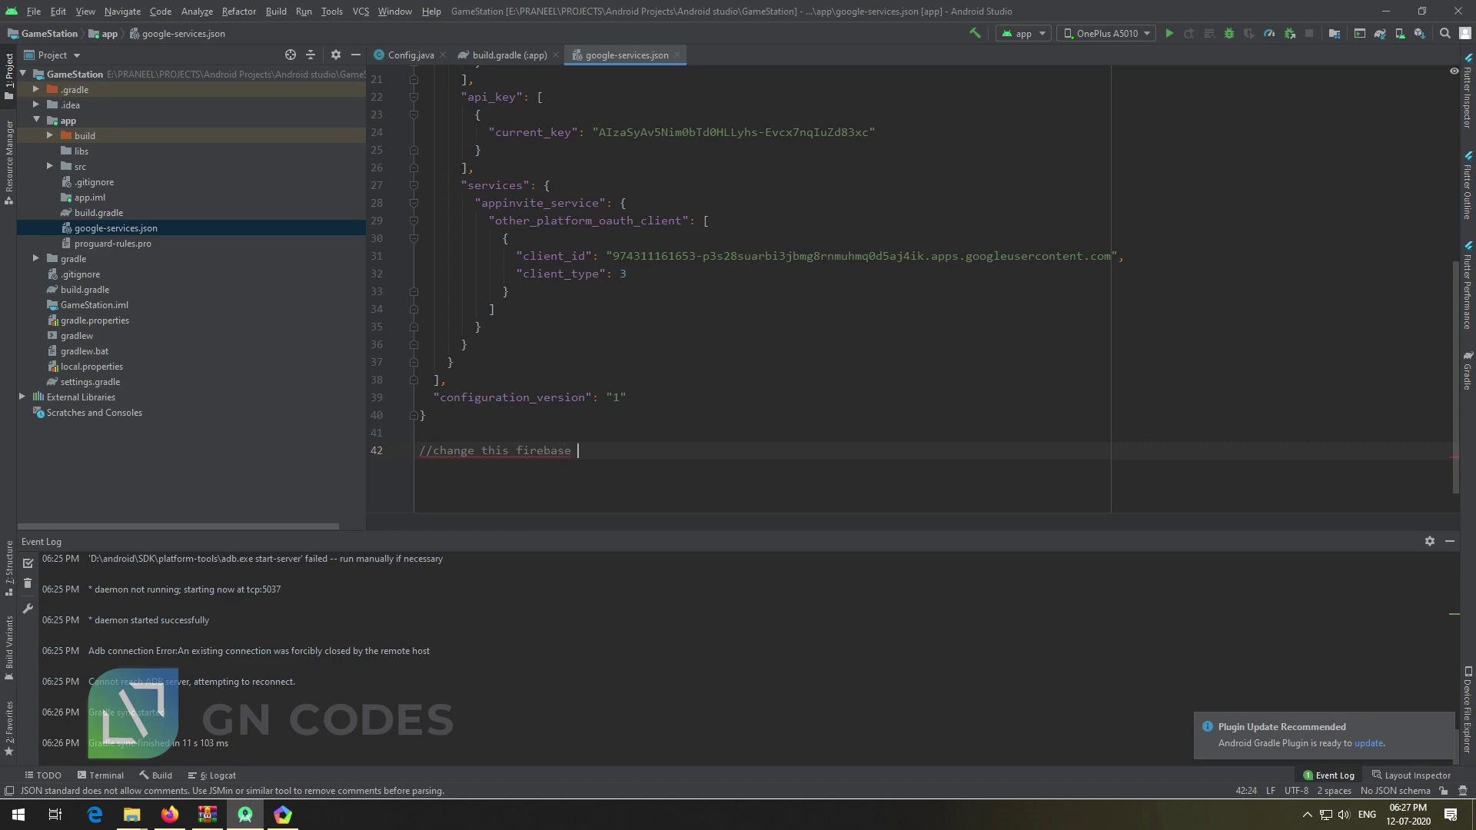
key("shift+Home")
key("BackSpace")
key("BackSpace")
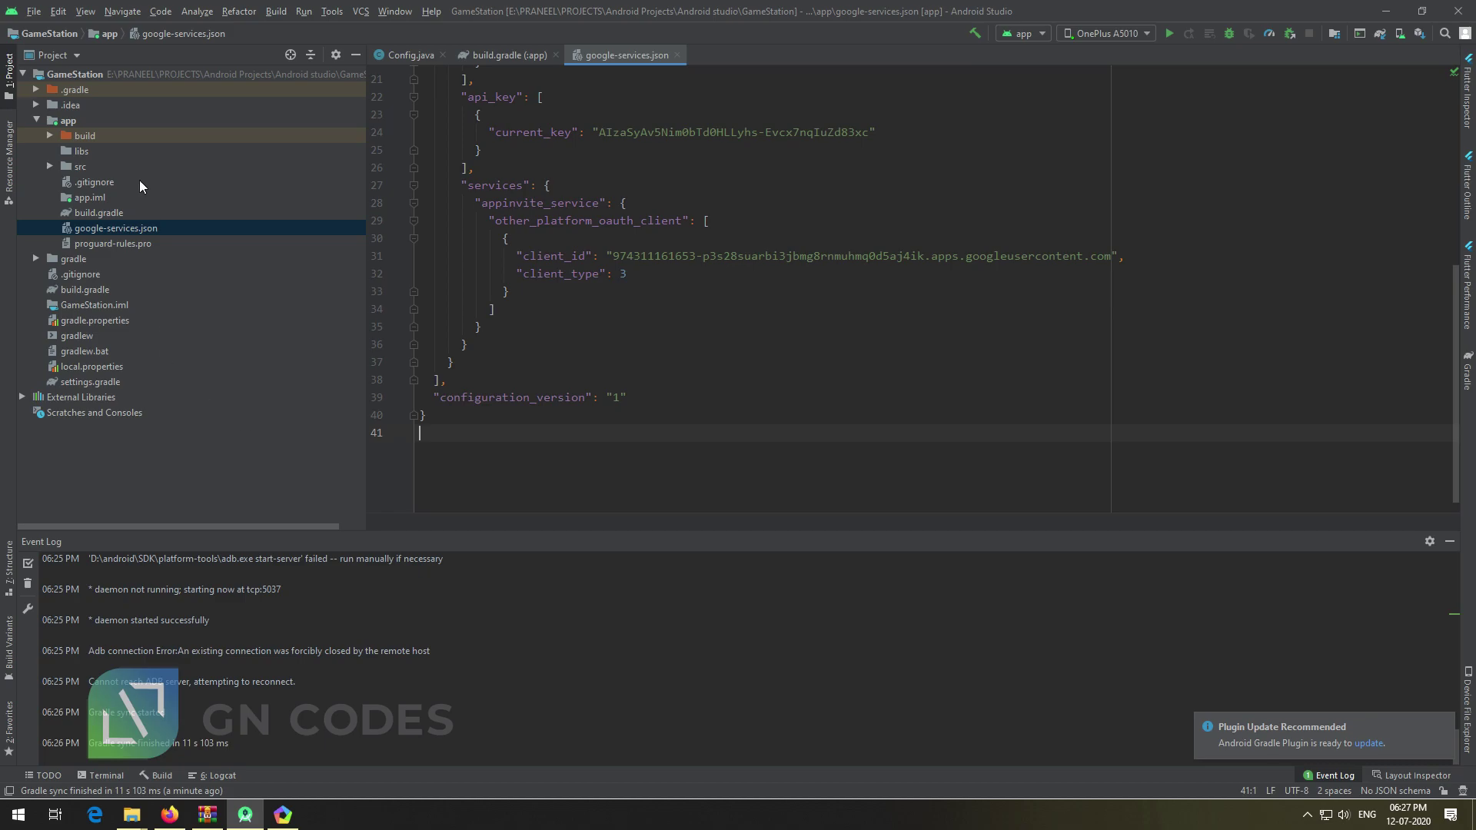
Change package_name from com.inw24.gamestation to com.gnasher.gamestation
left_click(51, 55)
left_click(800, 366)
scroll(783, 385, "up", 7)
double_click(650, 286)
type("gnasher")
scroll(656, 432, "down", 7)
Add and then remove a temporary testing comment, returning the tree to Android view
left_click(635, 434)
type("//rot lik")
type("th")
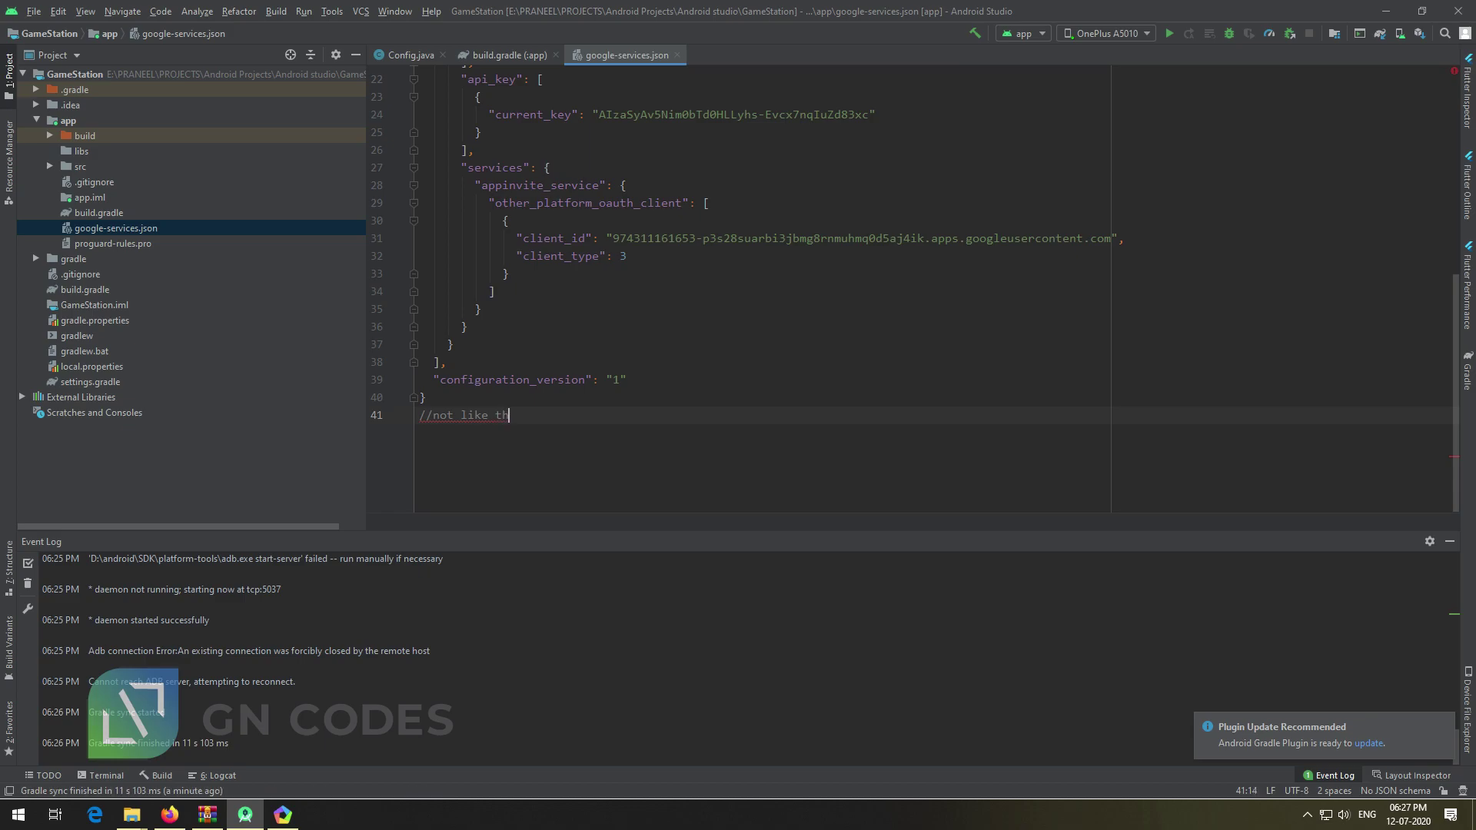
type("is copy from firebase")
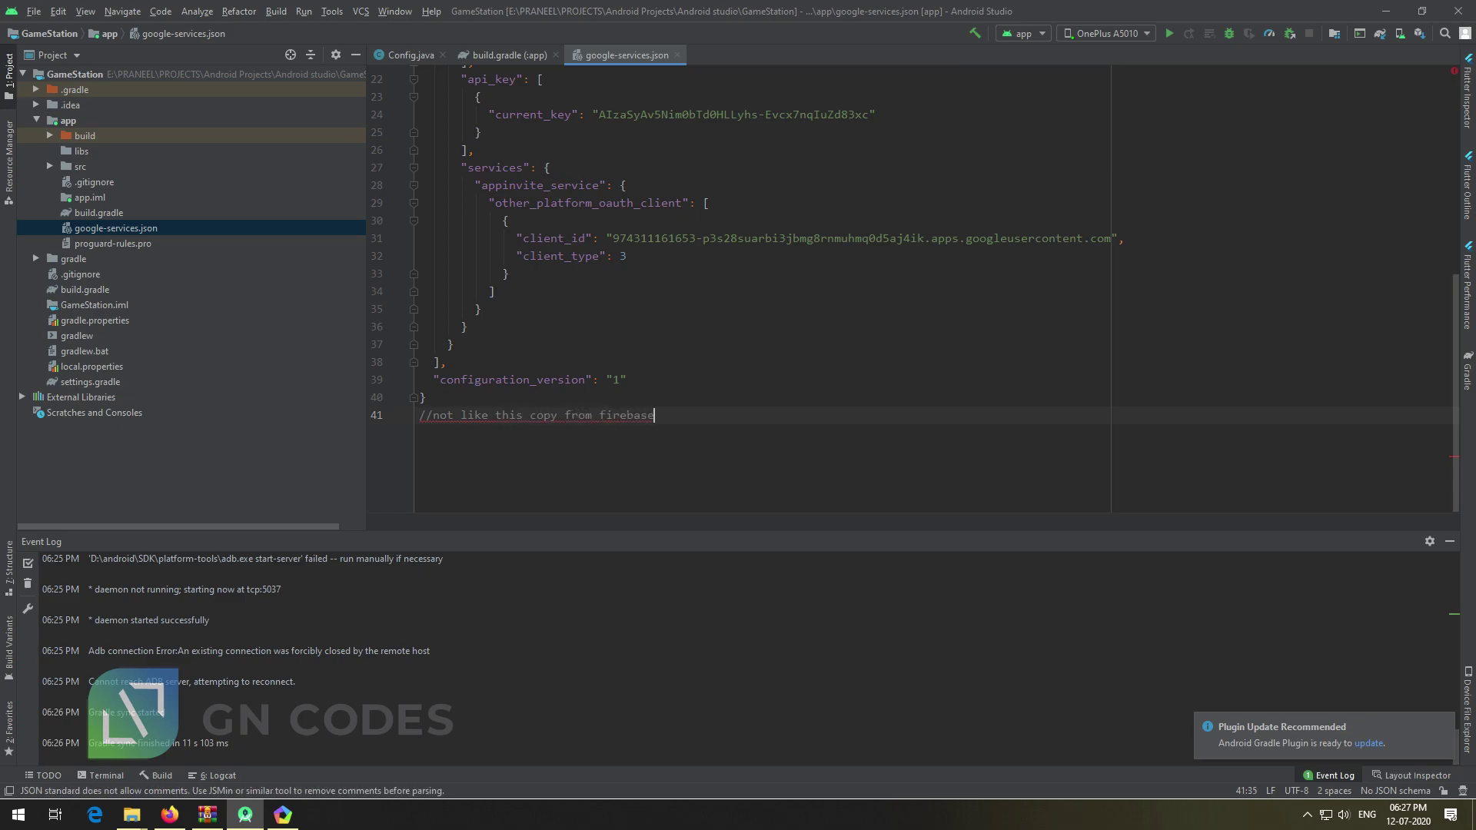
type(" im showing for tetsing purpose")
left_click_drag(447, 418, 321, 418)
left_click(709, 478)
key("BackSpace")
key("BackSpace")
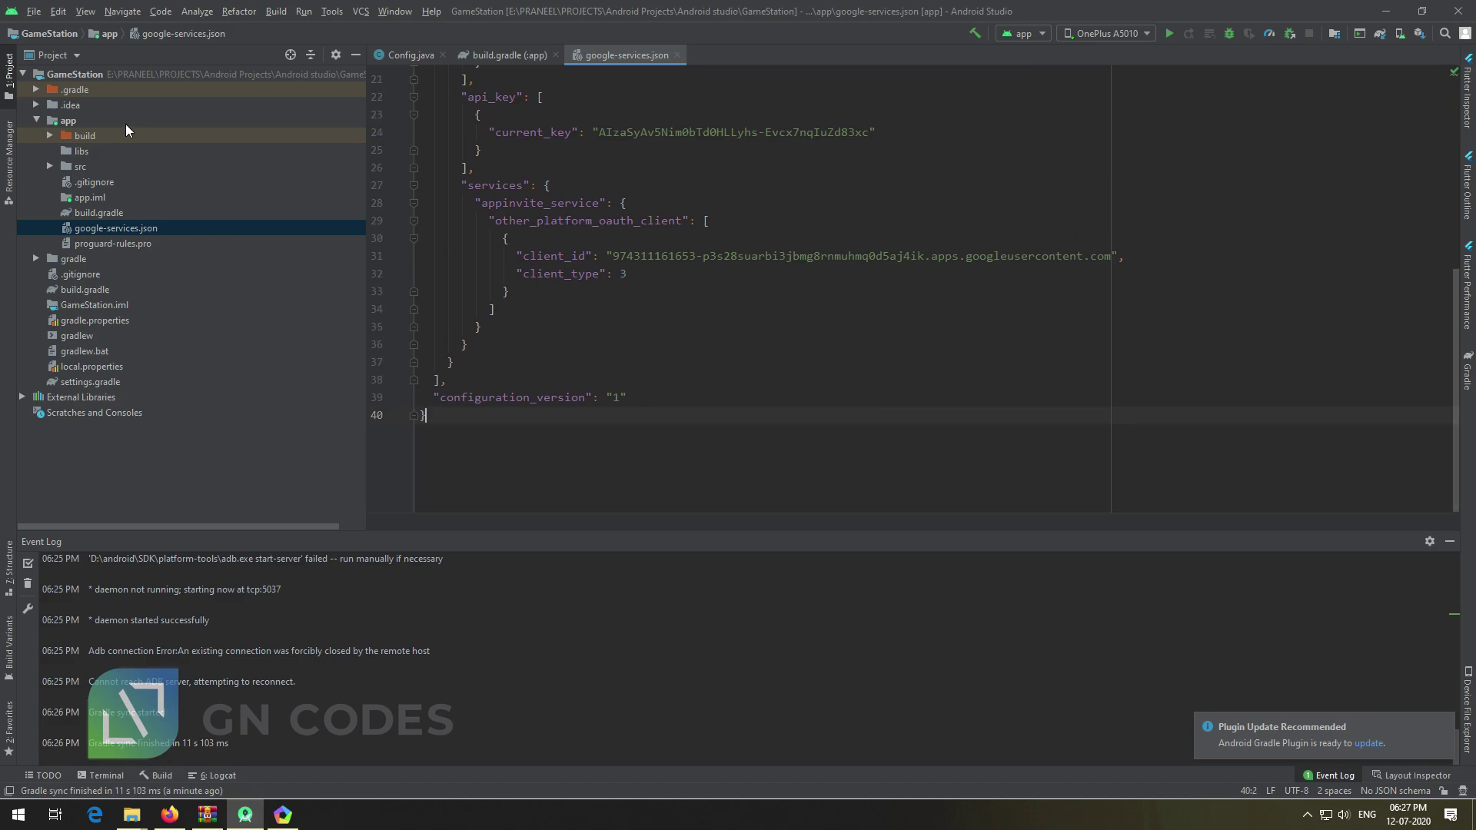
left_click(66, 56)
left_click(61, 211)
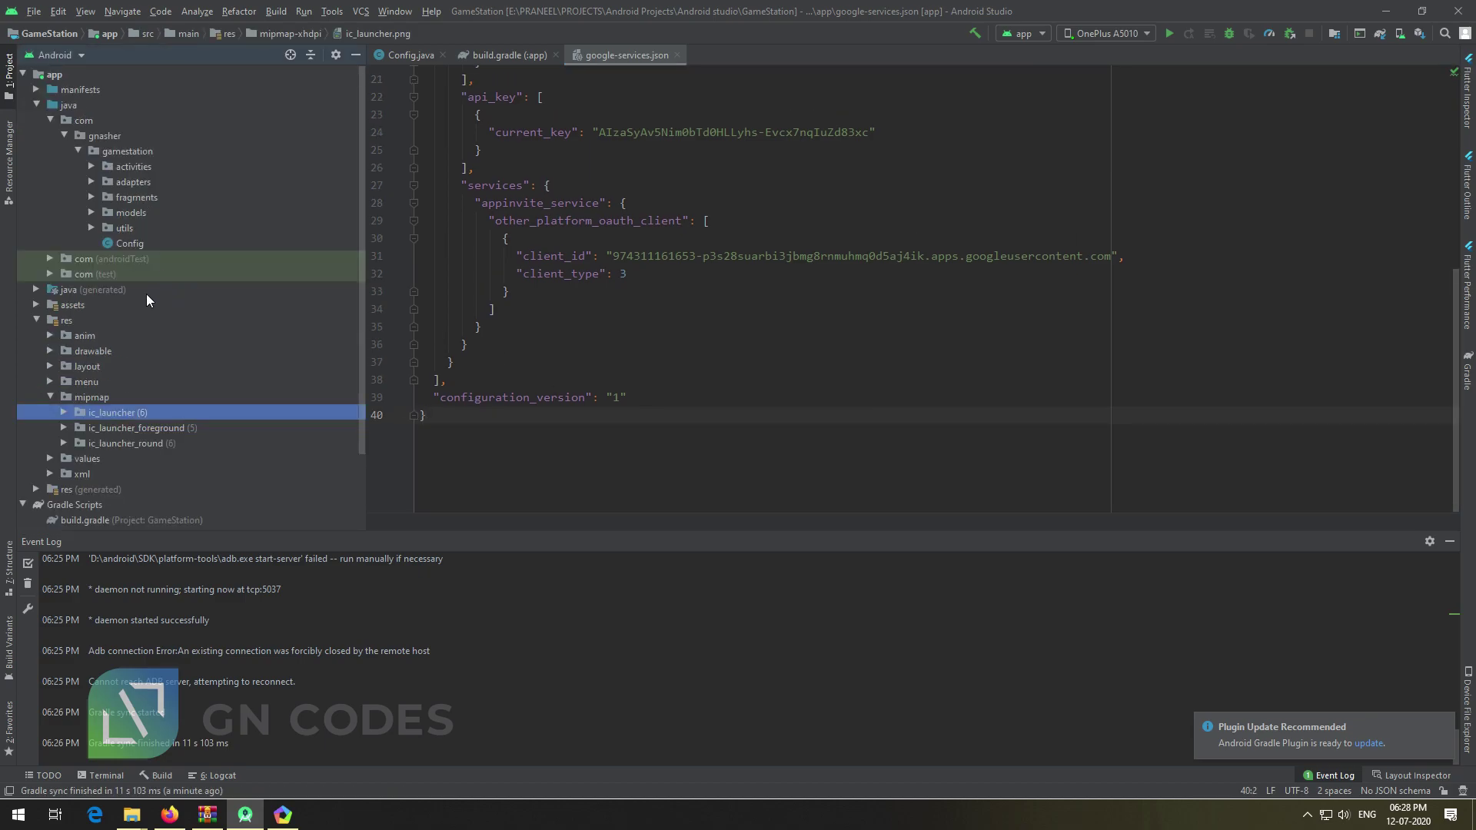
In build.gradle (Module: app), overwrite onesignal_app_id with a placeholder note, then undo it
scroll(96, 450, "down", 3)
double_click(86, 445)
left_click(865, 360)
scroll(922, 353, "down", 5)
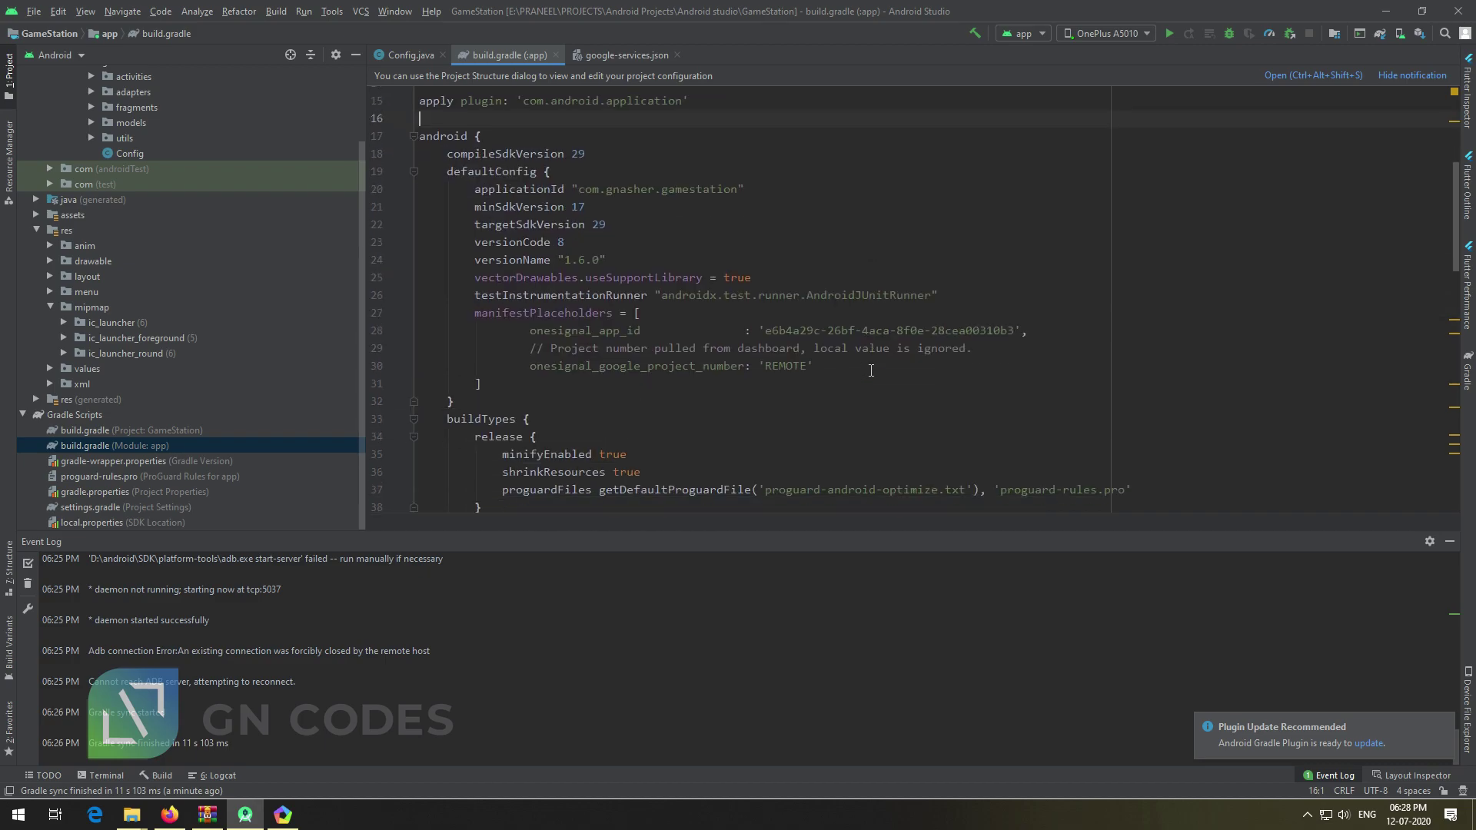
left_click(537, 321)
double_click(874, 314)
left_click_drag(1013, 316, 774, 318)
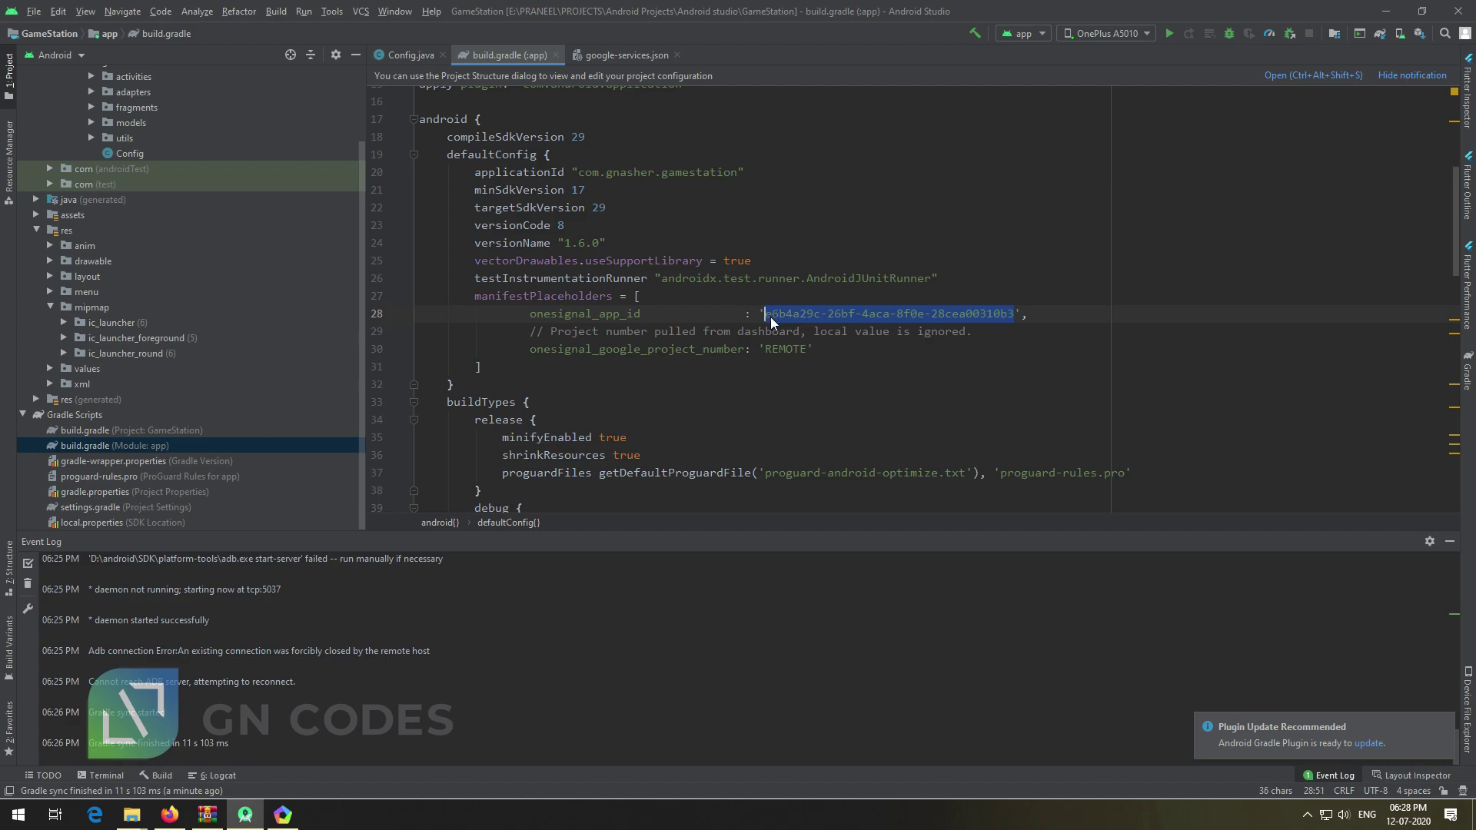
type("change this also")
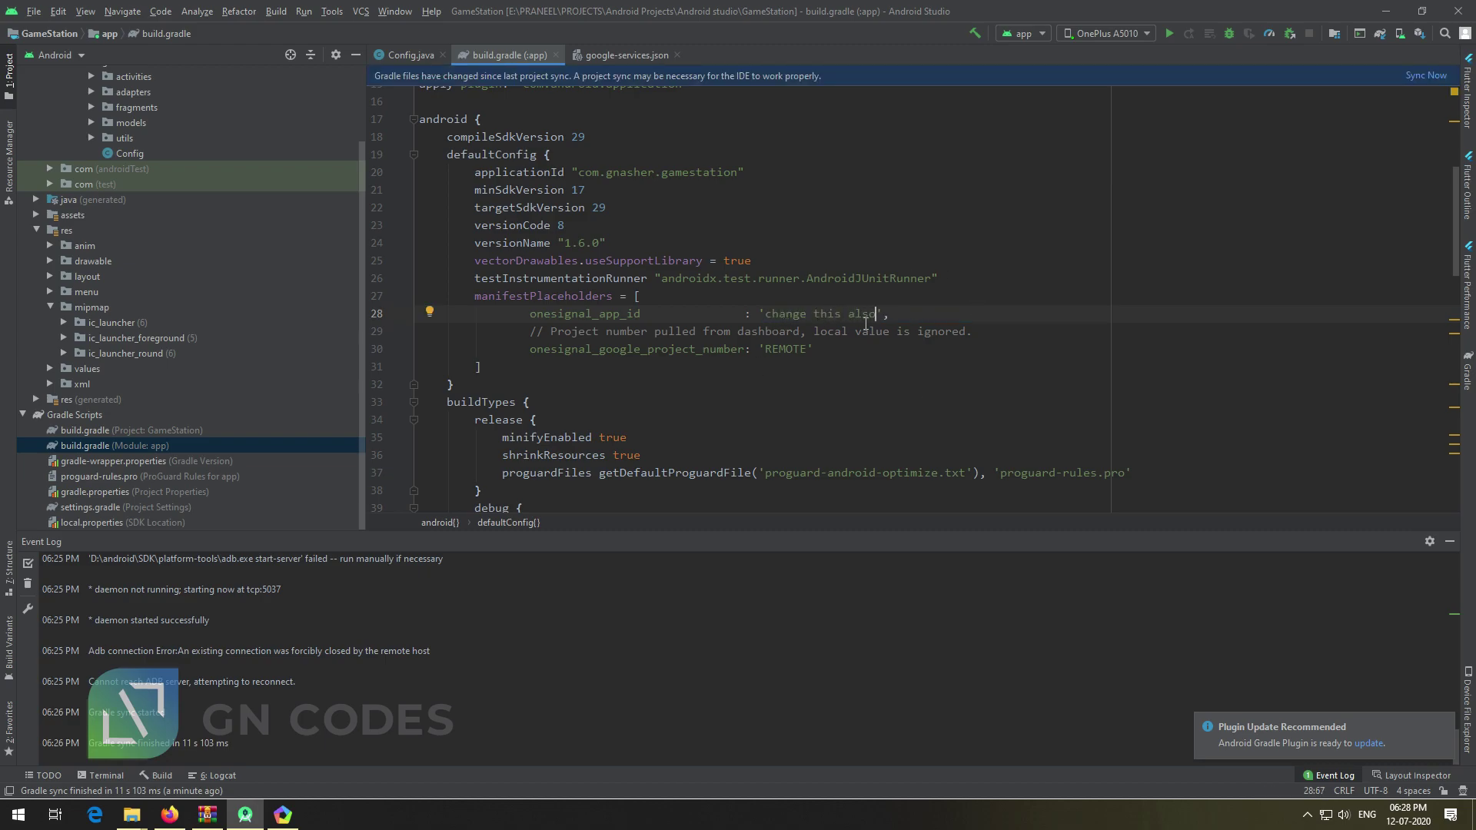
type(" to get notifictaion")
key("ctrl+z")
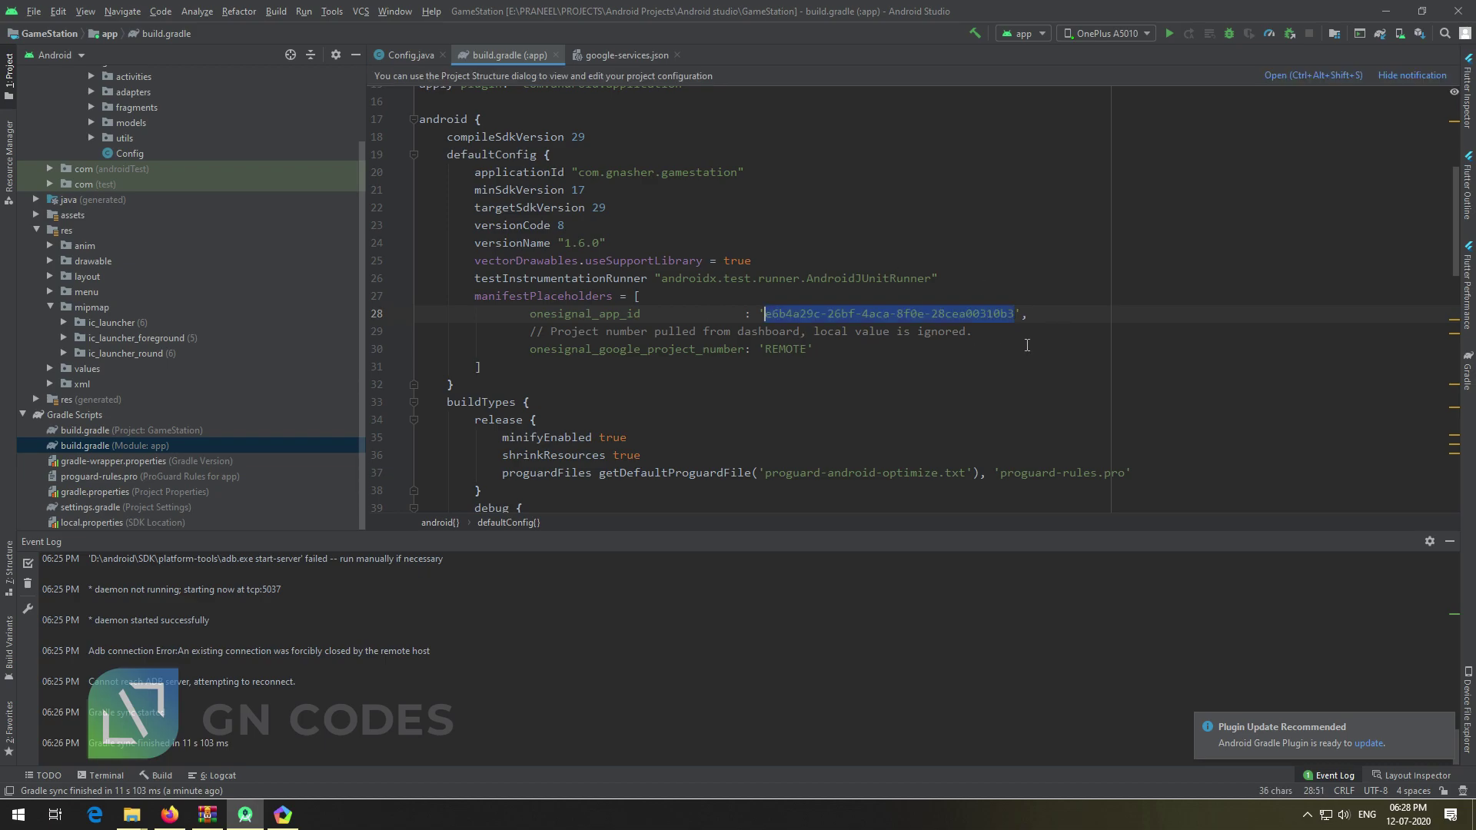
left_click(1367, 139)
Under Push Notification settings, clear the OneSignal APP ID and enter the REST API key
left_click(174, 817)
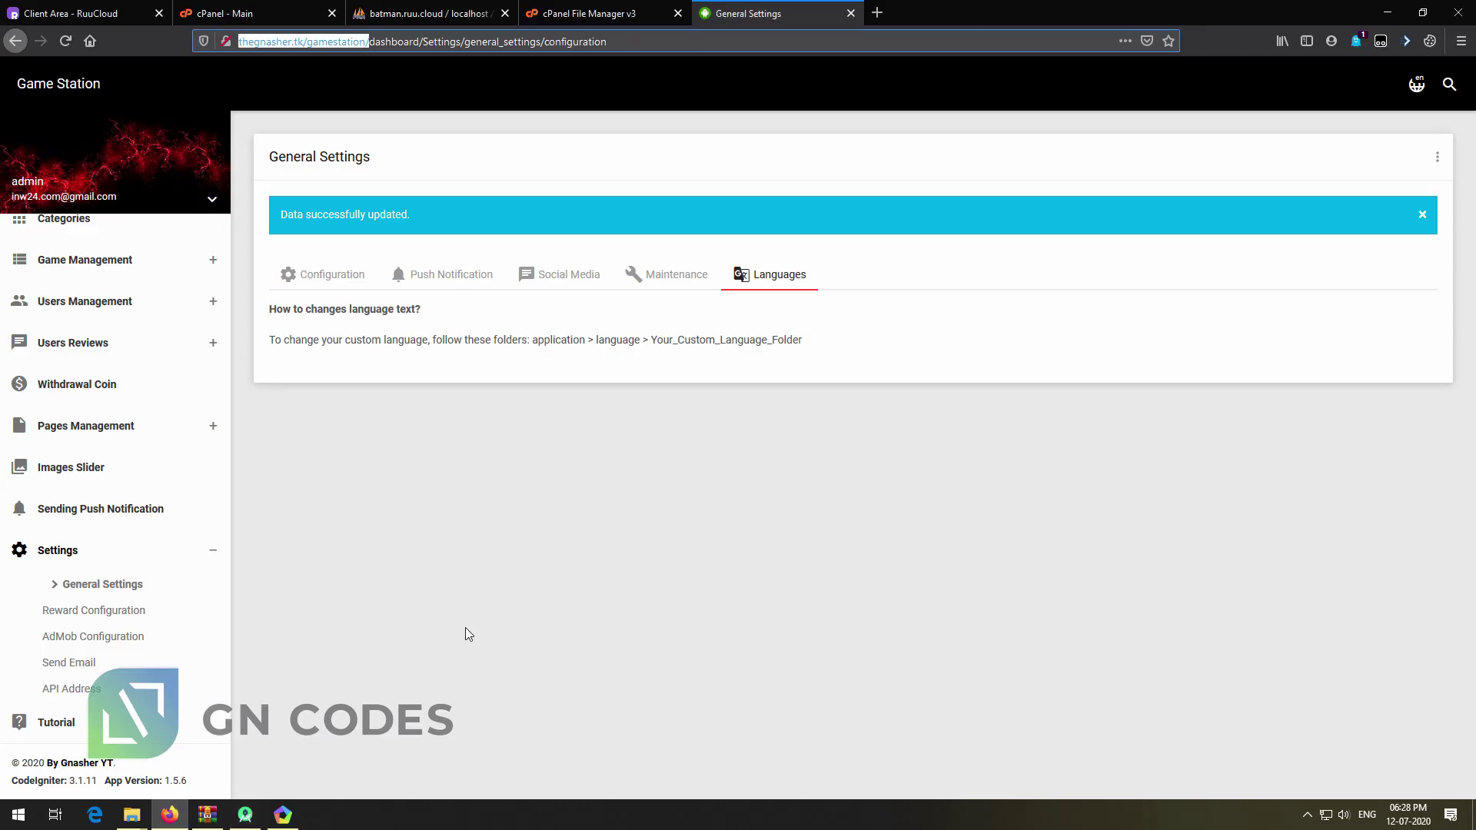
left_click(424, 284)
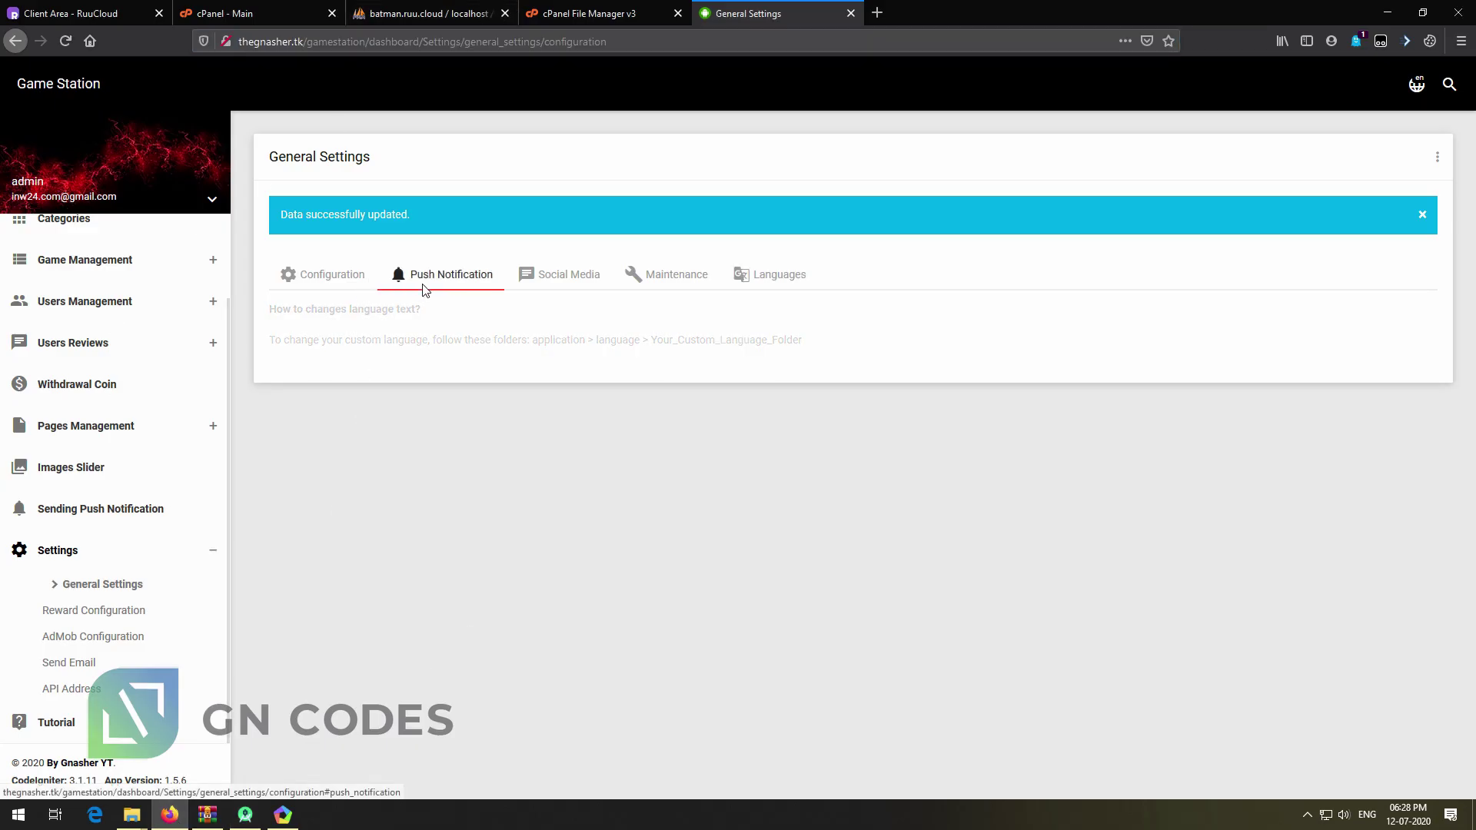
left_click(582, 341)
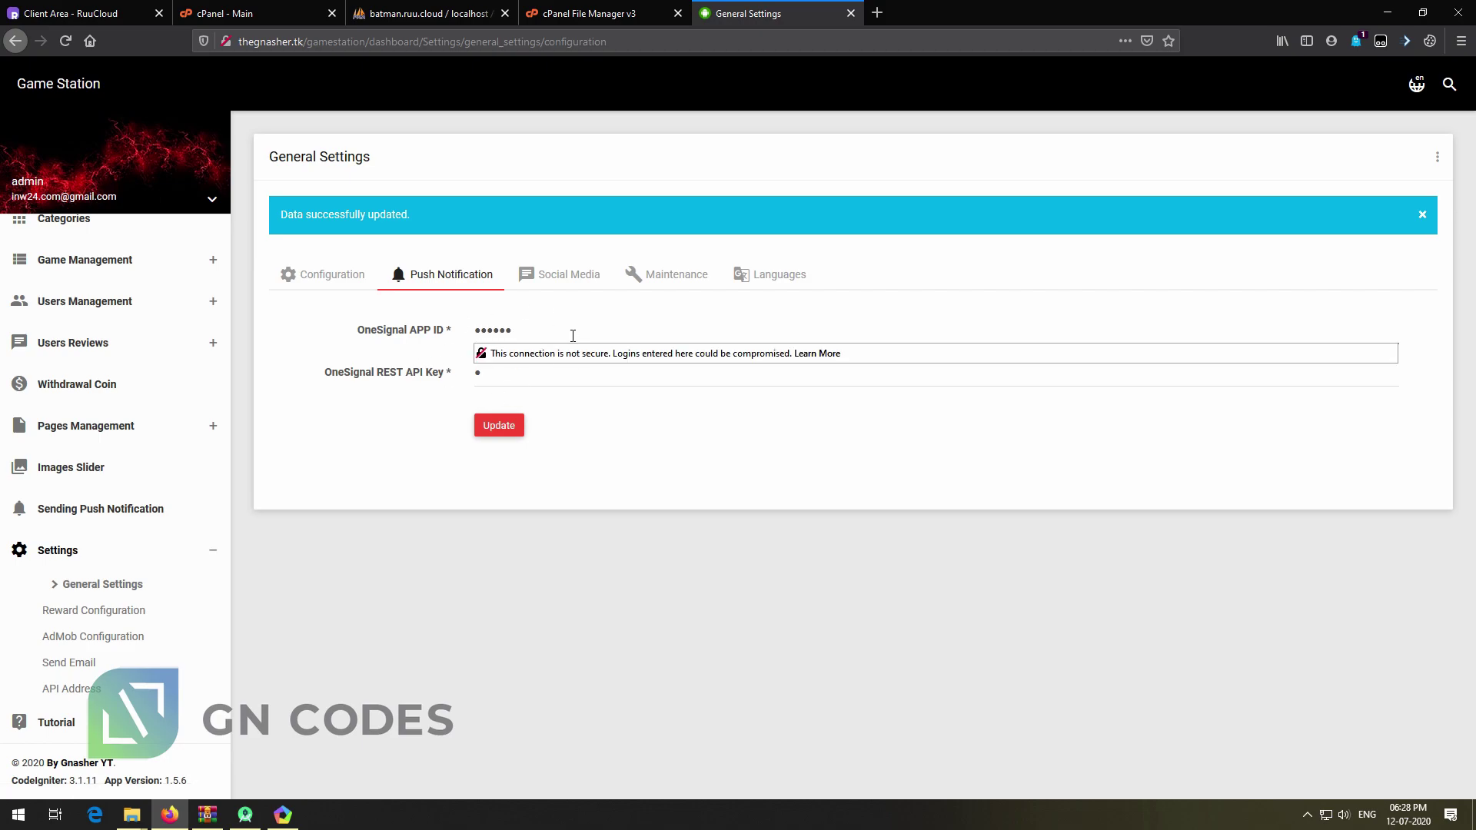
key("BackSpace")
key("BackSpace")
left_click(525, 378)
type("•••")
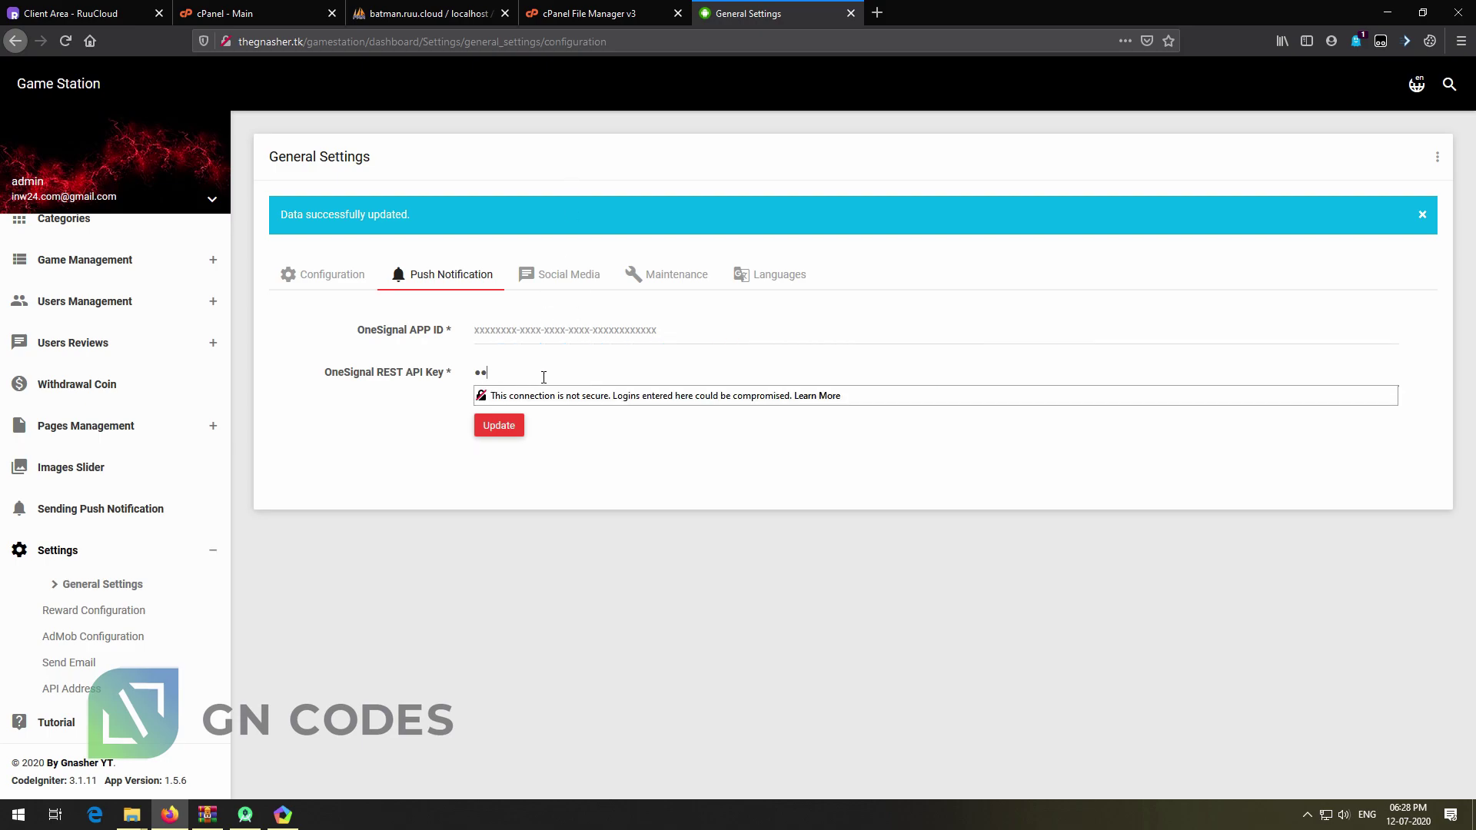